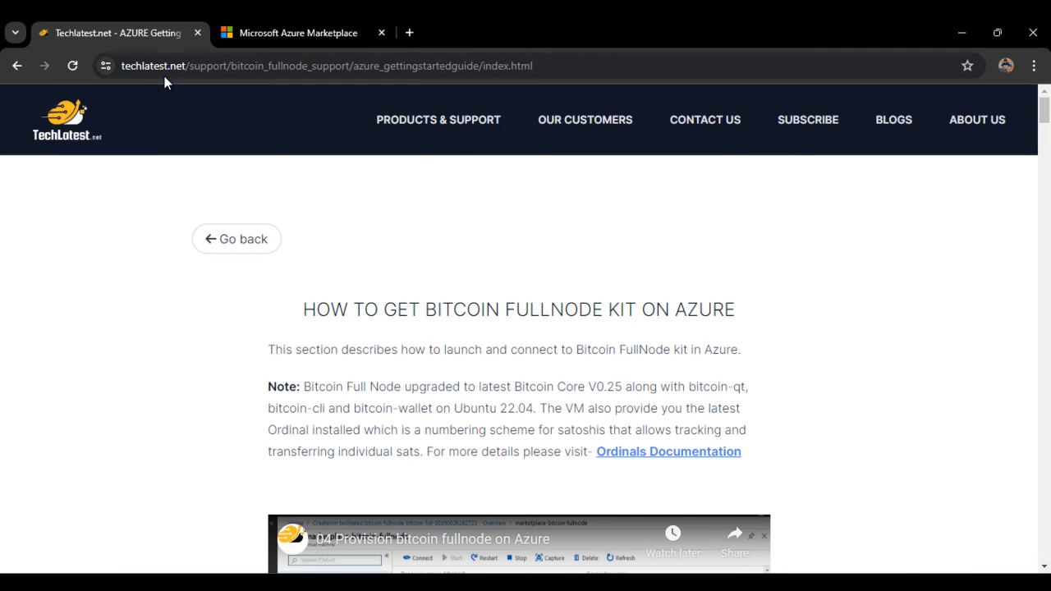
Step: Browse the Products & Support catalogue down to the Bitcoin Full Node card under Blockchain
{"action": "left_click", "coordinate": [411, 125]}
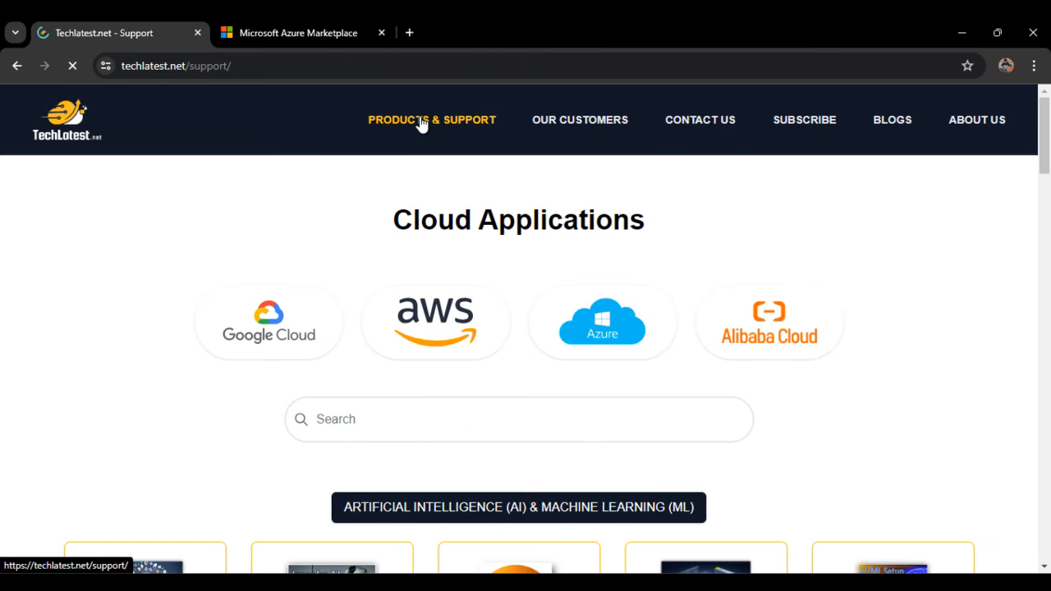
{"action": "scroll", "coordinate": [287, 336], "scroll_direction": "down", "scroll_amount": 10}
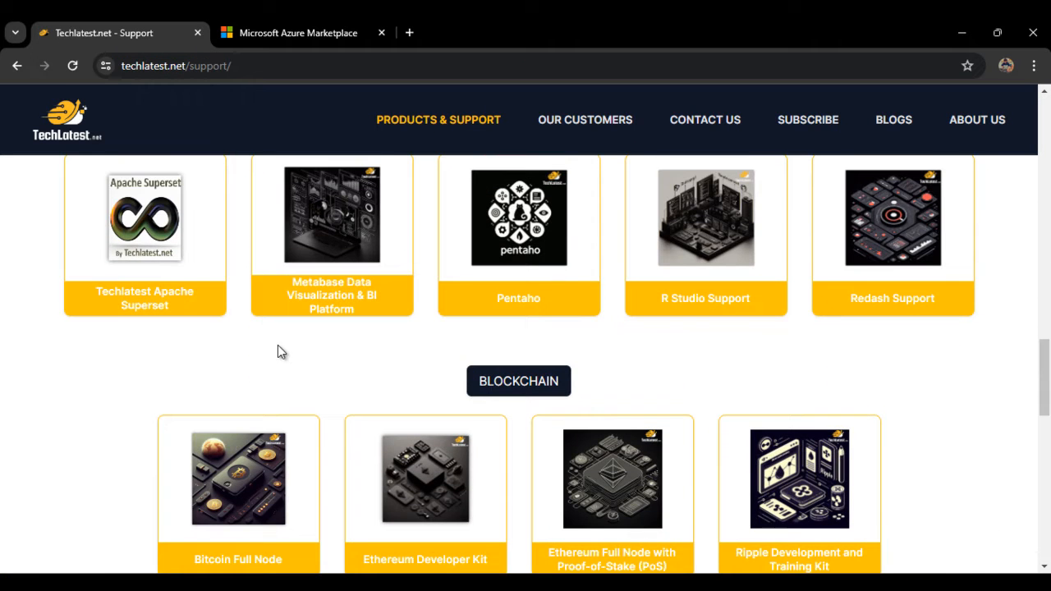
{"action": "scroll", "coordinate": [287, 341], "scroll_direction": "down", "scroll_amount": 3}
{"action": "left_click", "coordinate": [249, 270]}
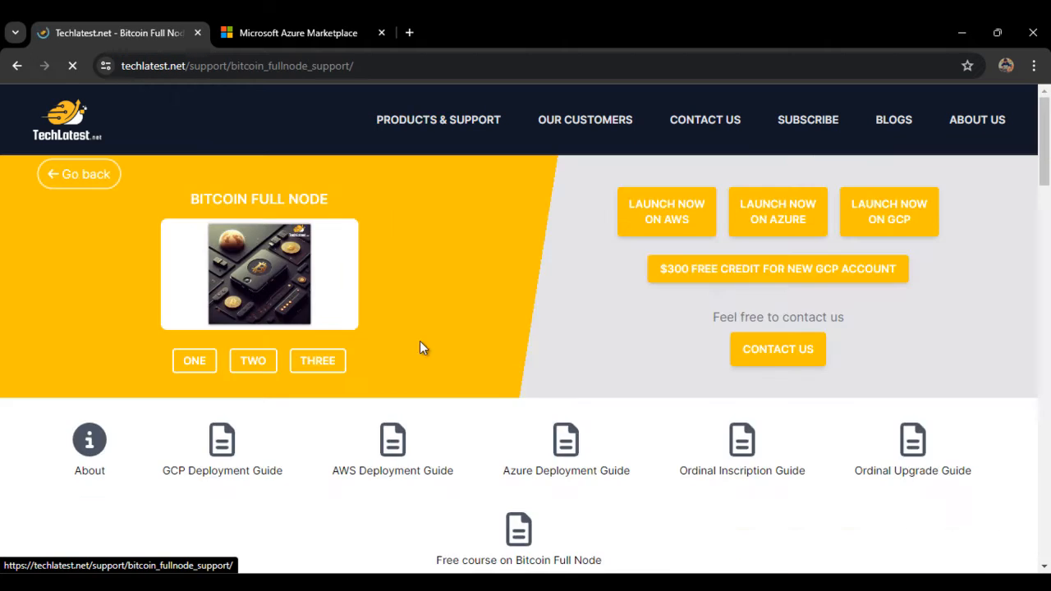
{"action": "left_click", "coordinate": [56, 174]}
{"action": "scroll", "coordinate": [582, 351], "scroll_direction": "down", "scroll_amount": 13}
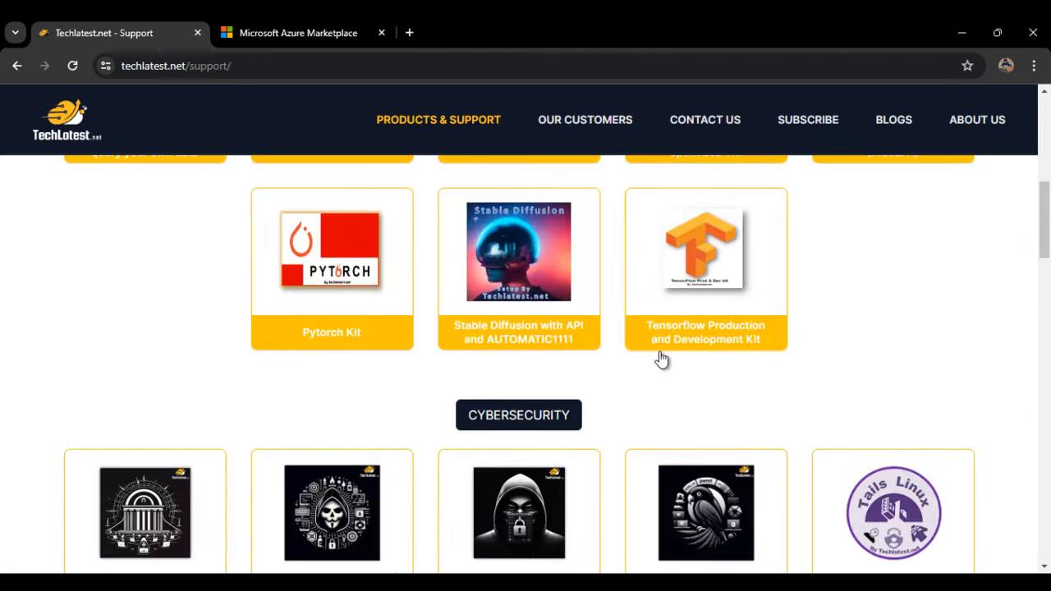
{"action": "scroll", "coordinate": [557, 367], "scroll_direction": "up", "scroll_amount": 3}
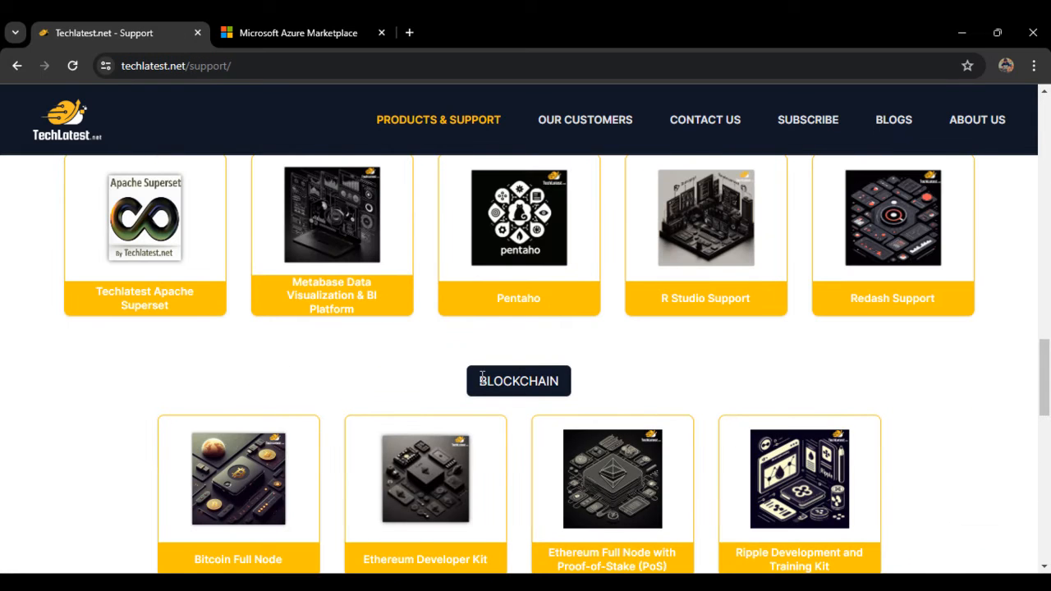
{"action": "scroll", "coordinate": [494, 426], "scroll_direction": "down", "scroll_amount": 2}
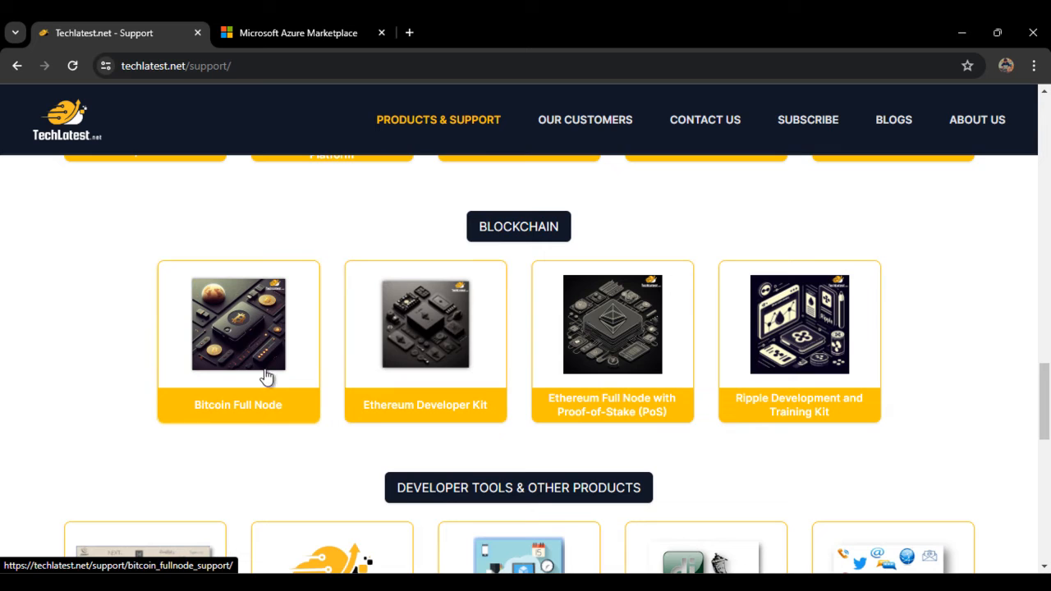
Step: Open the Bitcoin Full Node support page and its Azure Deployment Guide
{"action": "left_click", "coordinate": [247, 404]}
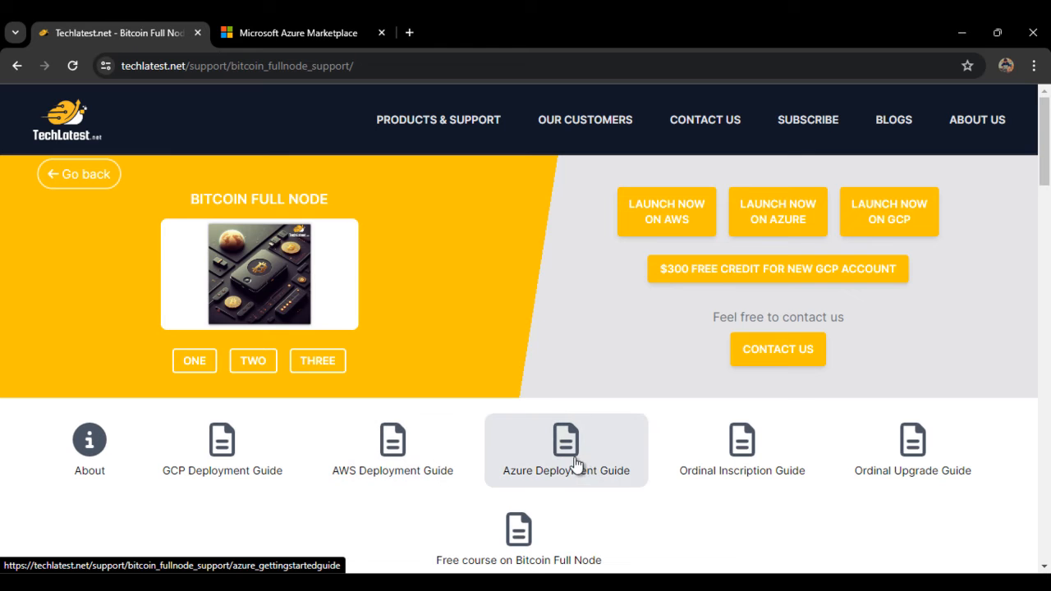
{"action": "scroll", "coordinate": [723, 483], "scroll_direction": "down", "scroll_amount": 2}
{"action": "scroll", "coordinate": [640, 451], "scroll_direction": "up", "scroll_amount": 1}
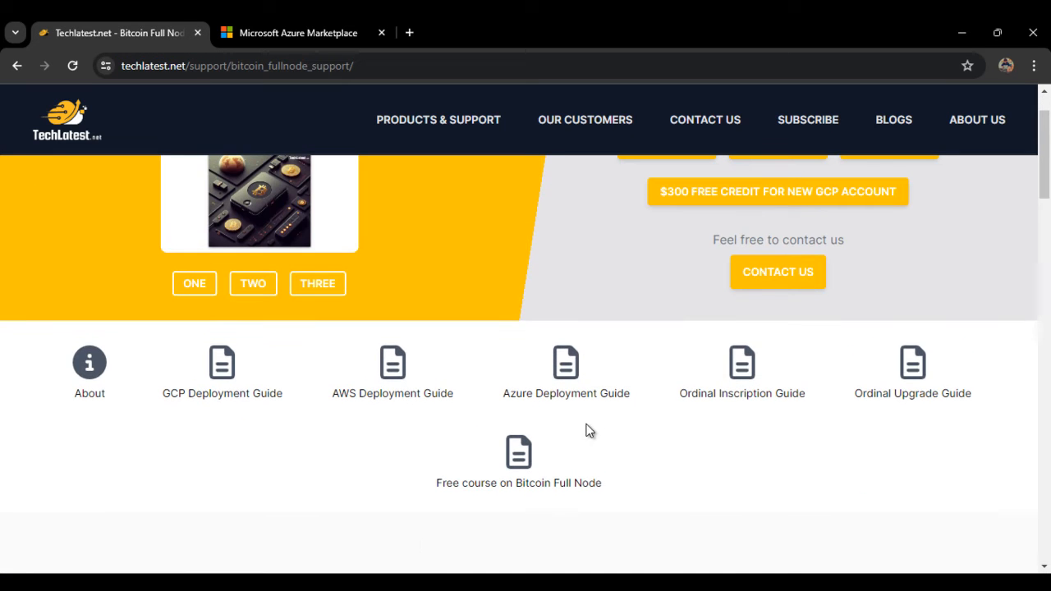
{"action": "left_click", "coordinate": [582, 383]}
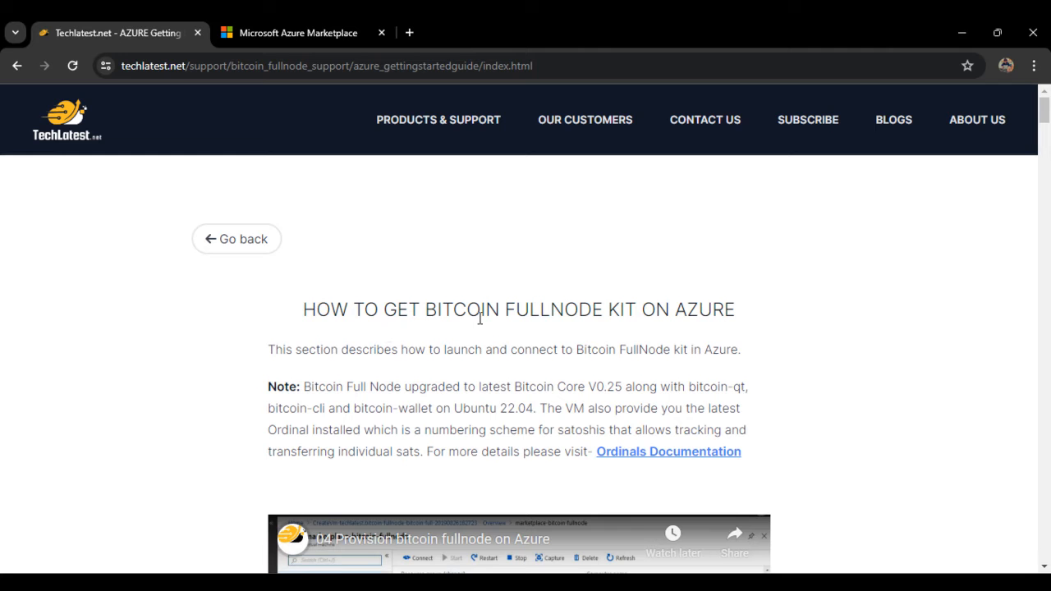
Step: Scroll the Azure guide down to its numbered setup steps
{"action": "scroll", "coordinate": [744, 311], "scroll_direction": "down", "scroll_amount": 2}
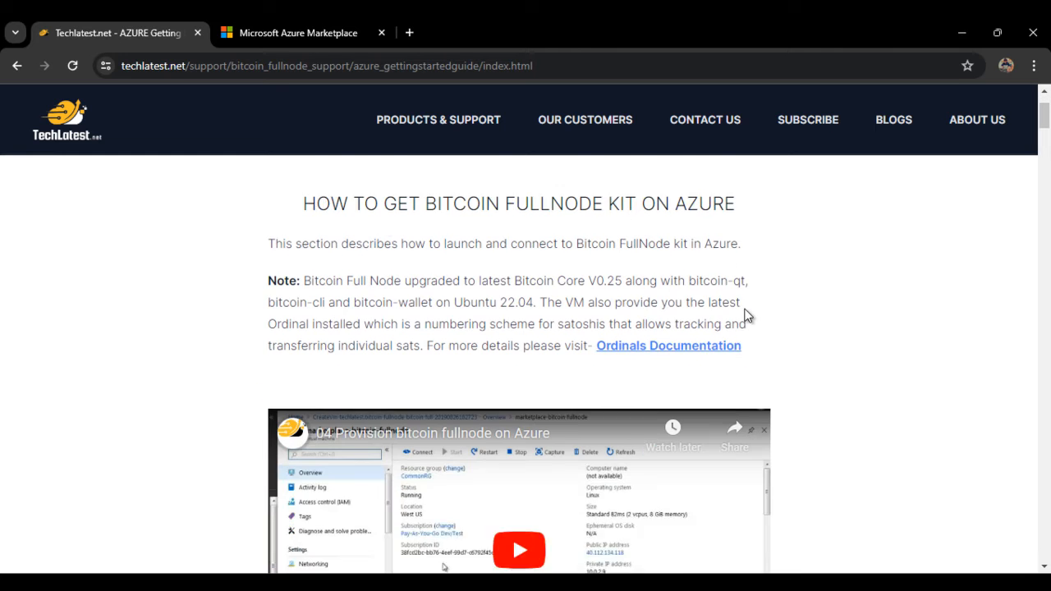
{"action": "scroll", "coordinate": [422, 323], "scroll_direction": "down", "scroll_amount": 4}
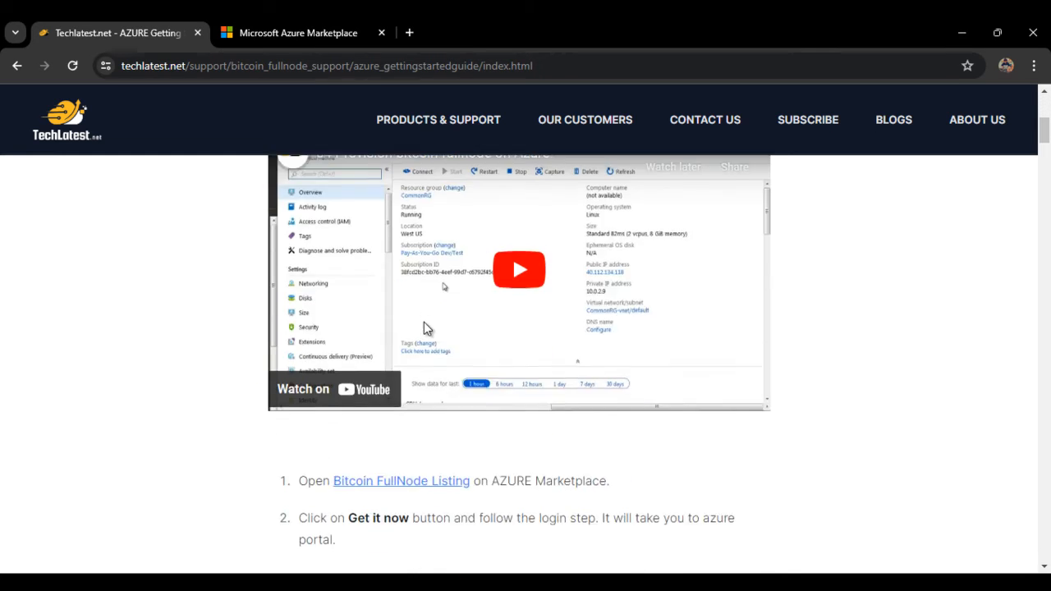
{"action": "scroll", "coordinate": [247, 404], "scroll_direction": "up", "scroll_amount": 1}
{"action": "scroll", "coordinate": [283, 408], "scroll_direction": "down", "scroll_amount": 1}
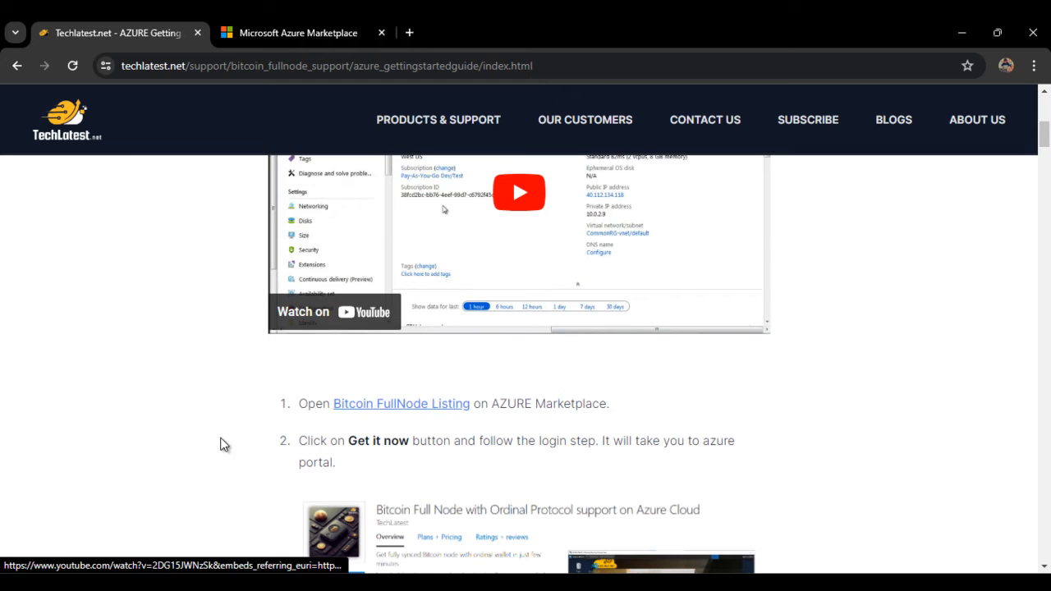
Step: Check the Bitcoin FullNode listing in the Marketplace tab, then return to the guide's steps
{"action": "right_click", "coordinate": [420, 406]}
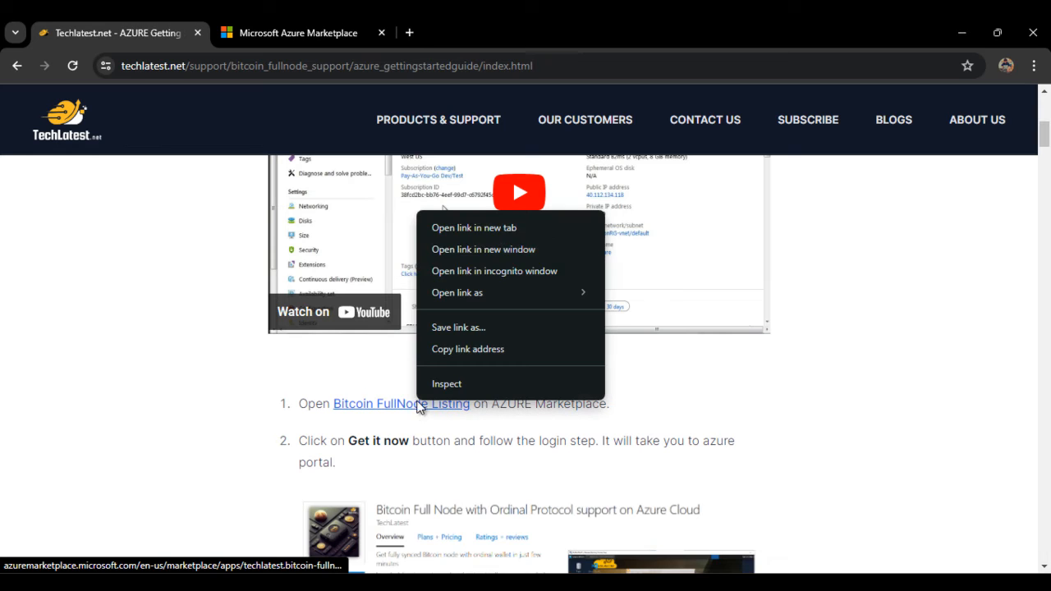
{"action": "left_click", "coordinate": [197, 302]}
{"action": "key", "text": "ctrl+Tab"}
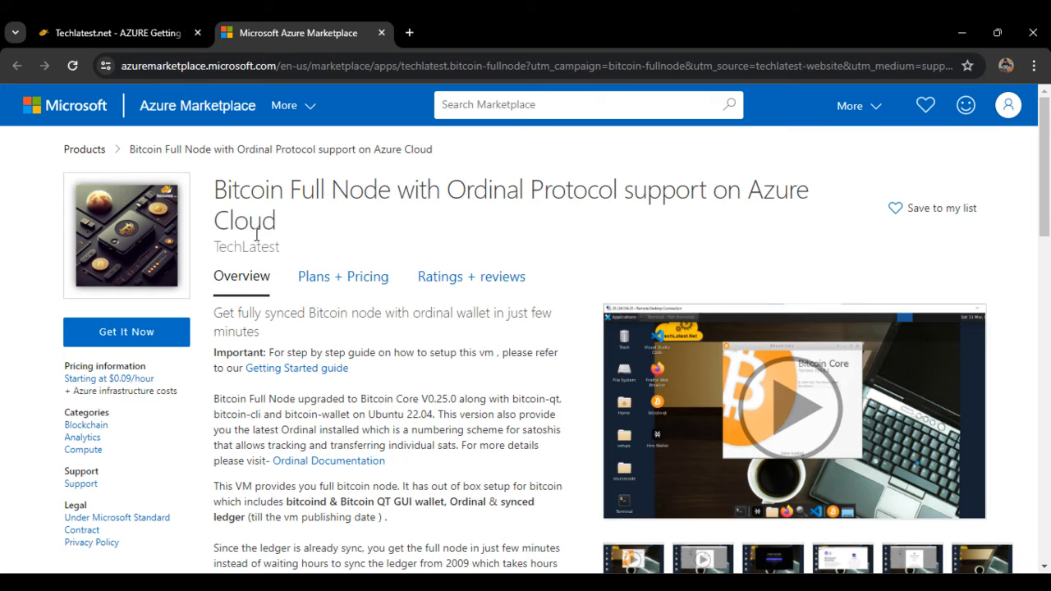
{"action": "left_click", "coordinate": [98, 32]}
{"action": "scroll", "coordinate": [419, 420], "scroll_direction": "down", "scroll_amount": 1}
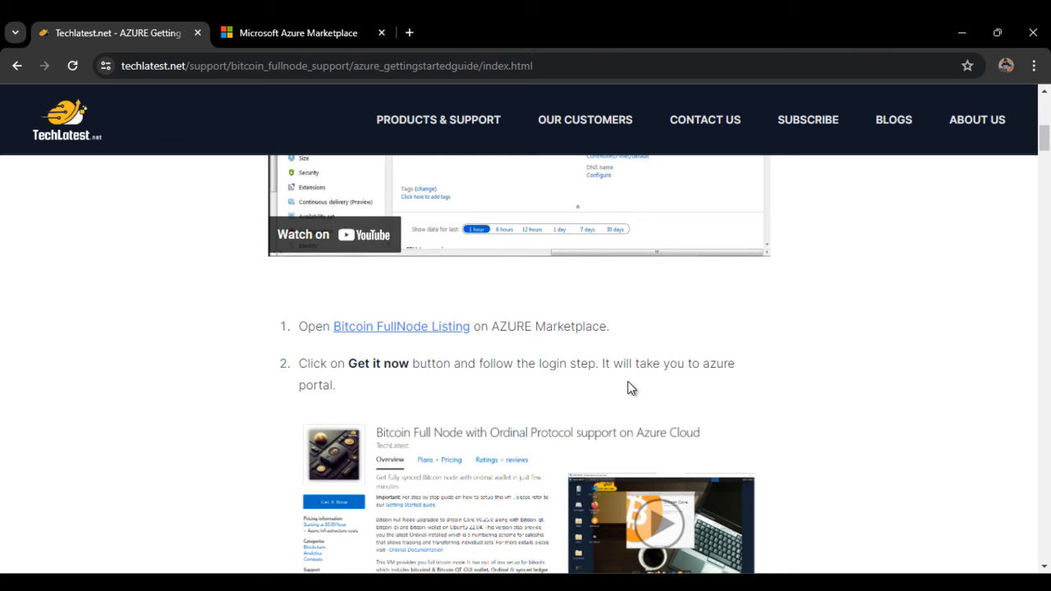
{"action": "scroll", "coordinate": [429, 394], "scroll_direction": "down", "scroll_amount": 2}
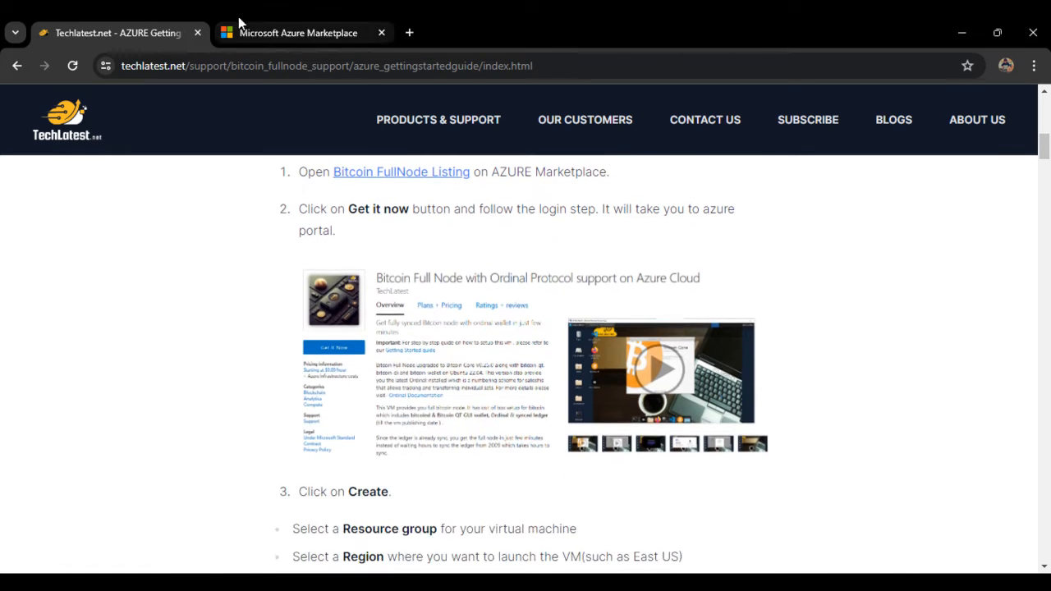
Step: Review the Bitcoin Full Node with Ordinal Protocol listing, then choose Get It Now and Continue
{"action": "left_click", "coordinate": [248, 25]}
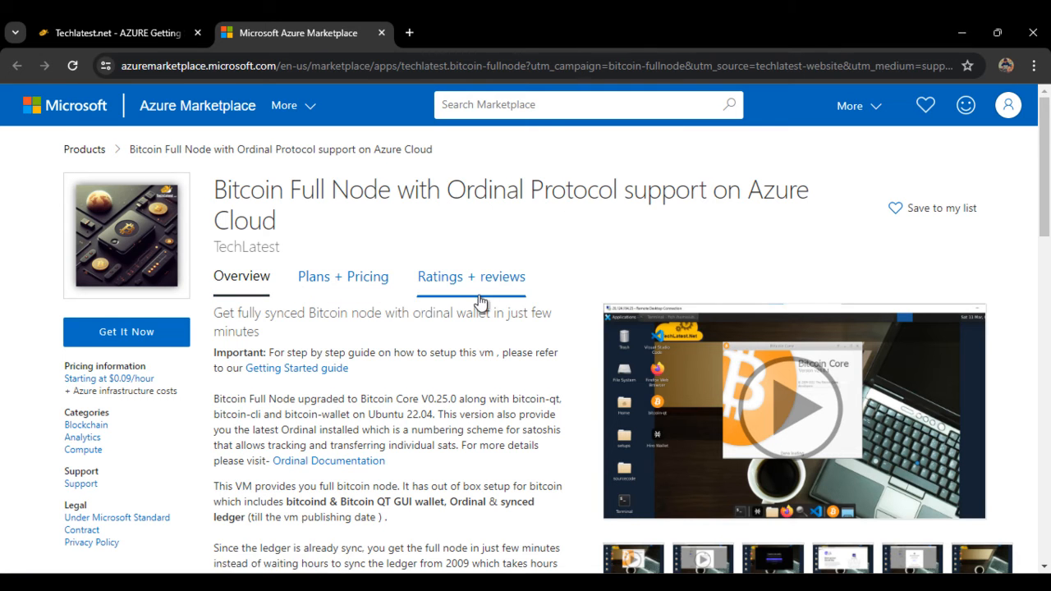
{"action": "scroll", "coordinate": [448, 343], "scroll_direction": "down", "scroll_amount": 1}
{"action": "scroll", "coordinate": [471, 331], "scroll_direction": "down", "scroll_amount": 9}
{"action": "scroll", "coordinate": [395, 354], "scroll_direction": "up", "scroll_amount": 5}
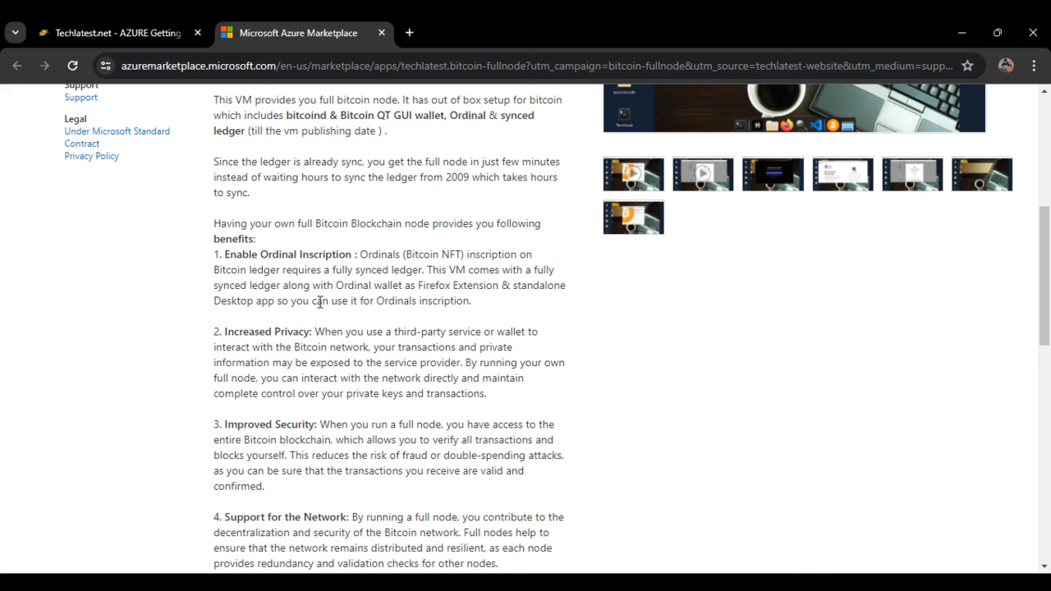
{"action": "scroll", "coordinate": [320, 302], "scroll_direction": "down", "scroll_amount": 4}
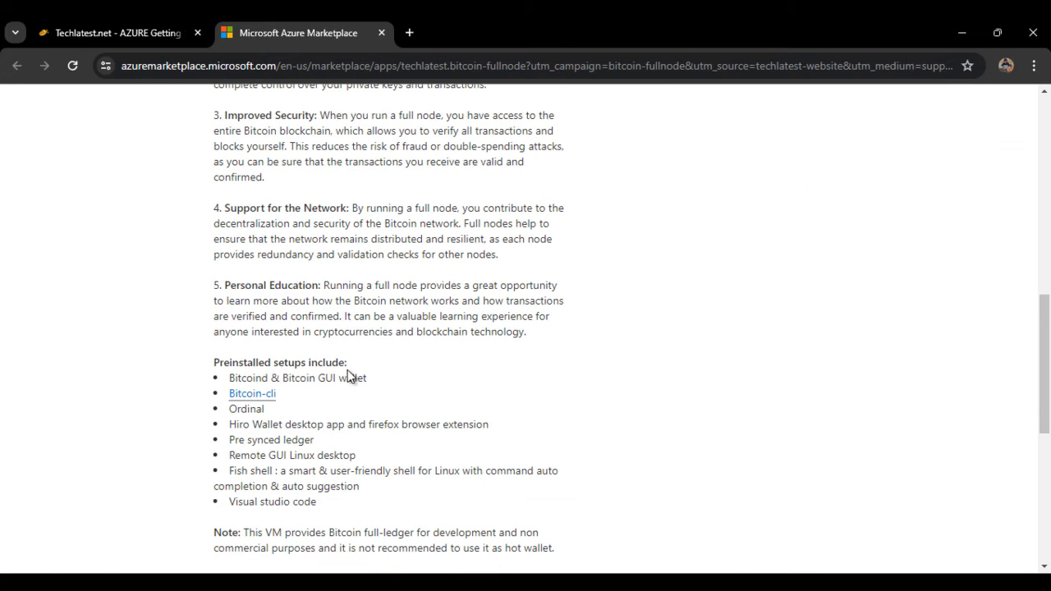
{"action": "scroll", "coordinate": [352, 391], "scroll_direction": "down", "scroll_amount": 2}
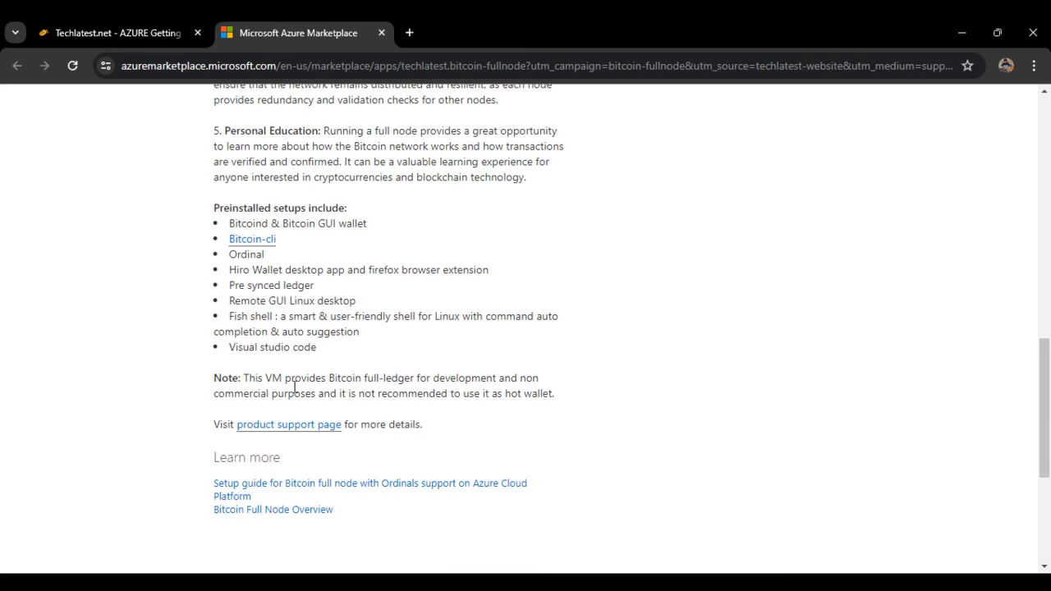
{"action": "scroll", "coordinate": [391, 372], "scroll_direction": "up", "scroll_amount": 12}
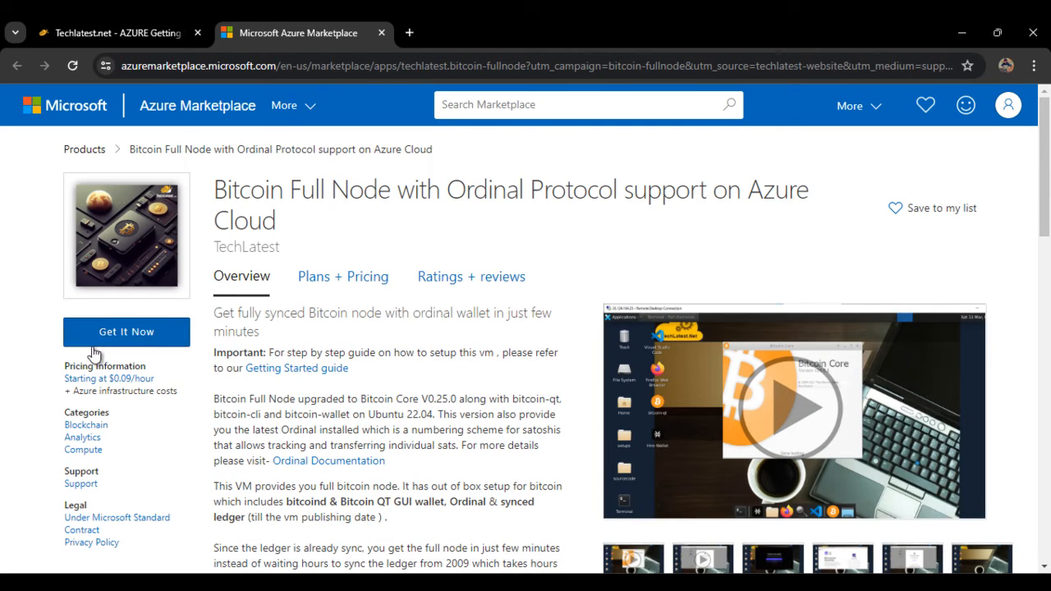
{"action": "left_click", "coordinate": [123, 344]}
{"action": "left_click", "coordinate": [697, 465]}
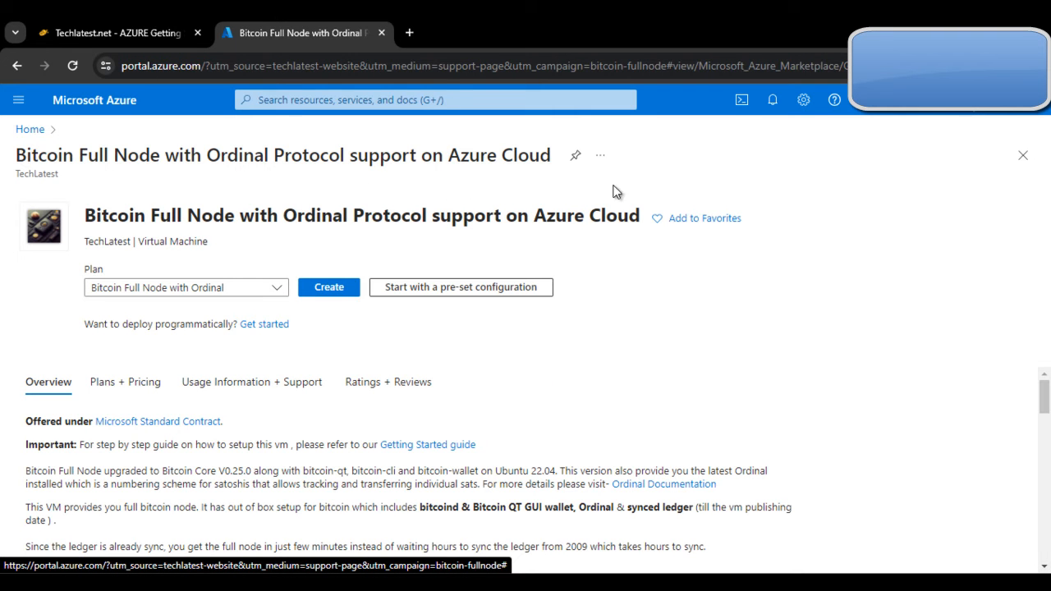
Step: Create a virtual machine from the preselected Bitcoin Full Node with Ordinal plan
{"action": "left_click", "coordinate": [334, 289]}
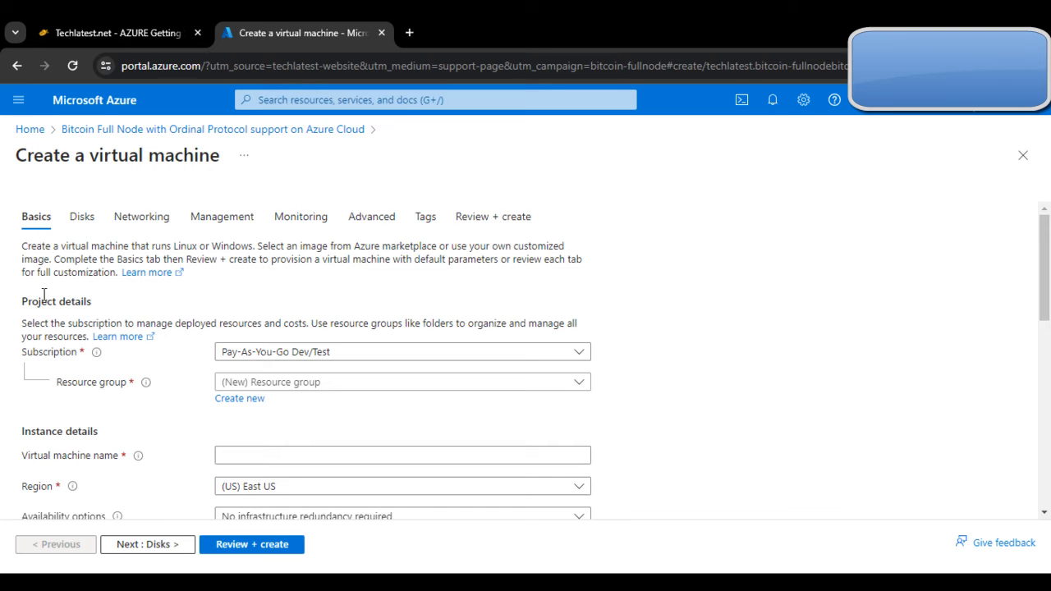
Step: Create a new resource group named bitcointesting for the VM
{"action": "left_click", "coordinate": [551, 389]}
{"action": "left_click", "coordinate": [553, 390]}
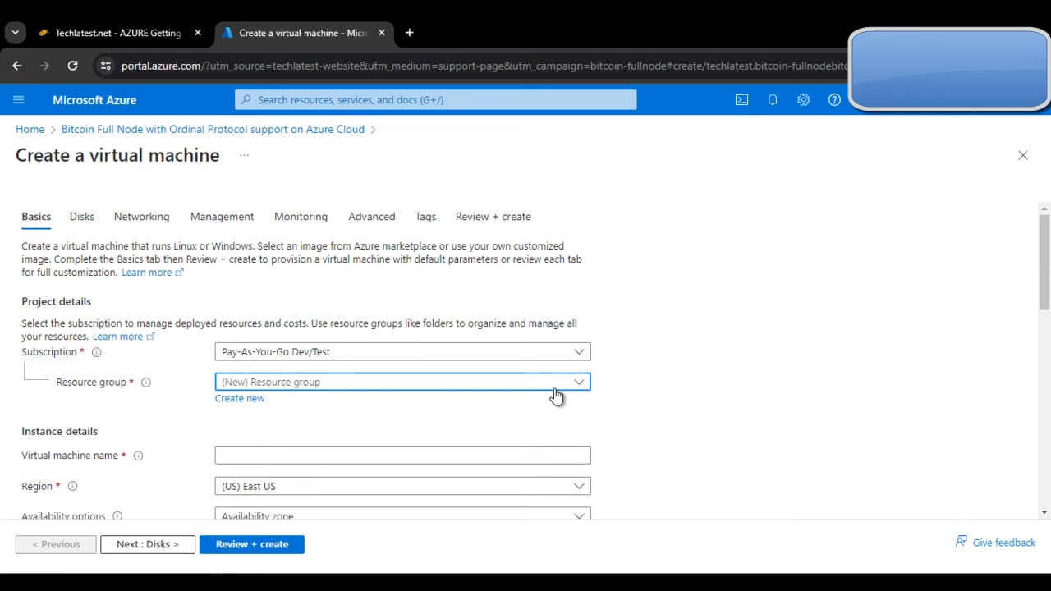
{"action": "left_click", "coordinate": [243, 400]}
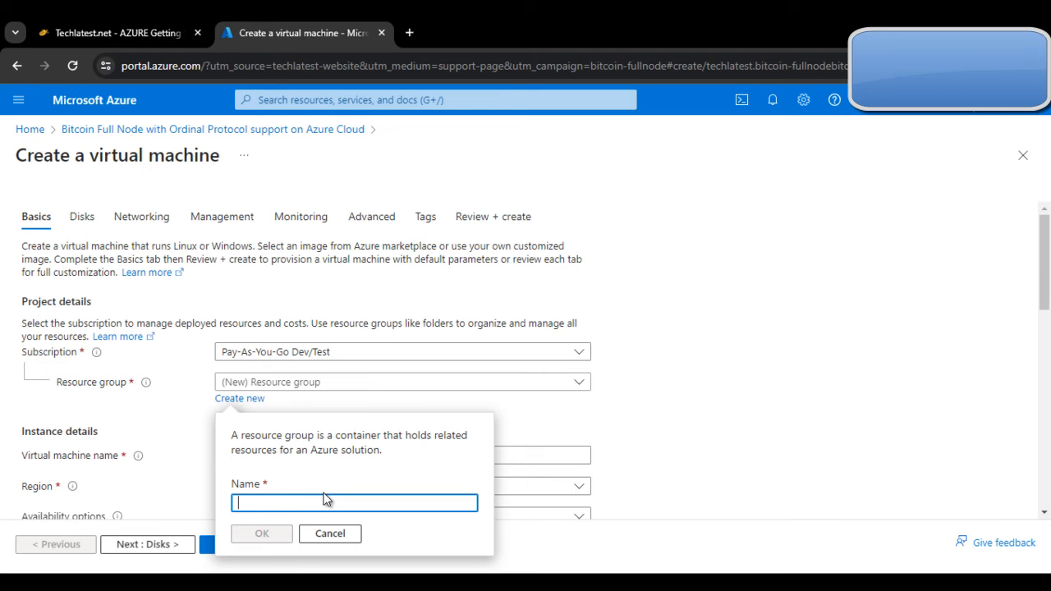
{"action": "type", "text": "bitcoi"}
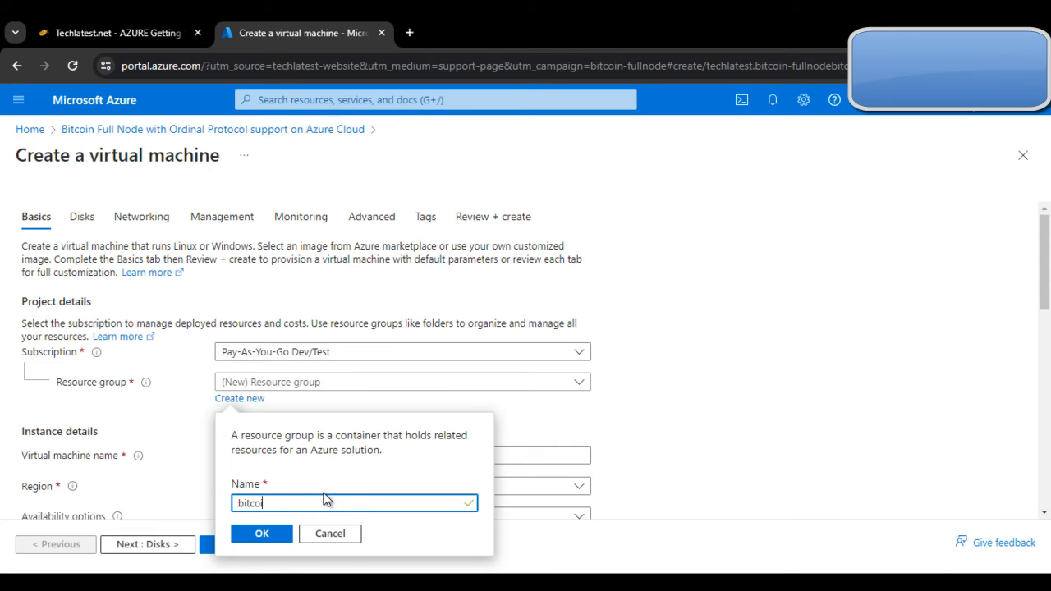
{"action": "type", "text": "n testing"}
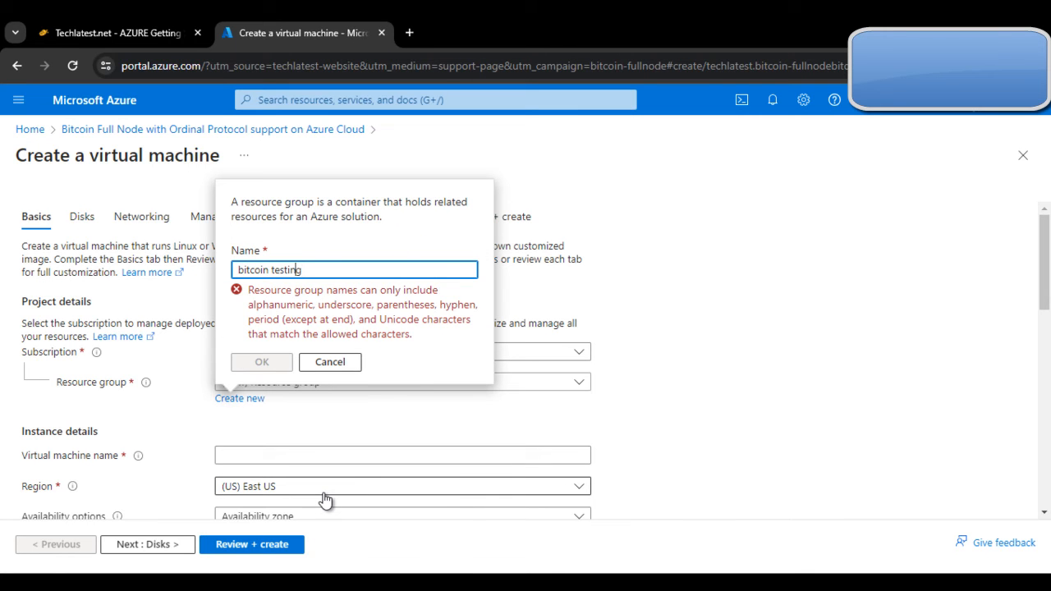
{"action": "key", "text": "BackSpace"}
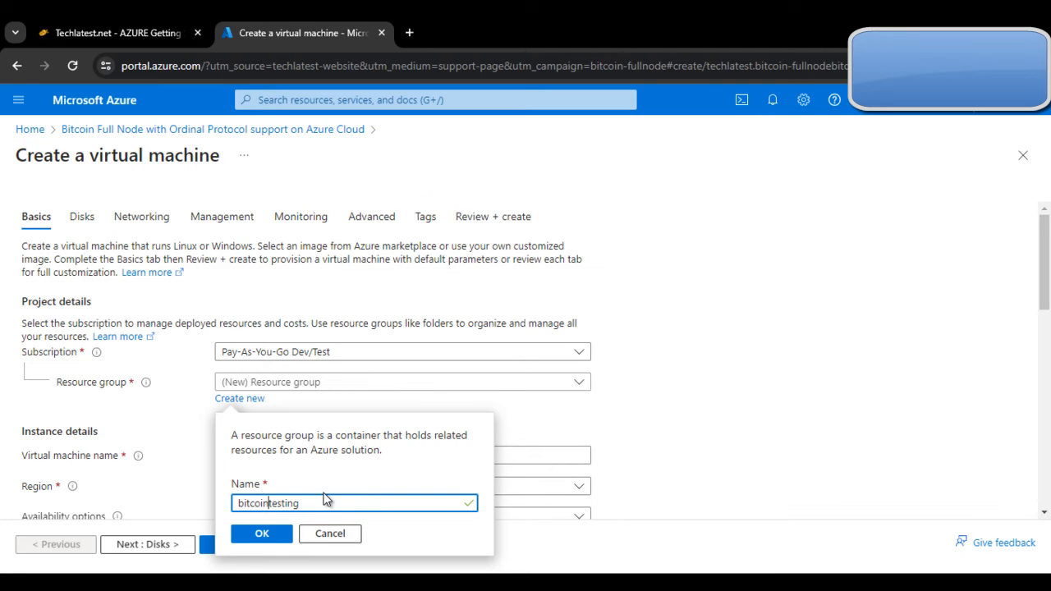
{"action": "left_click", "coordinate": [284, 540]}
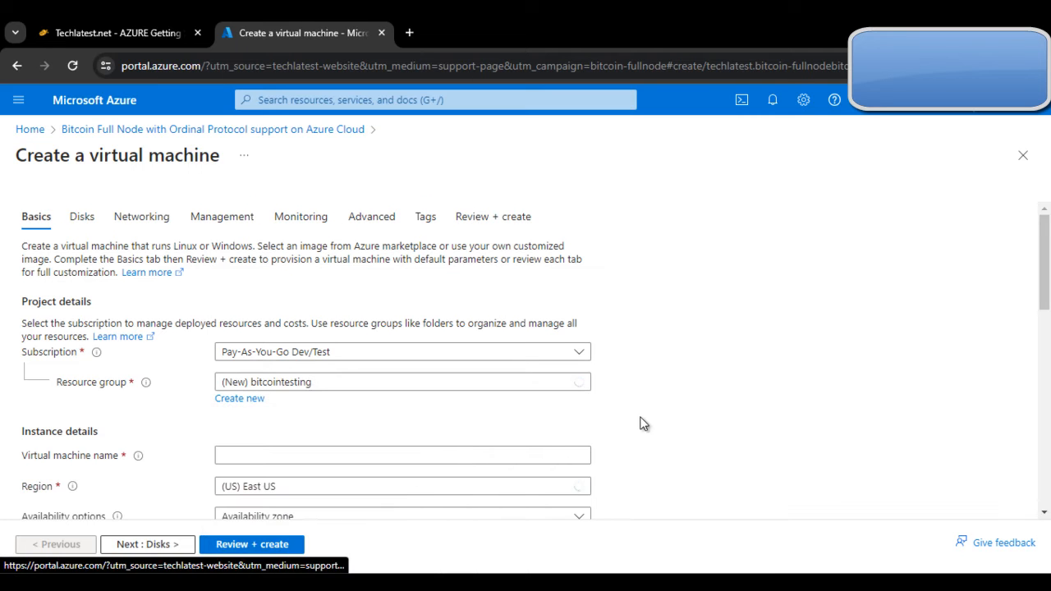
Step: Name the virtual machine bitcoinazure, then bring the Techlatest setup guide back up
{"action": "scroll", "coordinate": [645, 423], "scroll_direction": "down", "scroll_amount": 1}
{"action": "left_click", "coordinate": [229, 384]}
{"action": "left_click", "coordinate": [239, 383]}
{"action": "left_click", "coordinate": [297, 338]}
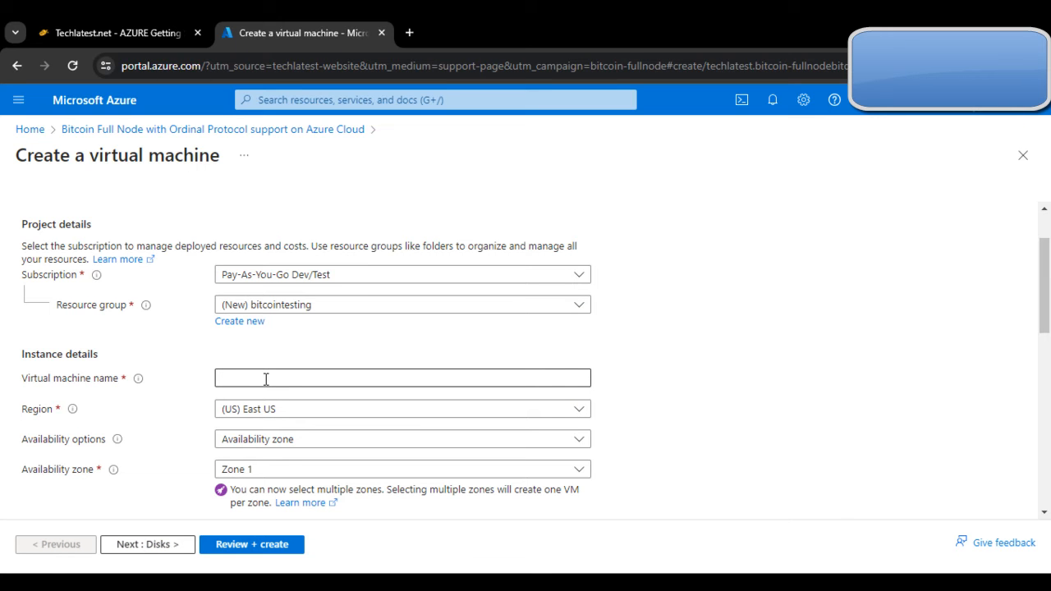
{"action": "left_click", "coordinate": [325, 379]}
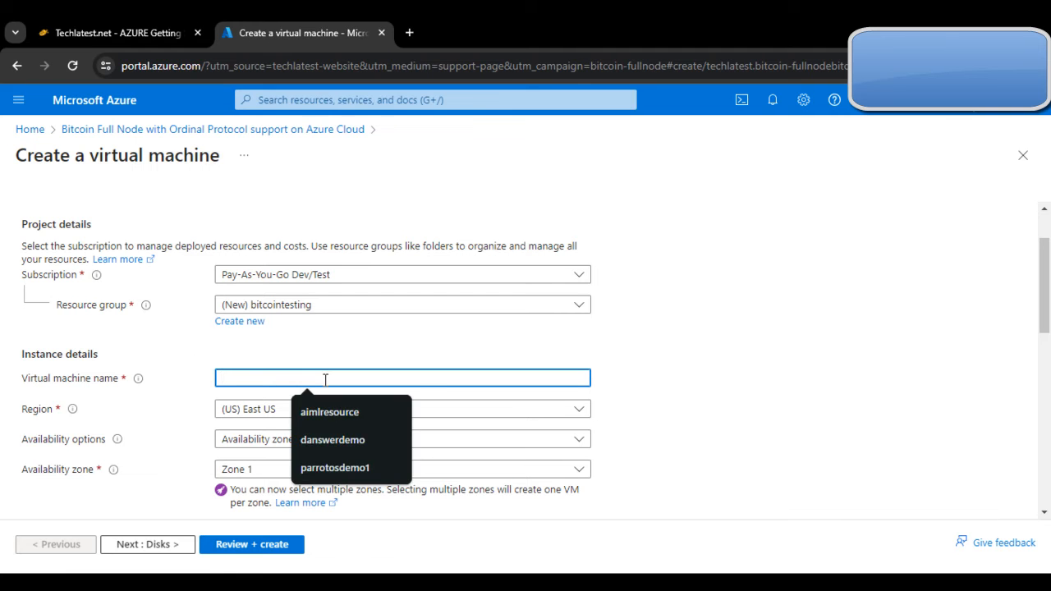
{"action": "type", "text": "b"}
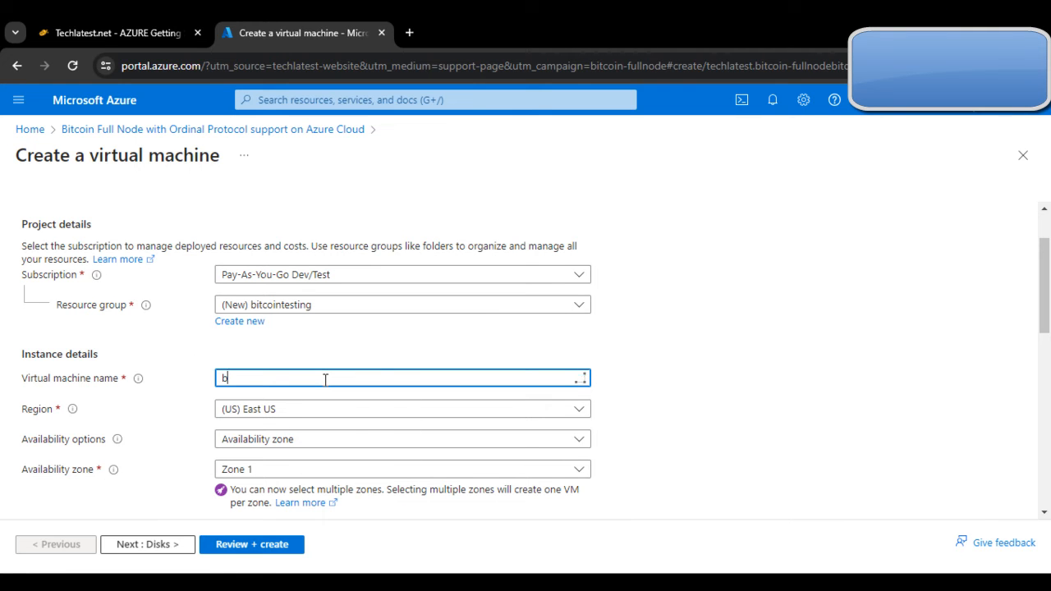
{"action": "type", "text": "itcoinazure"}
{"action": "scroll", "coordinate": [621, 399], "scroll_direction": "down", "scroll_amount": 3}
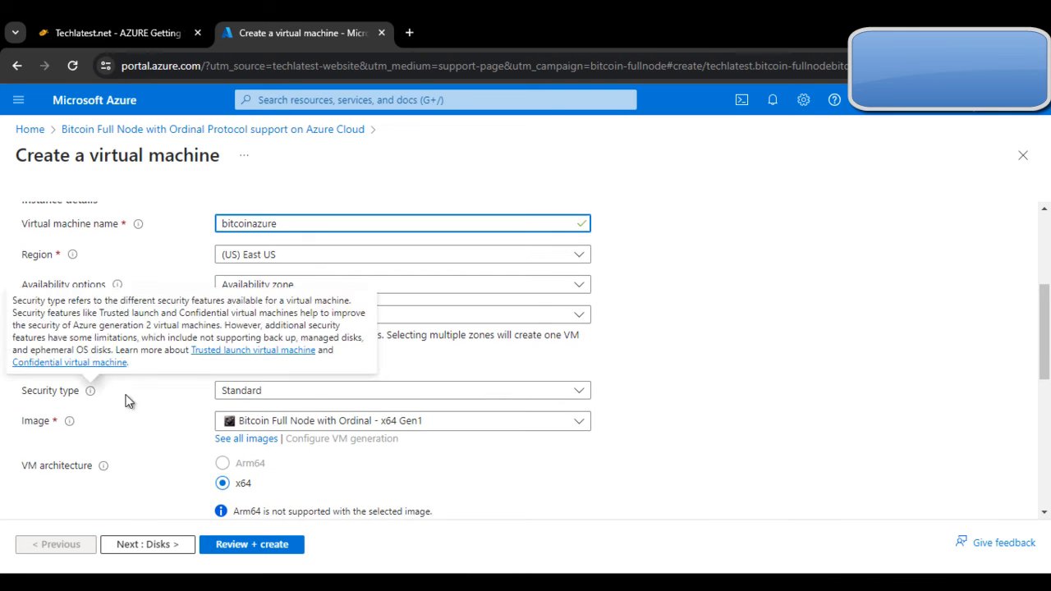
{"action": "left_click", "coordinate": [88, 24]}
{"action": "scroll", "coordinate": [687, 452], "scroll_direction": "down", "scroll_amount": 3}
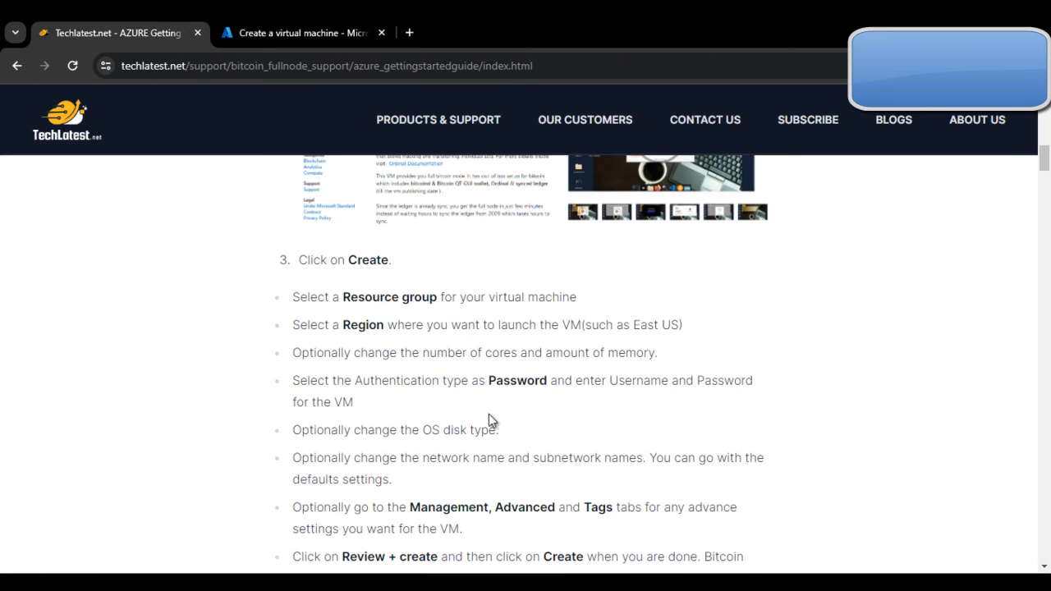
Step: Read the guide's step 3 checklist through the deployment-complete screenshot, then return to the VM form
{"action": "left_click", "coordinate": [295, 33]}
{"action": "left_click", "coordinate": [82, 18]}
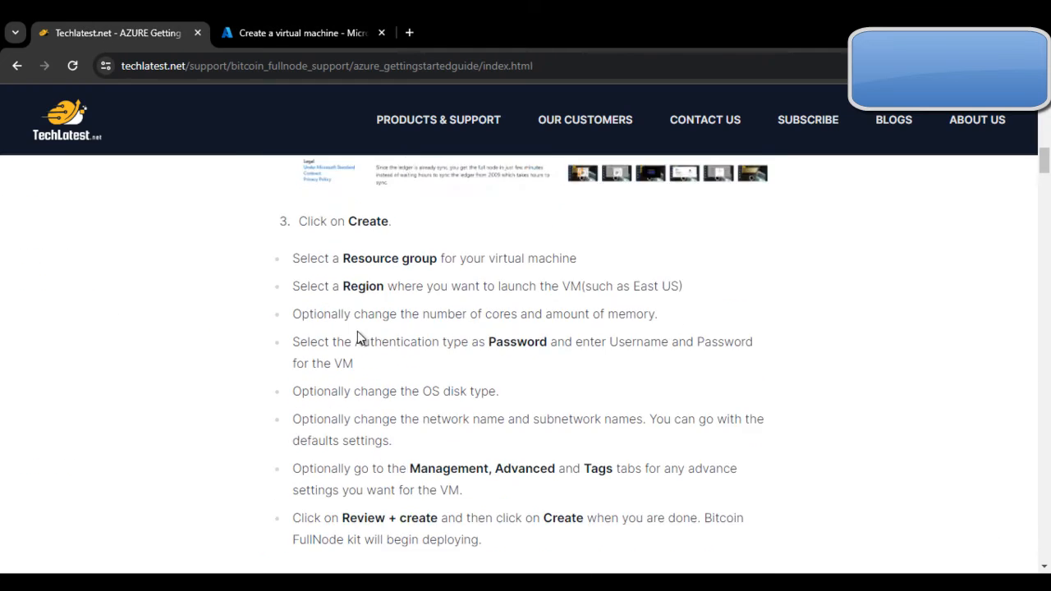
{"action": "scroll", "coordinate": [357, 331], "scroll_direction": "down", "scroll_amount": 1}
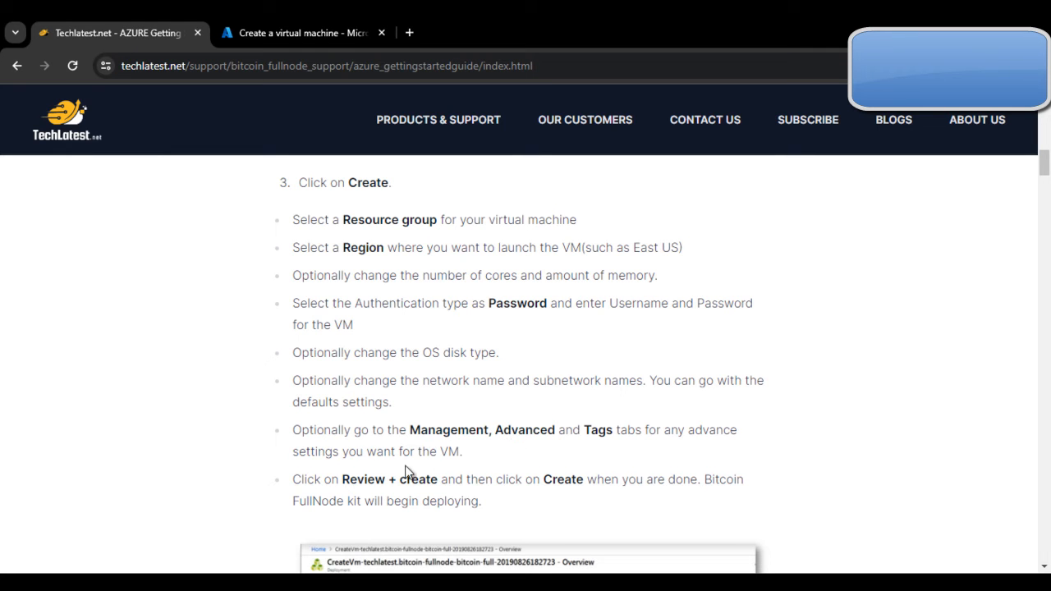
{"action": "scroll", "coordinate": [434, 474], "scroll_direction": "down", "scroll_amount": 1}
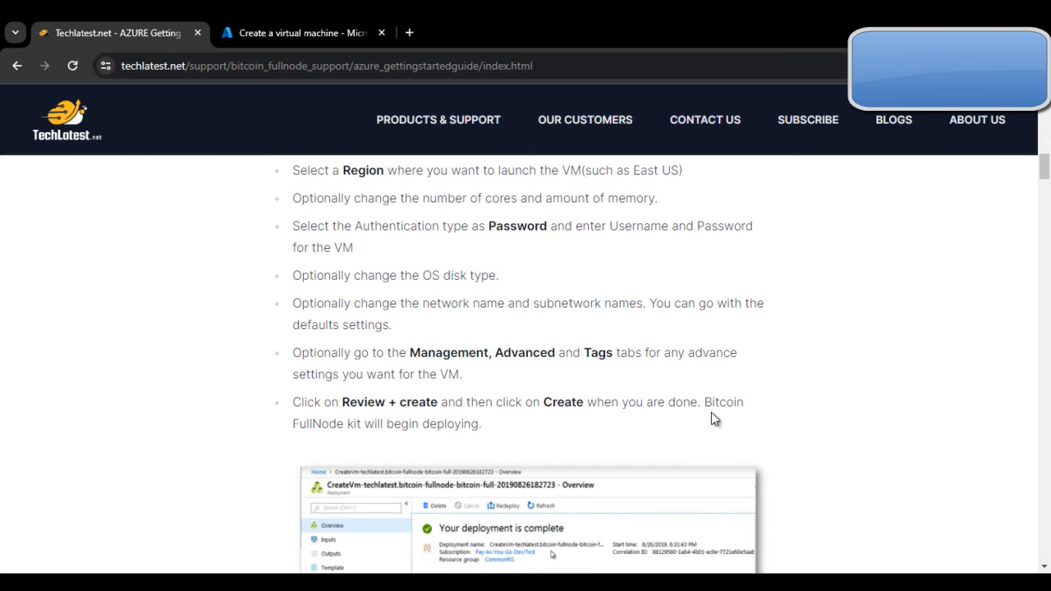
{"action": "scroll", "coordinate": [452, 443], "scroll_direction": "down", "scroll_amount": 3}
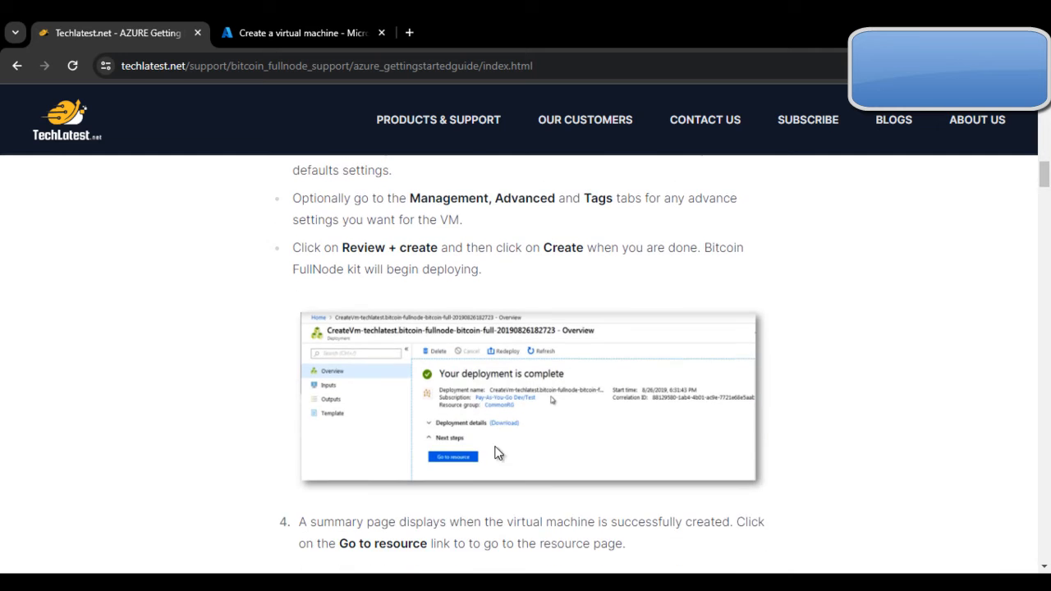
{"action": "scroll", "coordinate": [450, 381], "scroll_direction": "up", "scroll_amount": 2}
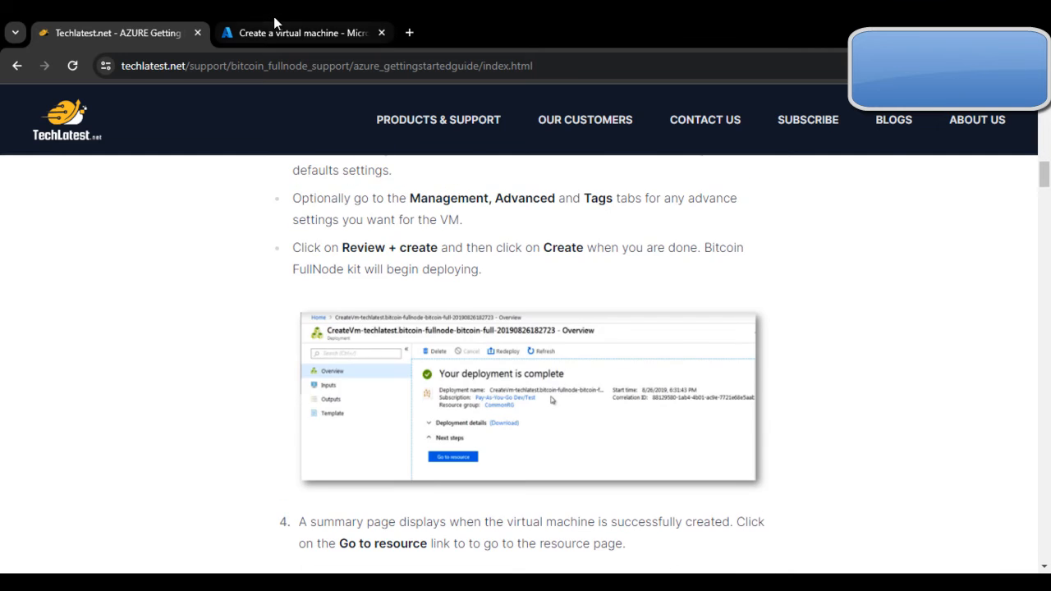
{"action": "left_click", "coordinate": [304, 33]}
{"action": "scroll", "coordinate": [675, 280], "scroll_direction": "down", "scroll_amount": 3}
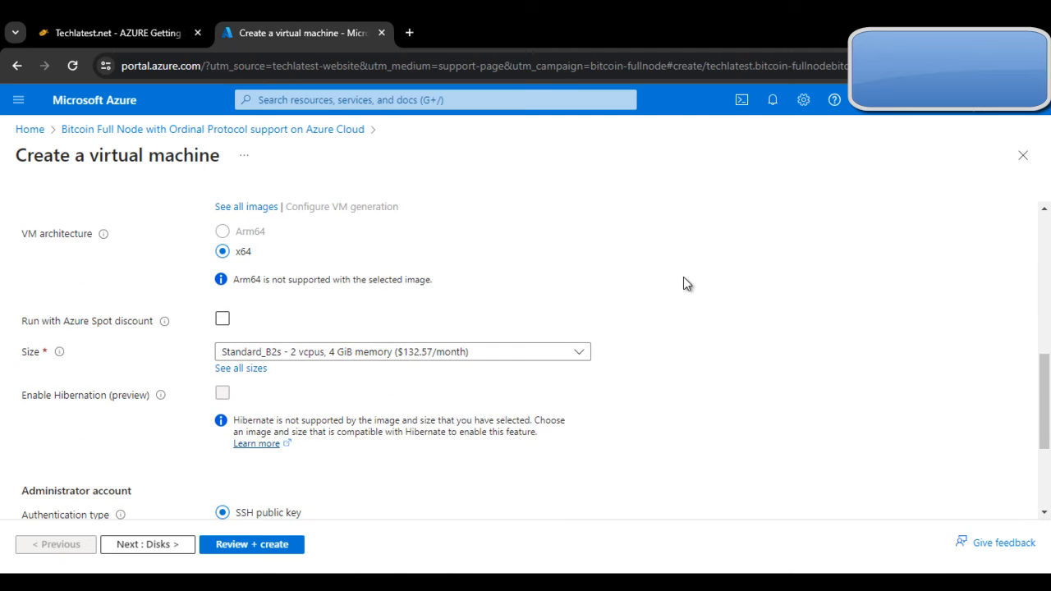
{"action": "scroll", "coordinate": [683, 283], "scroll_direction": "up", "scroll_amount": 4}
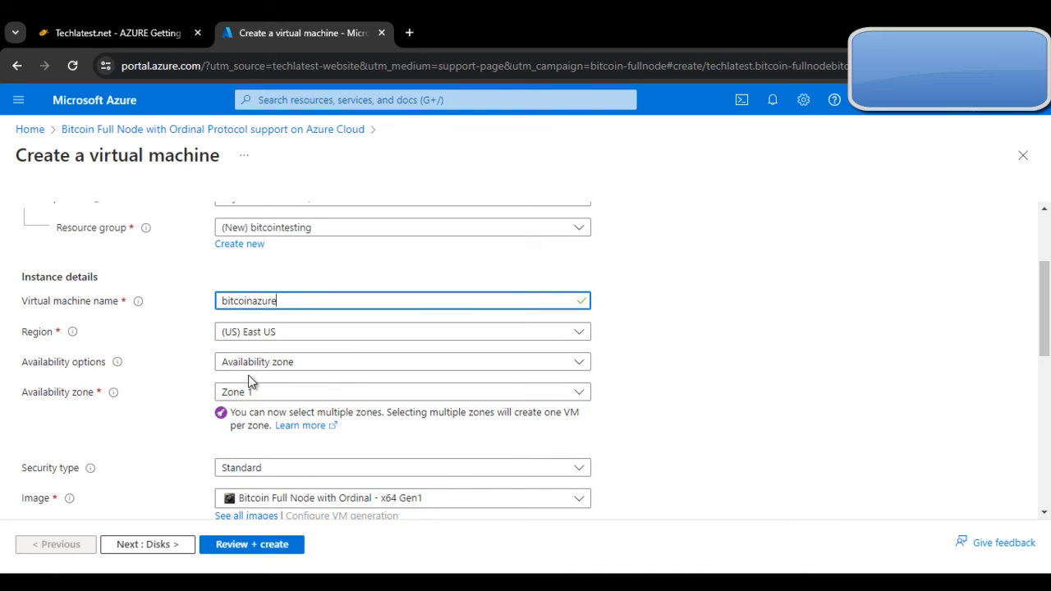
{"action": "scroll", "coordinate": [246, 374], "scroll_direction": "down", "scroll_amount": 1}
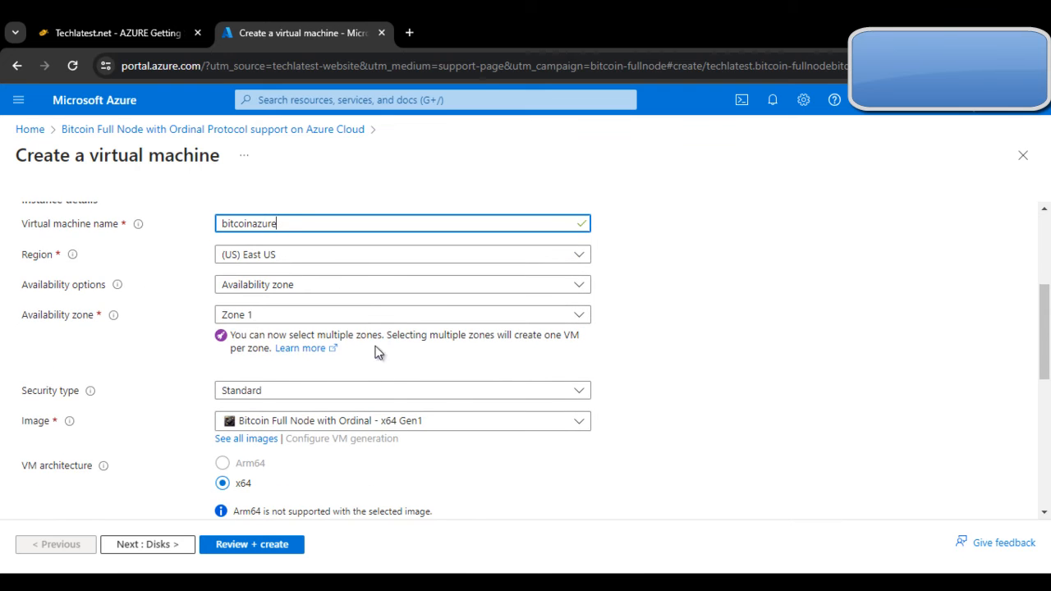
{"action": "scroll", "coordinate": [369, 344], "scroll_direction": "down", "scroll_amount": 2}
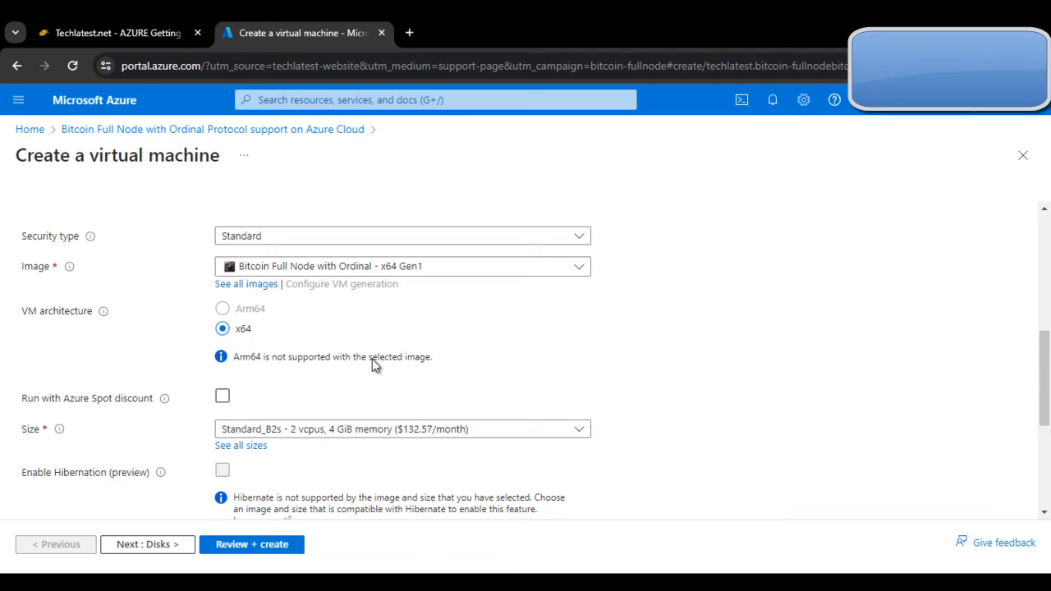
{"action": "scroll", "coordinate": [356, 357], "scroll_direction": "down", "scroll_amount": 2}
{"action": "scroll", "coordinate": [335, 268], "scroll_direction": "up", "scroll_amount": 2}
{"action": "left_click", "coordinate": [574, 271]}
{"action": "left_click", "coordinate": [577, 273]}
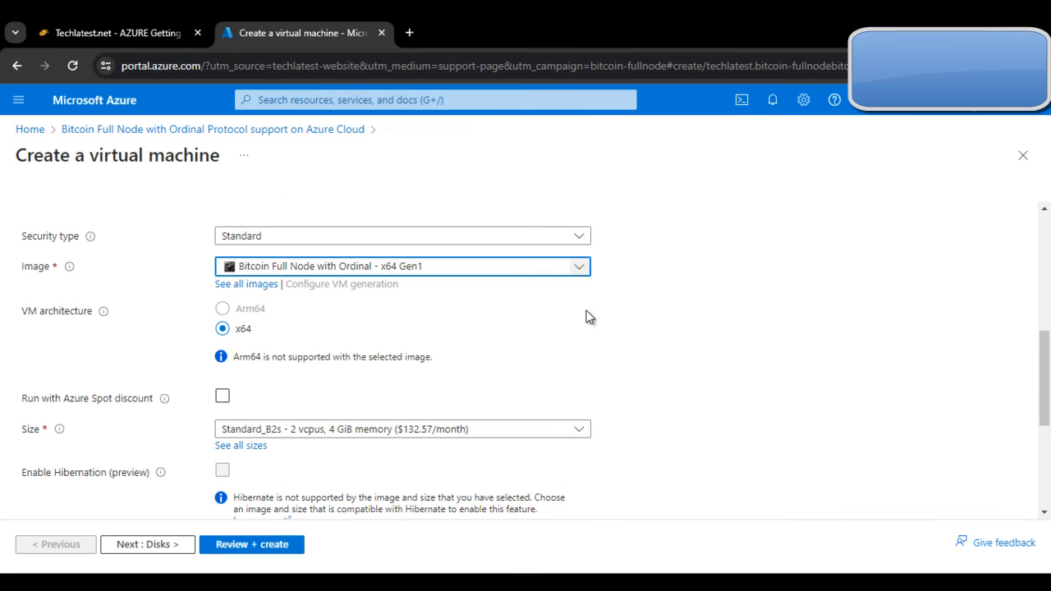
{"action": "scroll", "coordinate": [593, 344], "scroll_direction": "down", "scroll_amount": 1}
{"action": "scroll", "coordinate": [608, 336], "scroll_direction": "down", "scroll_amount": 2}
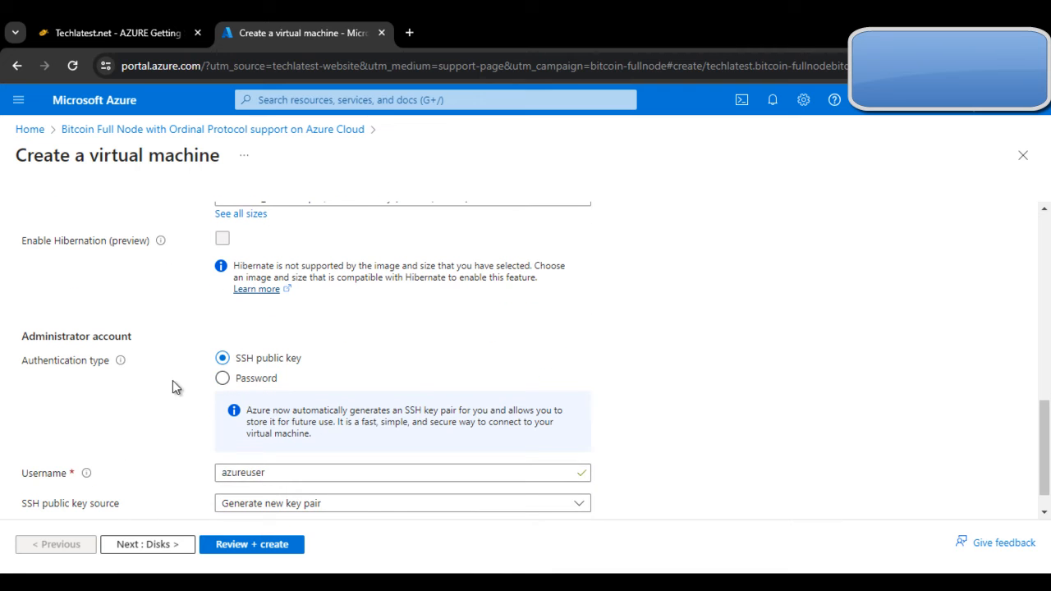
Step: Use password authentication with username ubuntu and a matching password, then continue to Disks
{"action": "left_click", "coordinate": [222, 378]}
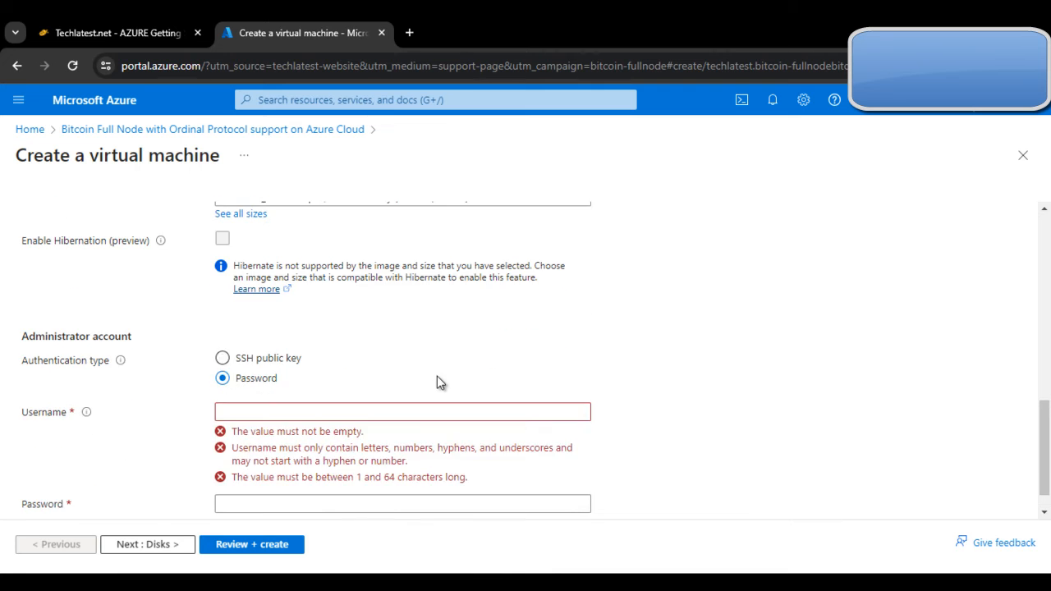
{"action": "left_click", "coordinate": [246, 369]}
{"action": "left_click", "coordinate": [337, 472]}
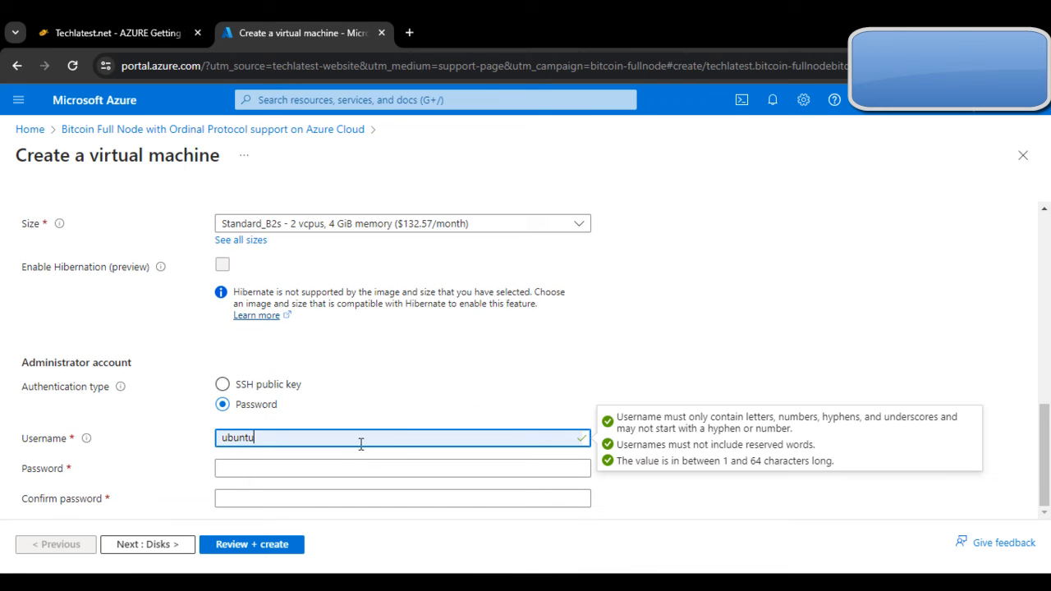
{"action": "left_click", "coordinate": [311, 465]}
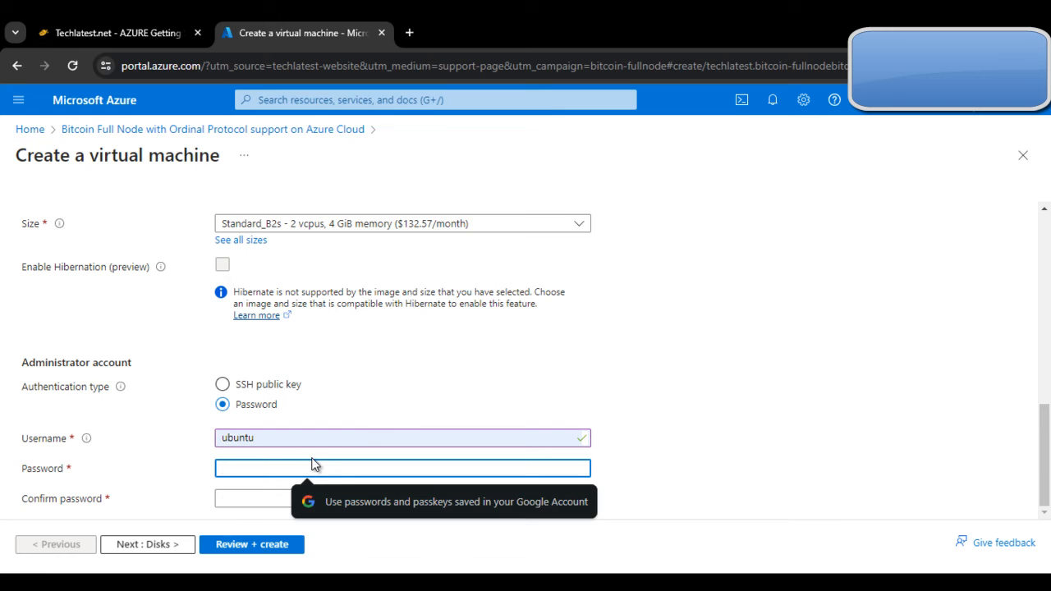
{"action": "type", "text": "•"}
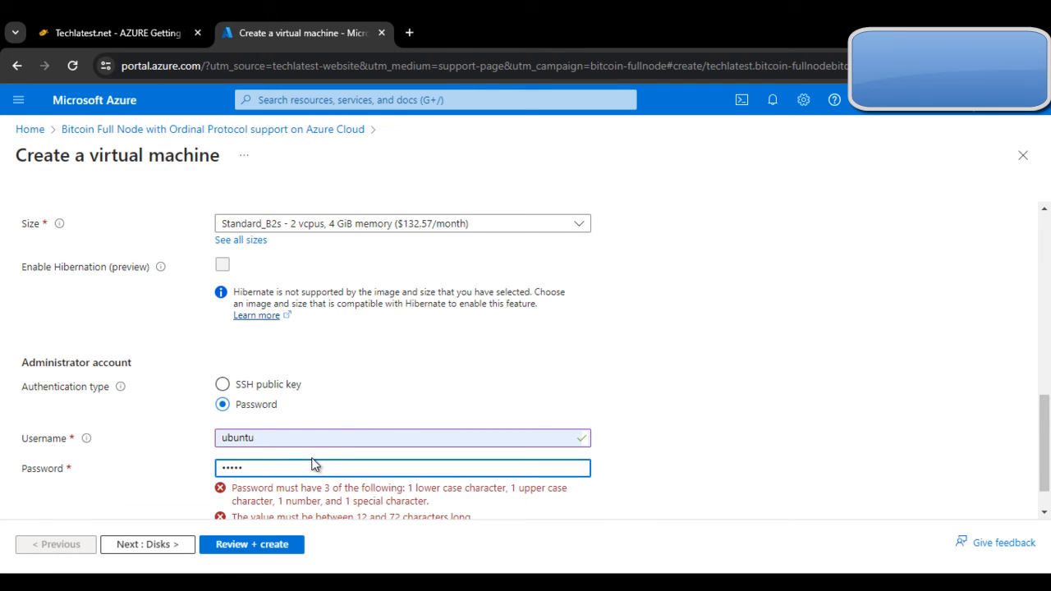
{"action": "type", "text": "•"}
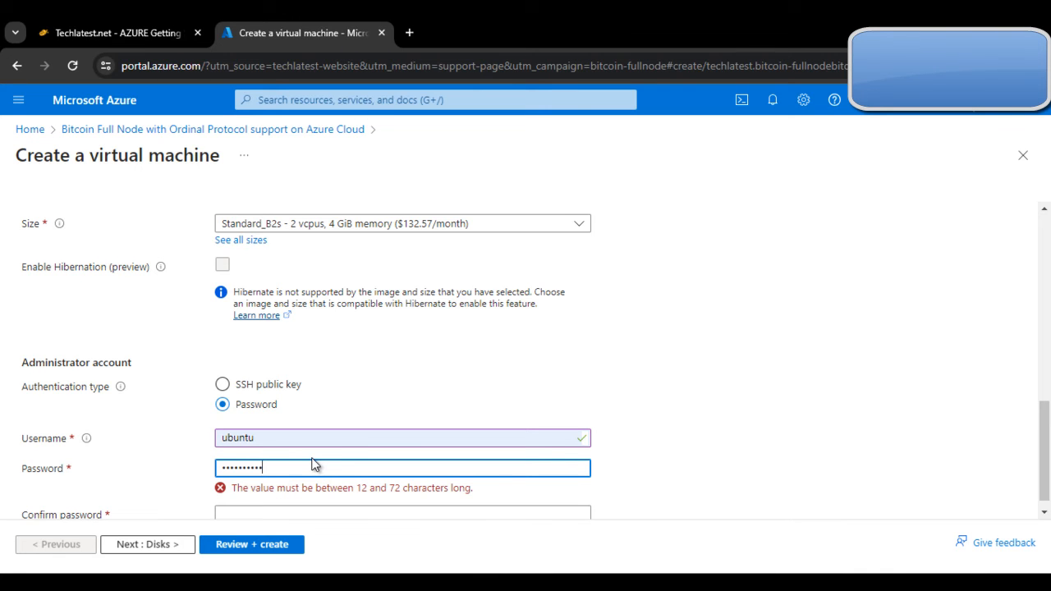
{"action": "type", "text": "••"}
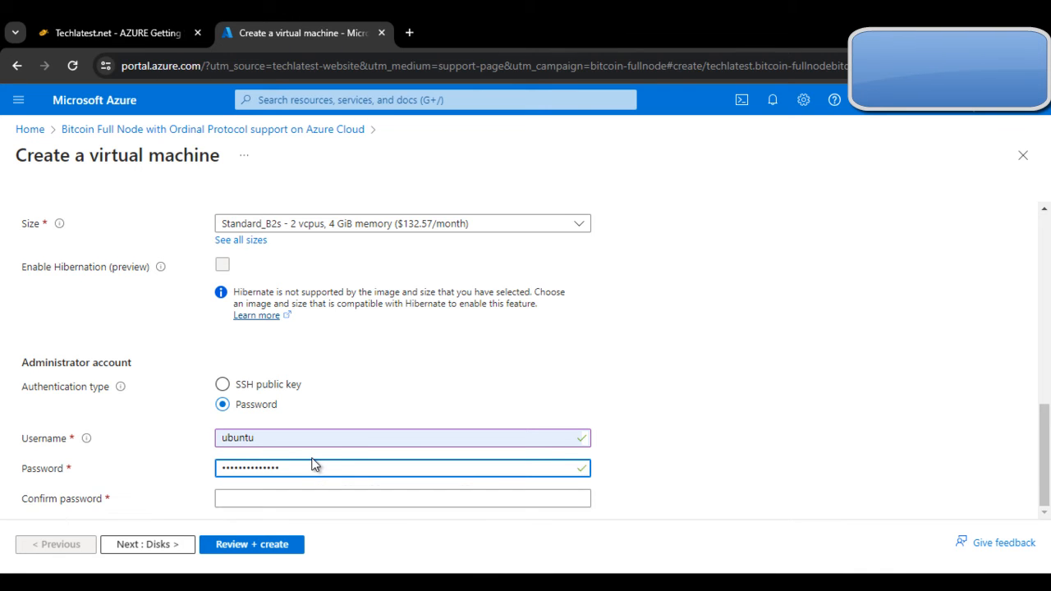
{"action": "left_click", "coordinate": [339, 497]}
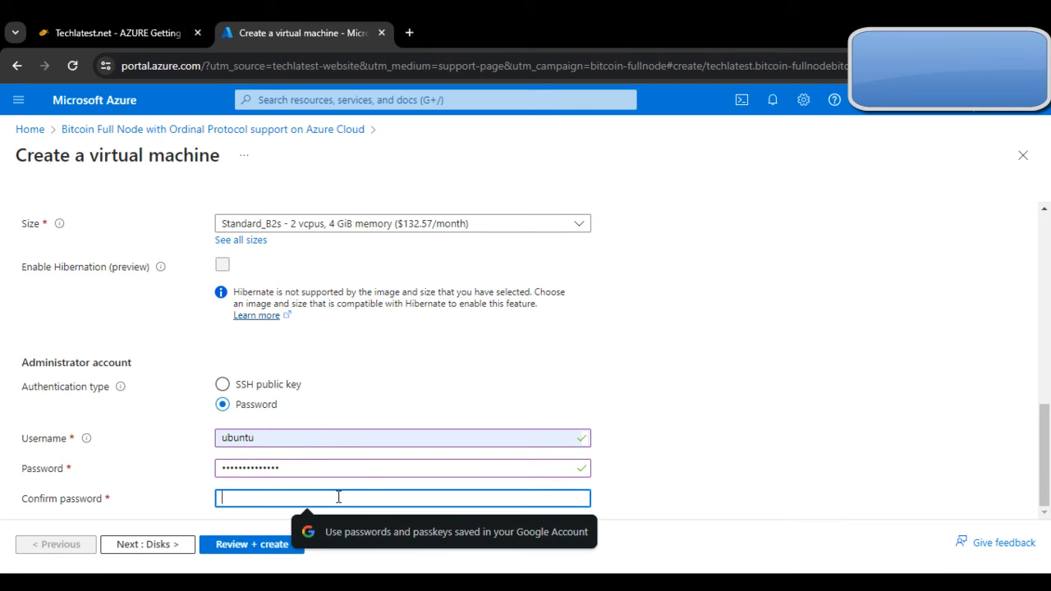
{"action": "type", "text": "••"}
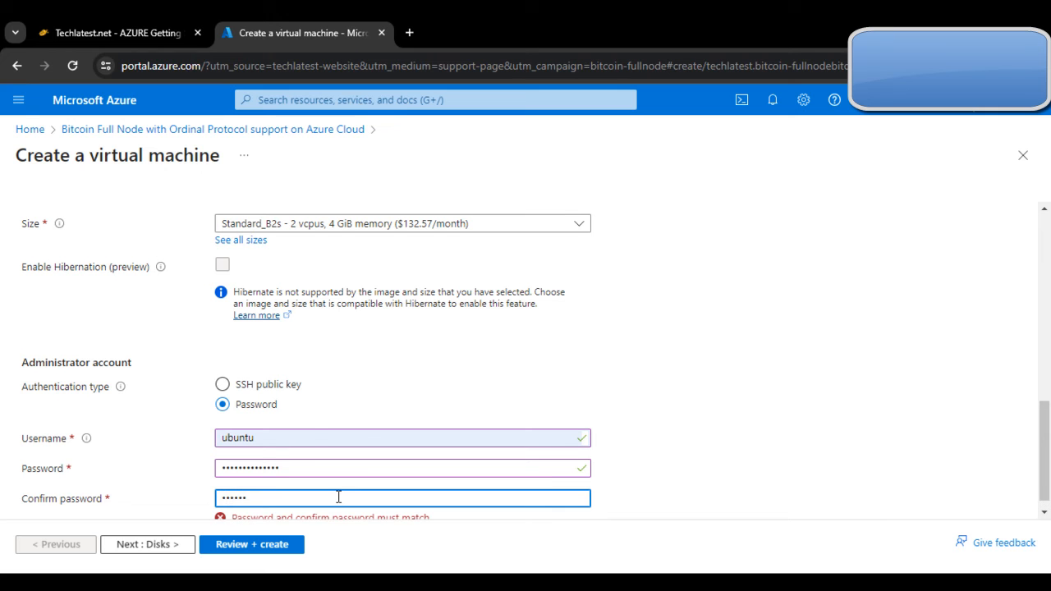
{"action": "key", "text": "BackSpace"}
{"action": "key", "text": "BackSpace"}
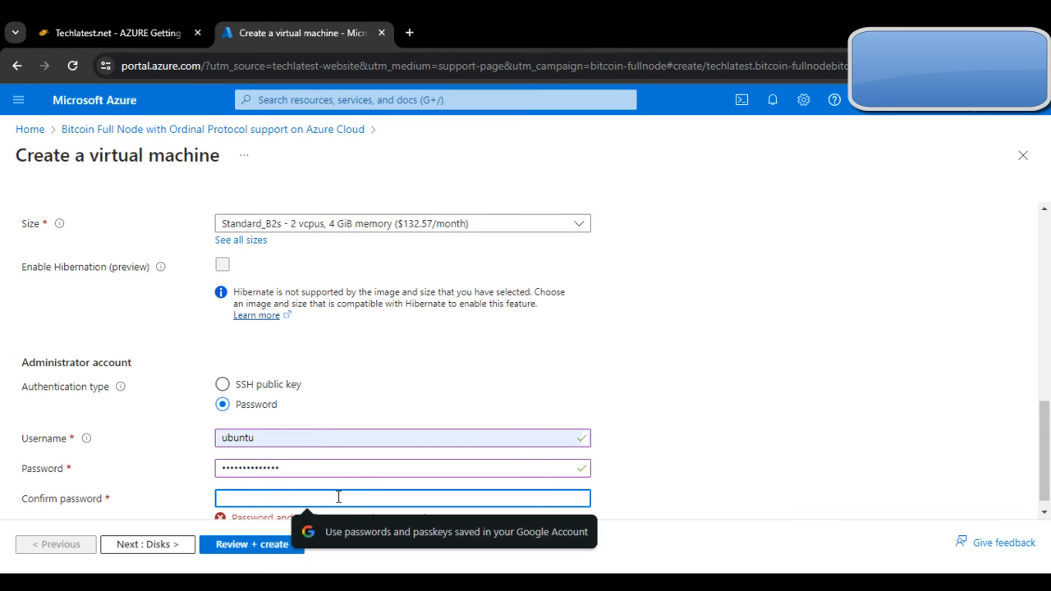
{"action": "type", "text": "•••••"}
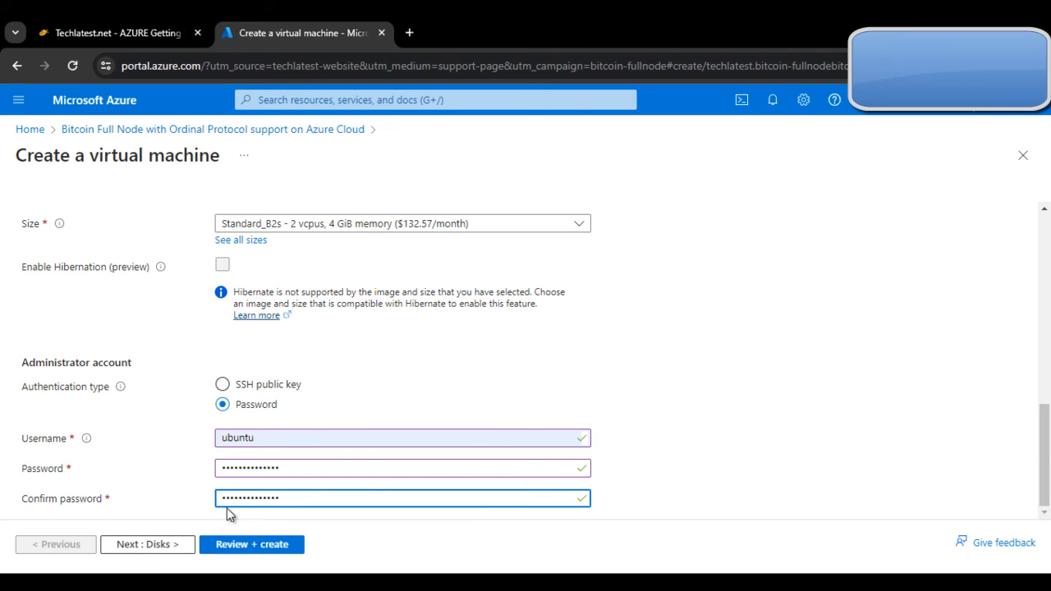
{"action": "left_click", "coordinate": [162, 544]}
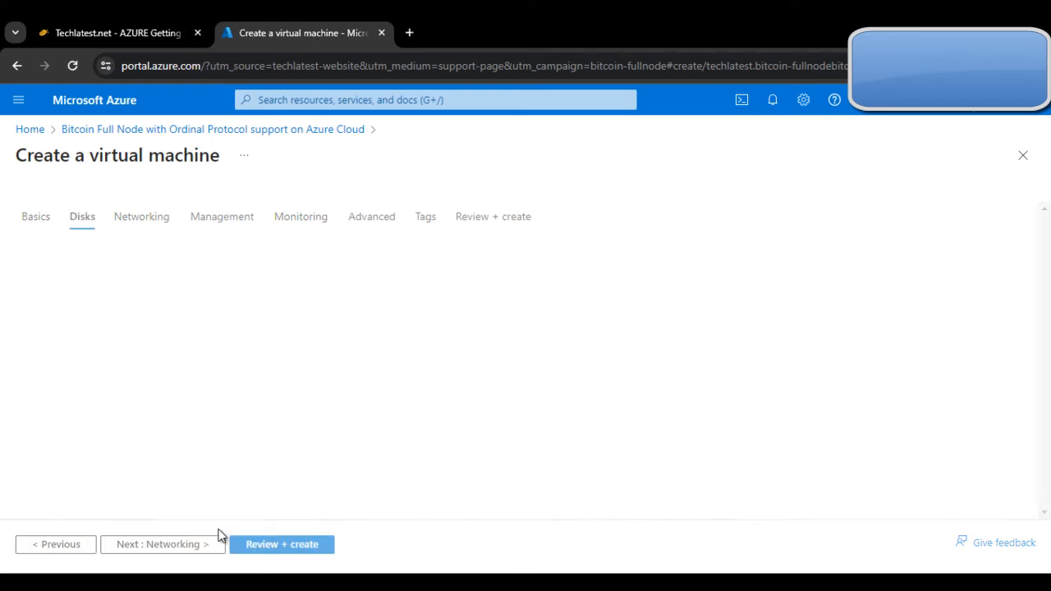
Step: Keep default Disks, Networking, Management, Monitoring, Advanced and Tags settings and reach Review + create
{"action": "scroll", "coordinate": [460, 436], "scroll_direction": "down", "scroll_amount": 3}
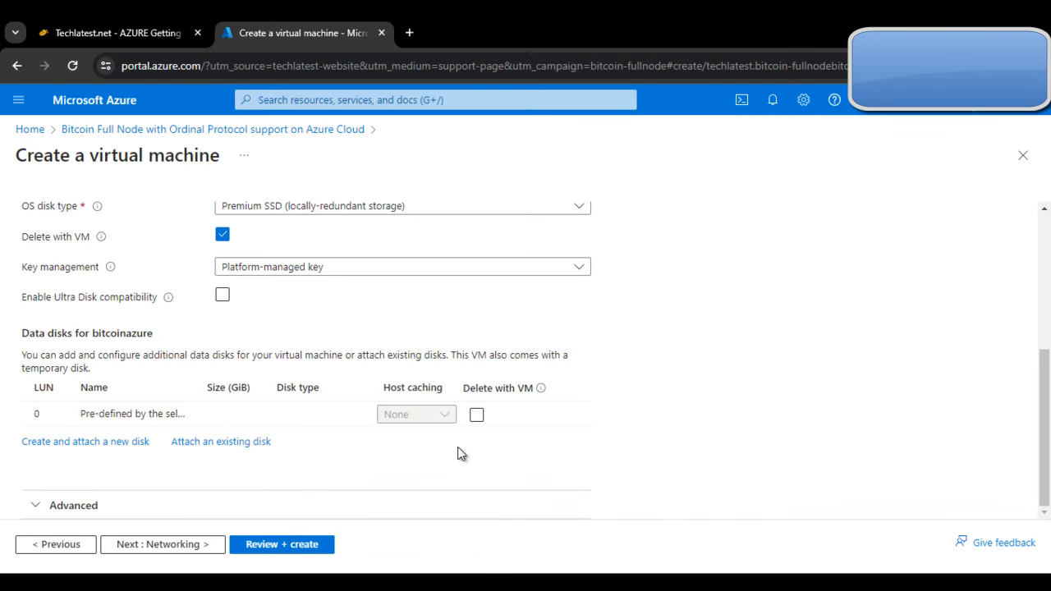
{"action": "scroll", "coordinate": [460, 451], "scroll_direction": "up", "scroll_amount": 3}
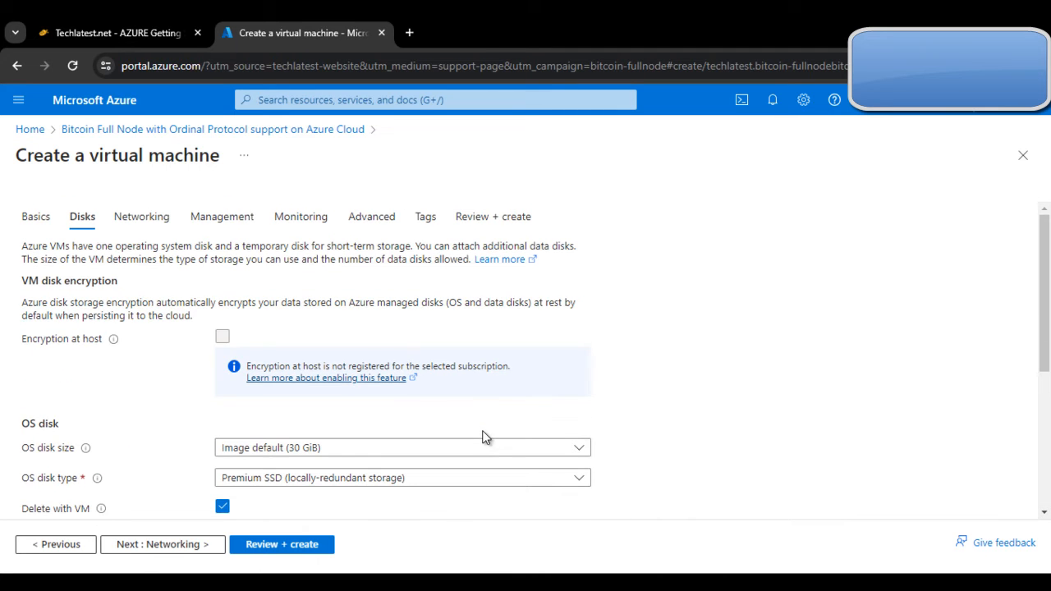
{"action": "left_click", "coordinate": [136, 546]}
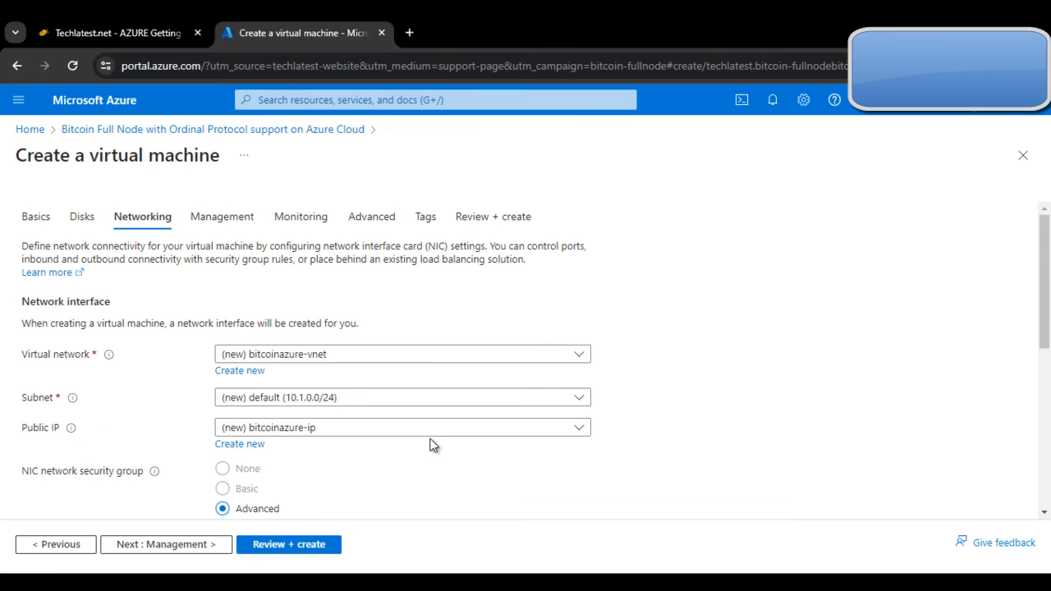
{"action": "scroll", "coordinate": [433, 448], "scroll_direction": "down", "scroll_amount": 5}
{"action": "left_click", "coordinate": [164, 544]}
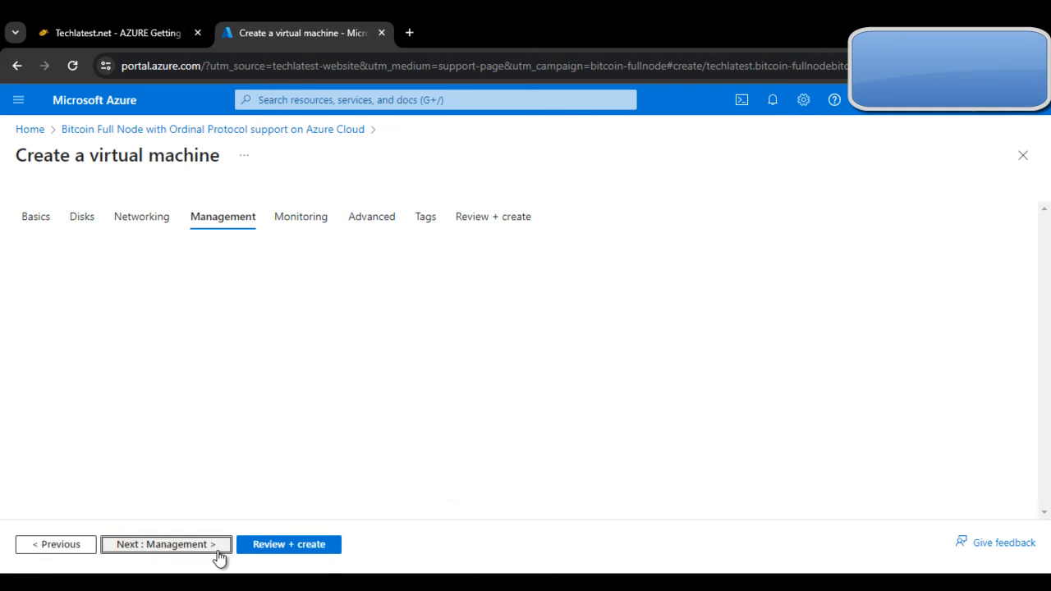
{"action": "scroll", "coordinate": [412, 437], "scroll_direction": "down", "scroll_amount": 2}
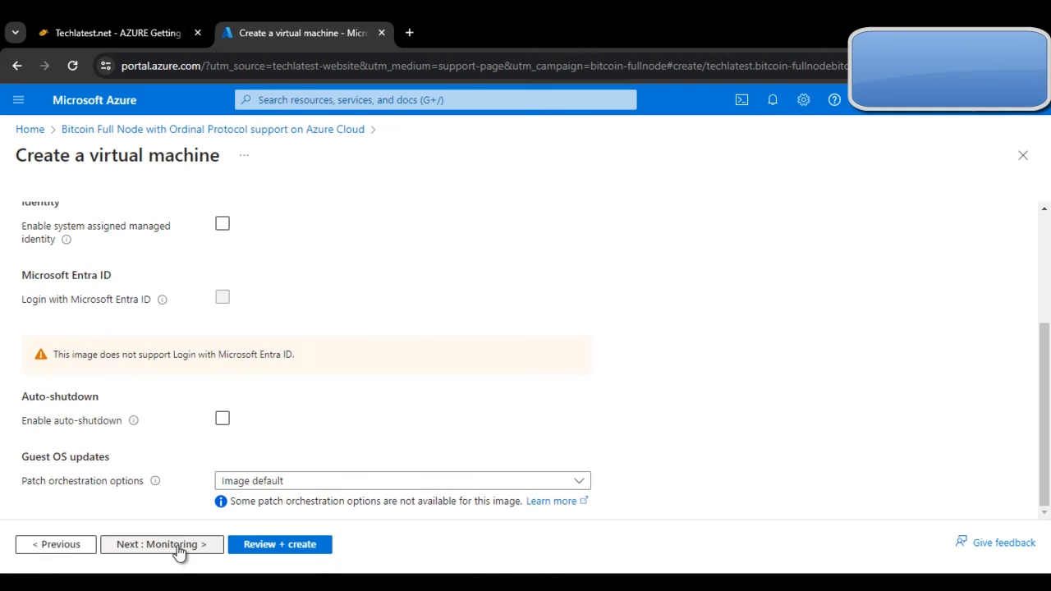
{"action": "left_click", "coordinate": [172, 550]}
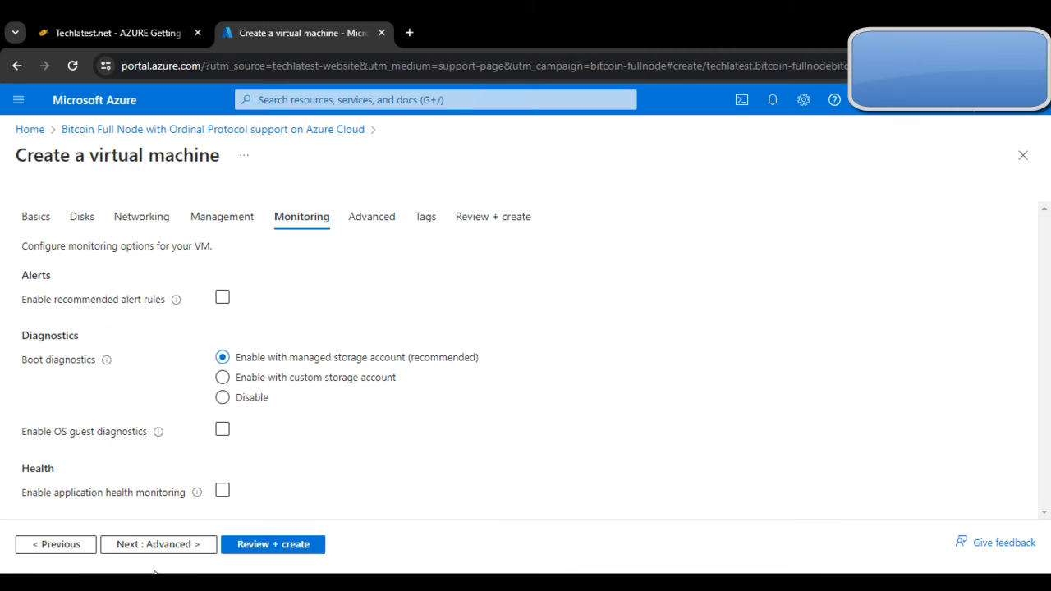
{"action": "left_click", "coordinate": [164, 546]}
{"action": "scroll", "coordinate": [353, 460], "scroll_direction": "down", "scroll_amount": 10}
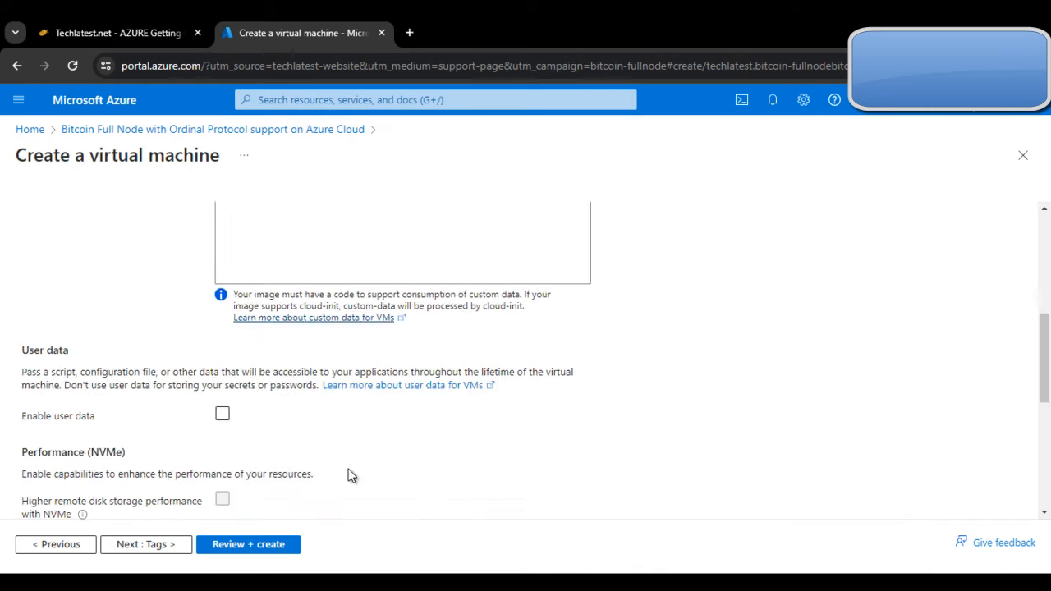
{"action": "left_click", "coordinate": [147, 544]}
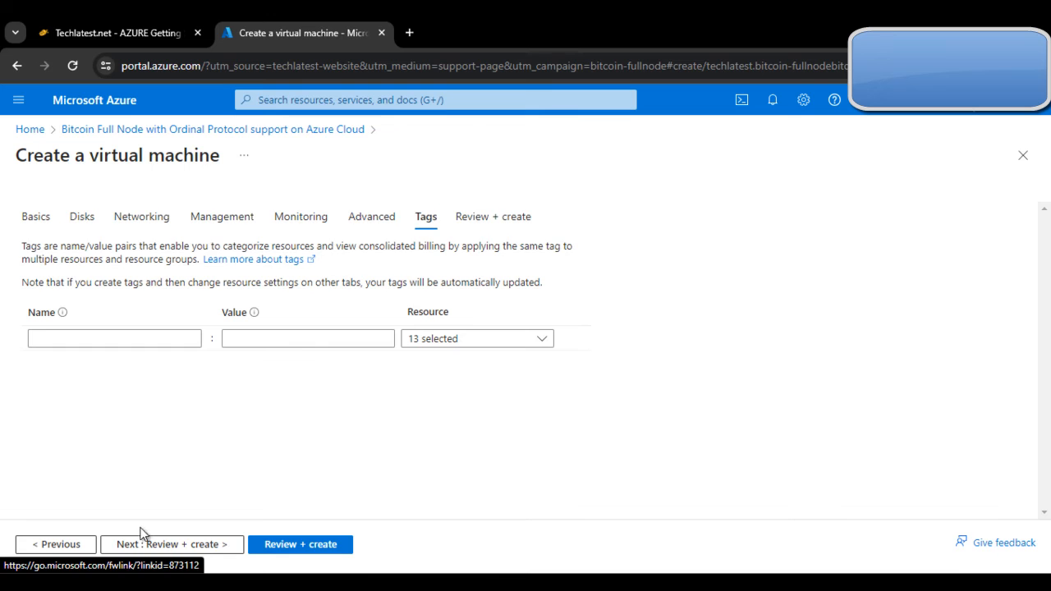
{"action": "left_click", "coordinate": [174, 543]}
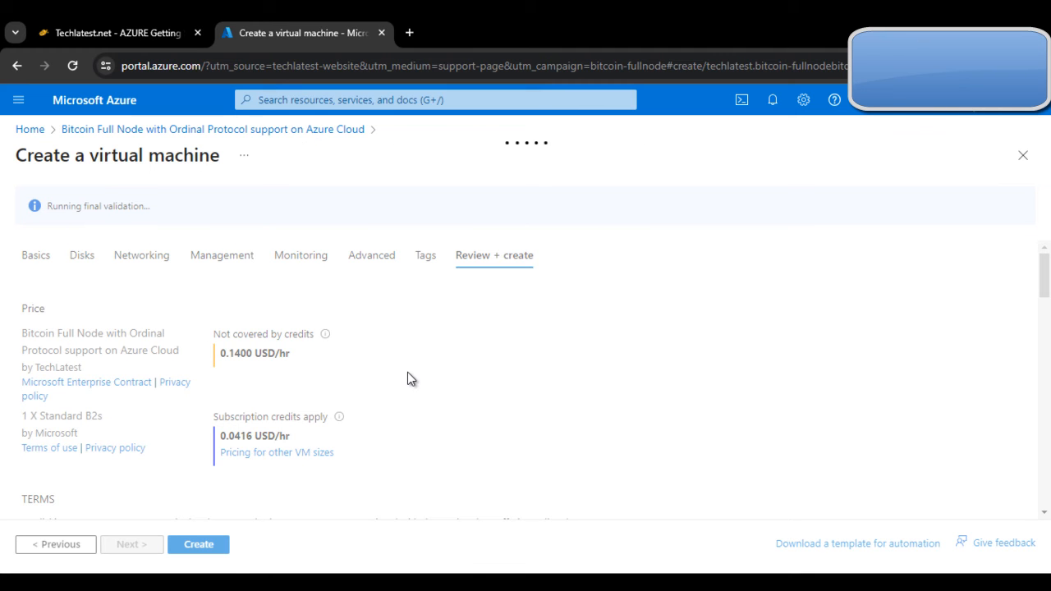
Step: Read guide steps 4–5 while validation runs, then return to the passed Review + create page
{"action": "left_click", "coordinate": [104, 31]}
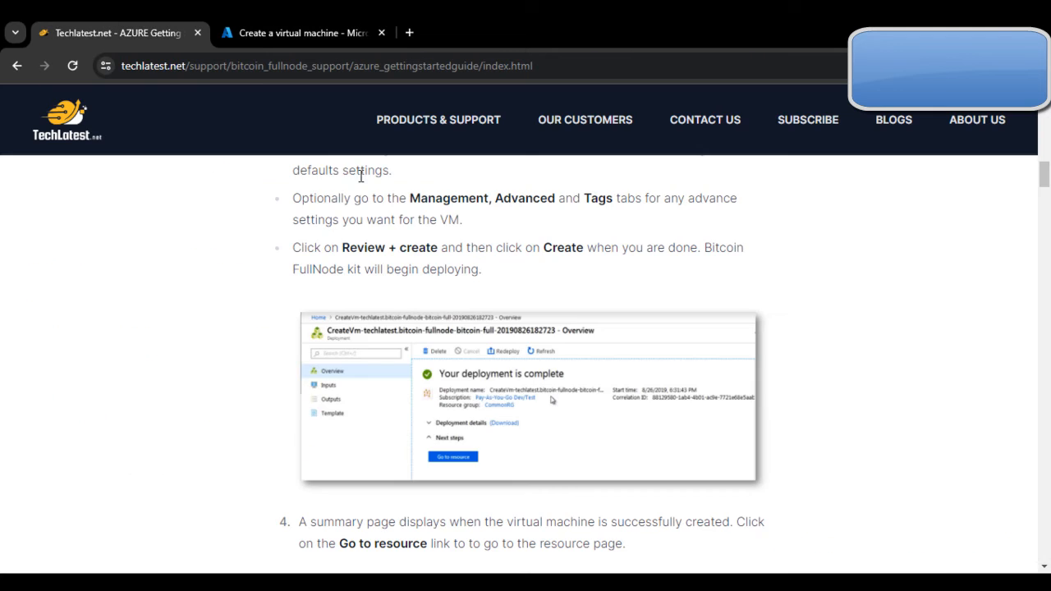
{"action": "scroll", "coordinate": [512, 312], "scroll_direction": "down", "scroll_amount": 1}
{"action": "scroll", "coordinate": [512, 312], "scroll_direction": "up", "scroll_amount": 1}
{"action": "scroll", "coordinate": [513, 345], "scroll_direction": "down", "scroll_amount": 2}
{"action": "scroll", "coordinate": [417, 347], "scroll_direction": "up", "scroll_amount": 2}
{"action": "left_click", "coordinate": [333, 24]}
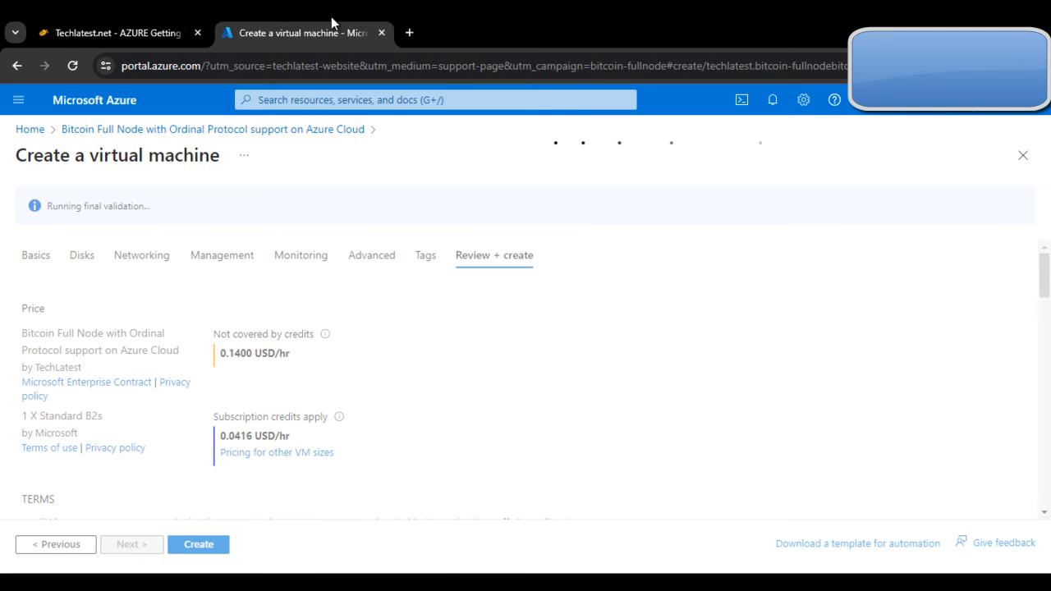
{"action": "left_click", "coordinate": [130, 18]}
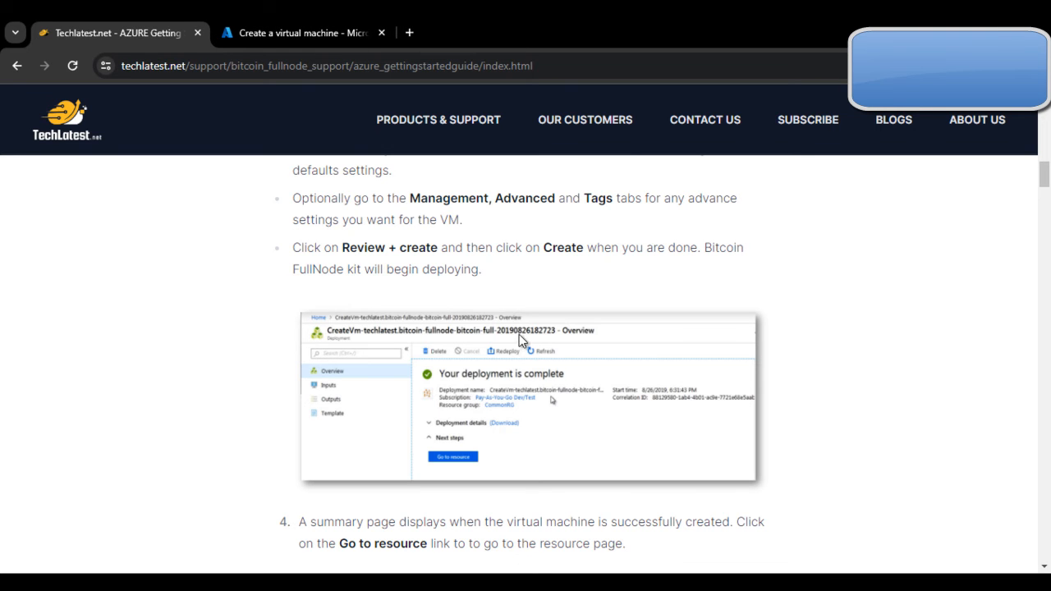
{"action": "scroll", "coordinate": [458, 332], "scroll_direction": "down", "scroll_amount": 3}
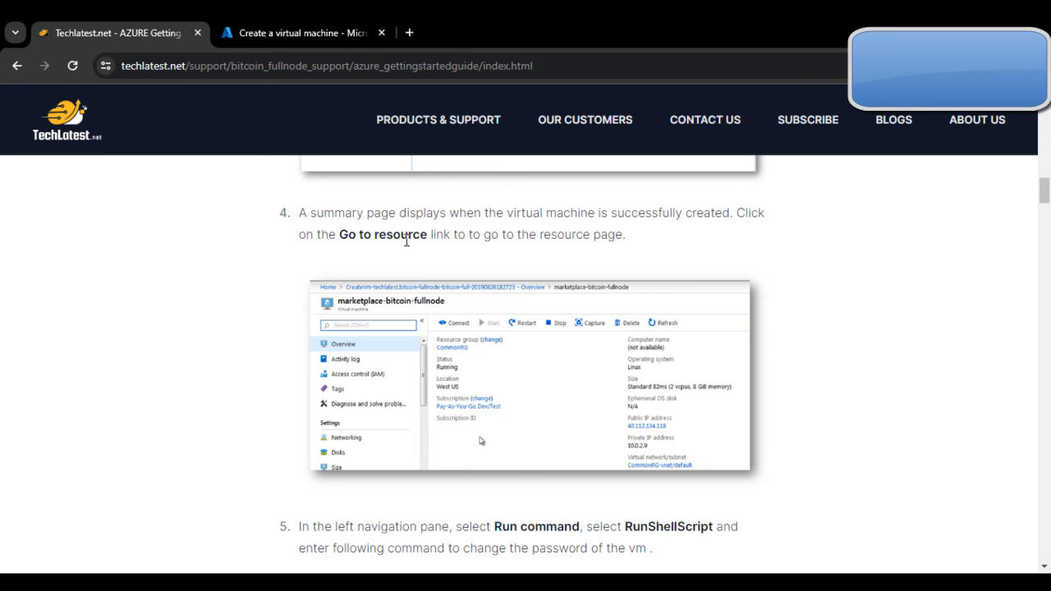
{"action": "scroll", "coordinate": [496, 338], "scroll_direction": "down", "scroll_amount": 2}
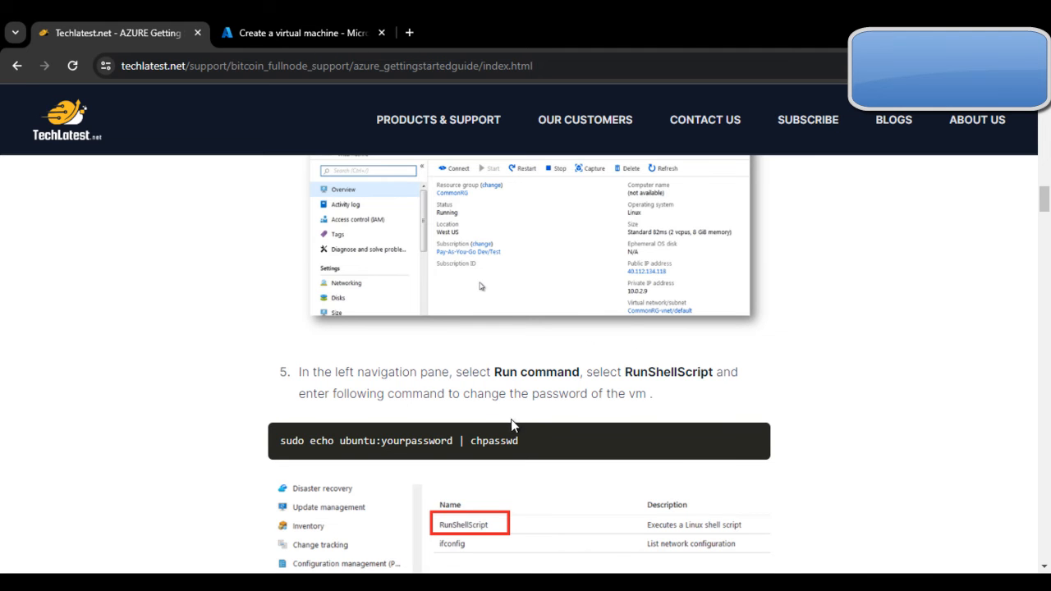
{"action": "scroll", "coordinate": [534, 440], "scroll_direction": "up", "scroll_amount": 2}
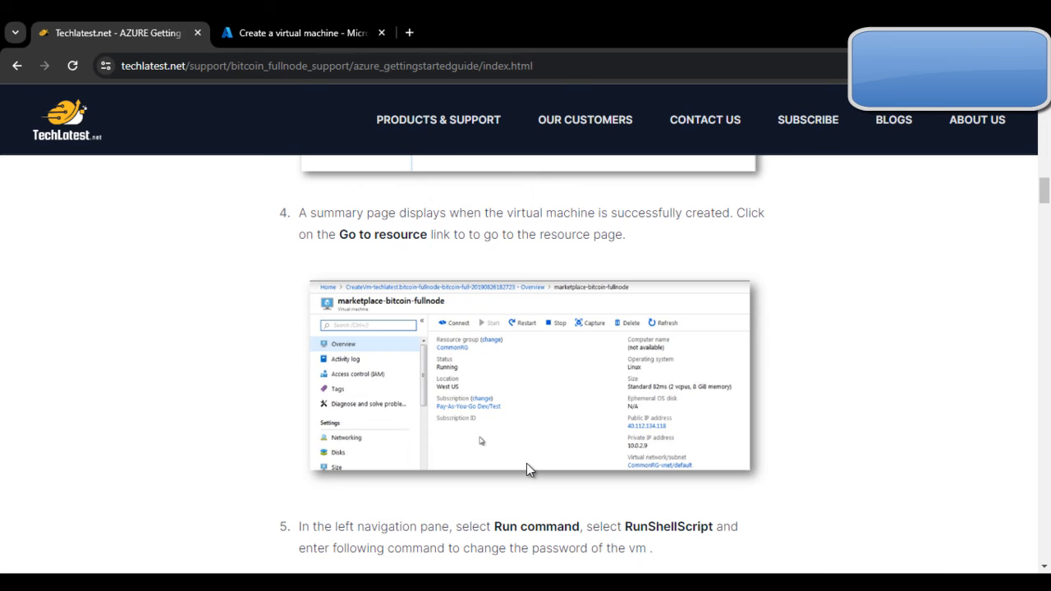
{"action": "left_click", "coordinate": [330, 25]}
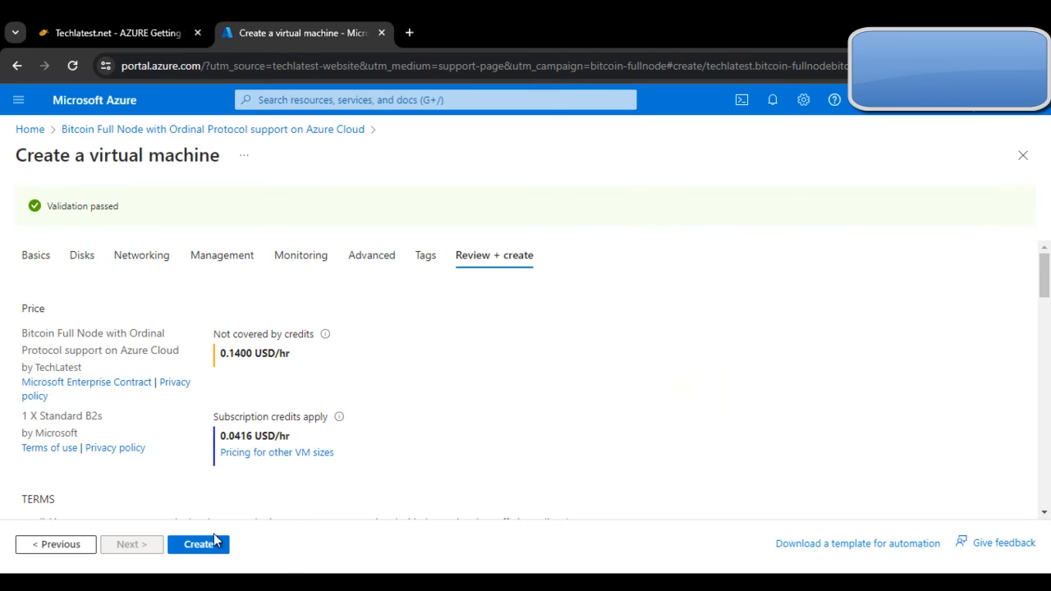
Step: Submit the VM deployment, check the guide's step 4, then return to the deployment progress
{"action": "left_click", "coordinate": [212, 544]}
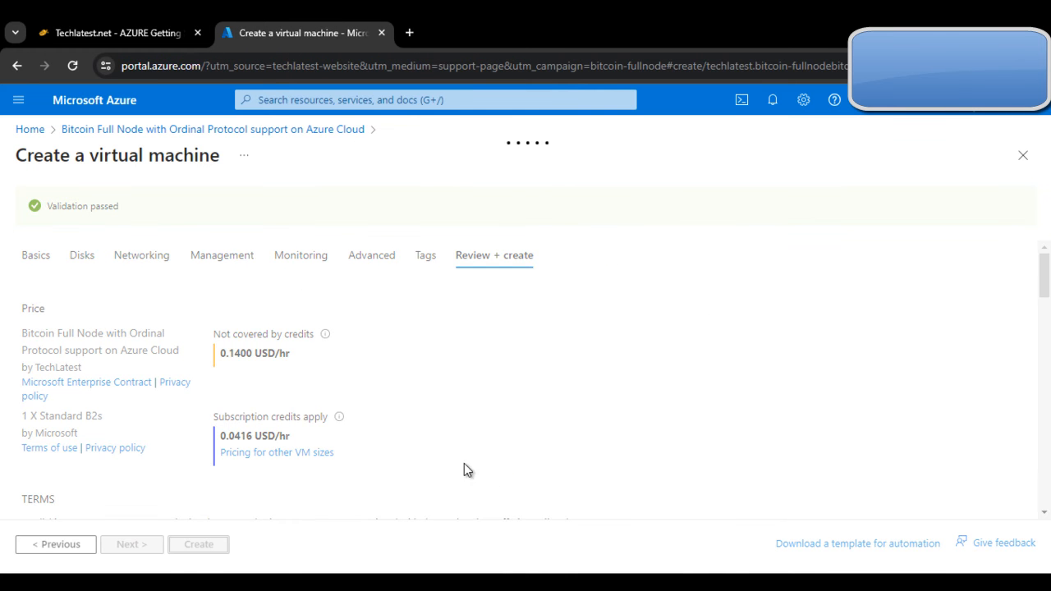
{"action": "left_click", "coordinate": [90, 25]}
{"action": "scroll", "coordinate": [548, 369], "scroll_direction": "up", "scroll_amount": 1}
{"action": "scroll", "coordinate": [548, 370], "scroll_direction": "down", "scroll_amount": 5}
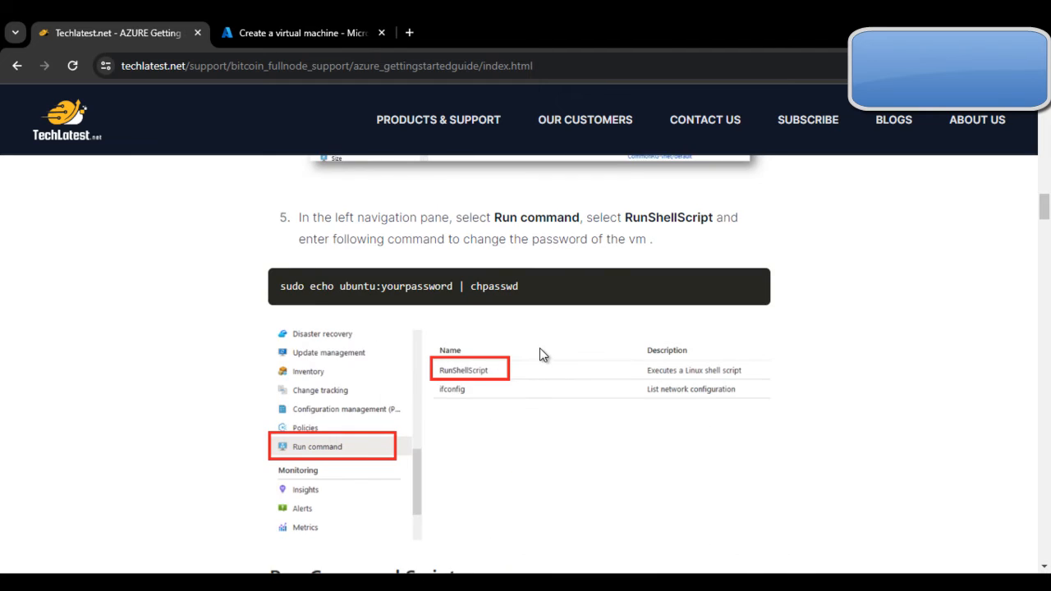
{"action": "scroll", "coordinate": [466, 250], "scroll_direction": "up", "scroll_amount": 4}
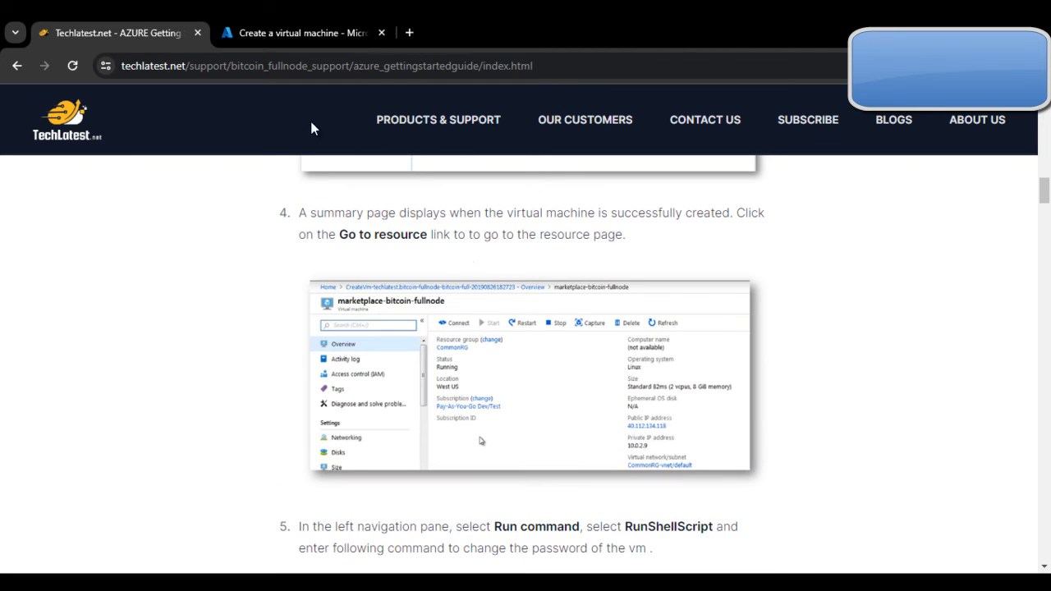
{"action": "left_click", "coordinate": [277, 27]}
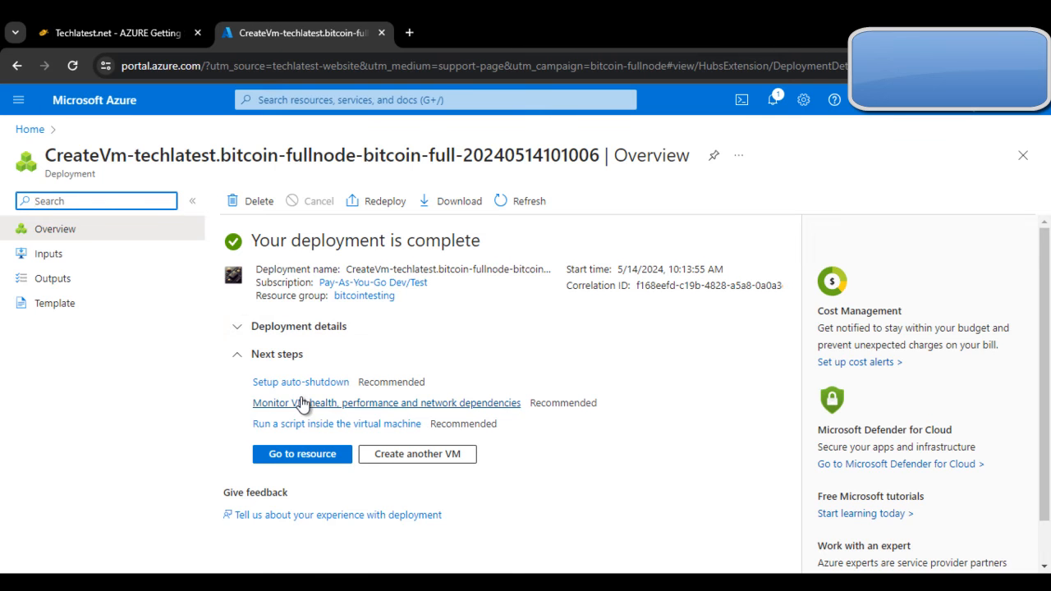
Step: Go from the completed deployment to the bitcoinazure virtual machine's resource page
{"action": "left_click", "coordinate": [302, 454]}
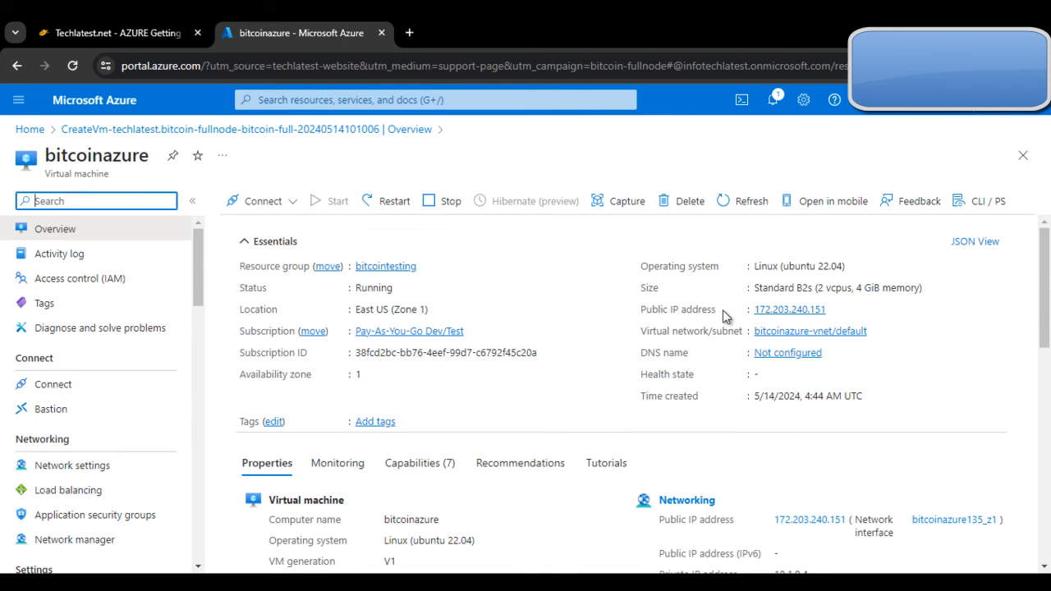
Step: Review the bitcoinazure overview and public IP 172.203.240.151, then find the guide's step 5
{"action": "scroll", "coordinate": [698, 435], "scroll_direction": "down", "scroll_amount": 2}
{"action": "scroll", "coordinate": [726, 435], "scroll_direction": "up", "scroll_amount": 2}
{"action": "scroll", "coordinate": [563, 454], "scroll_direction": "down", "scroll_amount": 5}
{"action": "scroll", "coordinate": [673, 459], "scroll_direction": "up", "scroll_amount": 5}
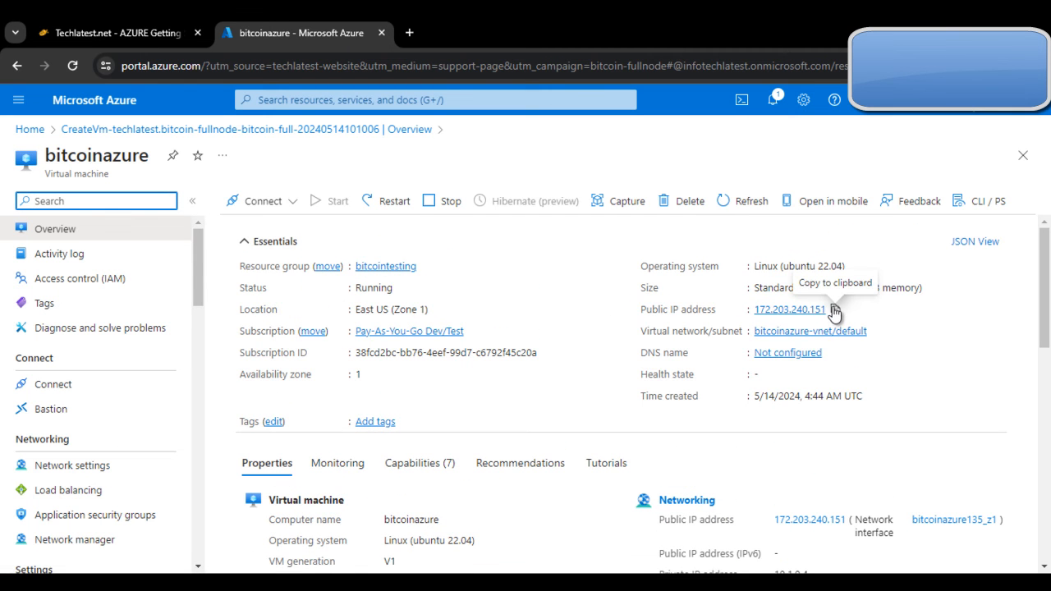
{"action": "left_click", "coordinate": [112, 25]}
{"action": "scroll", "coordinate": [509, 370], "scroll_direction": "down", "scroll_amount": 3}
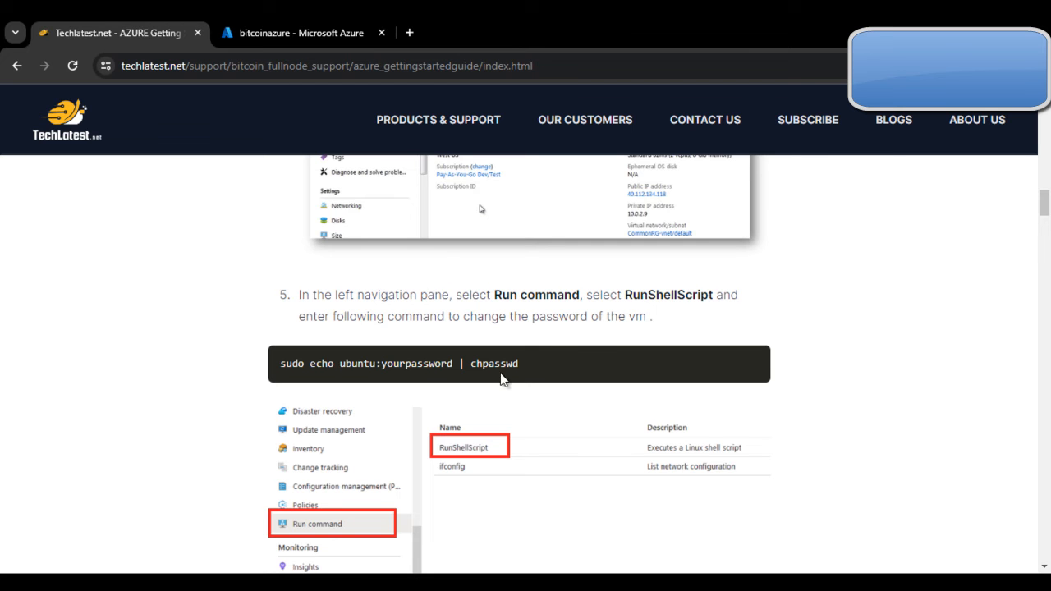
Step: Copy the guide's chpasswd command and open Run command > RunShellScript for bitcoinazure
{"action": "triple_click", "coordinate": [447, 363]}
{"action": "key", "text": "ctrl+c"}
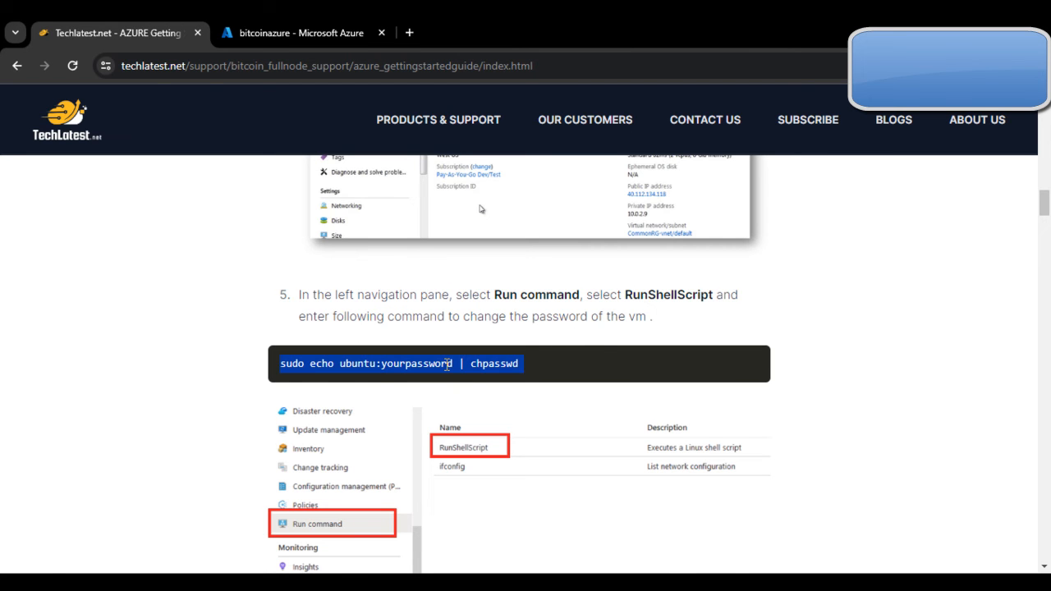
{"action": "left_click", "coordinate": [298, 33]}
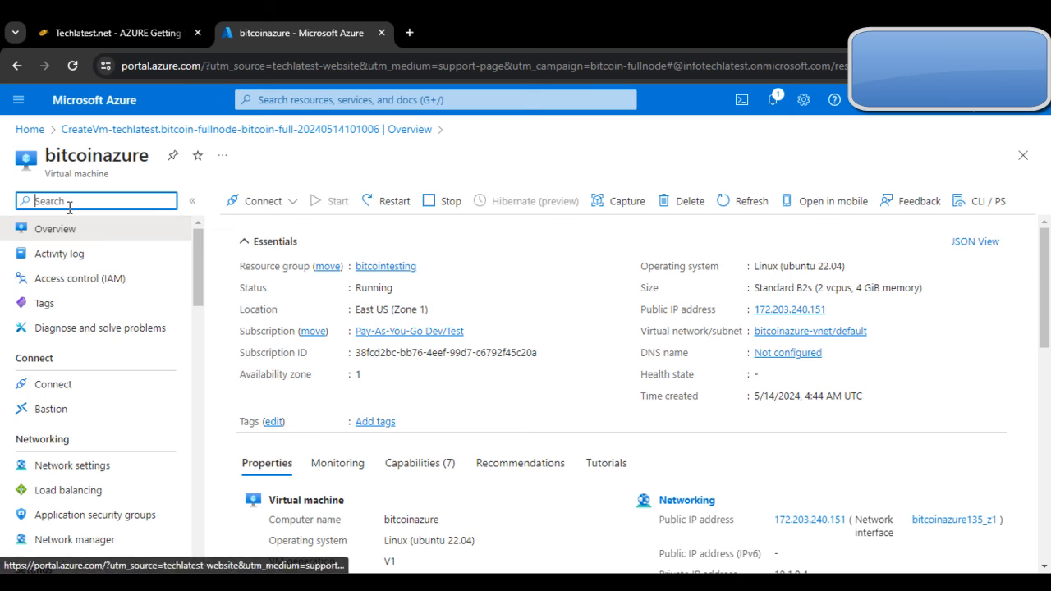
{"action": "type", "text": "Run"}
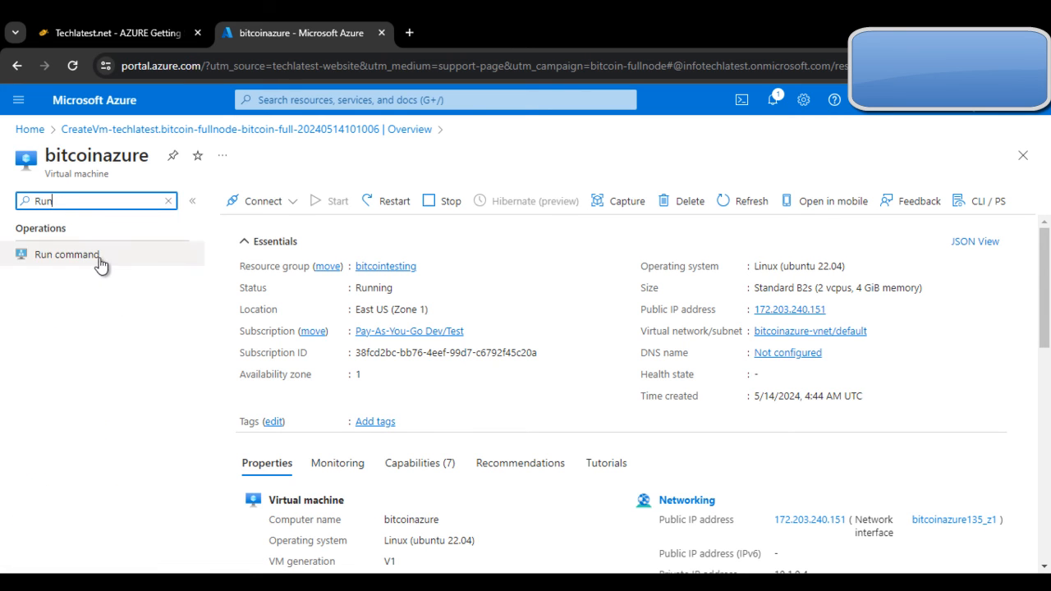
{"action": "left_click", "coordinate": [100, 261]}
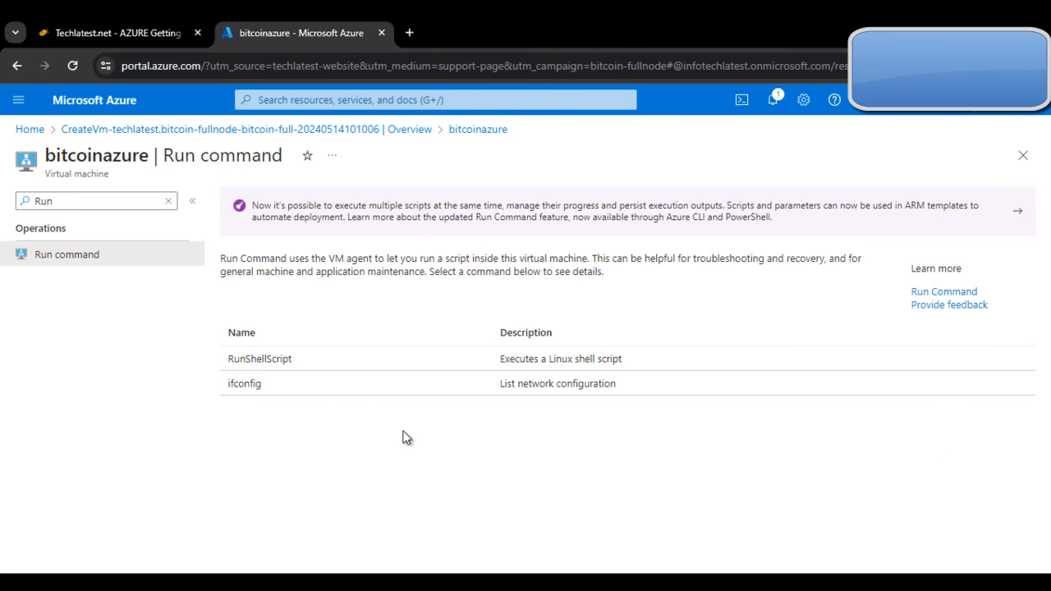
{"action": "left_click", "coordinate": [294, 363]}
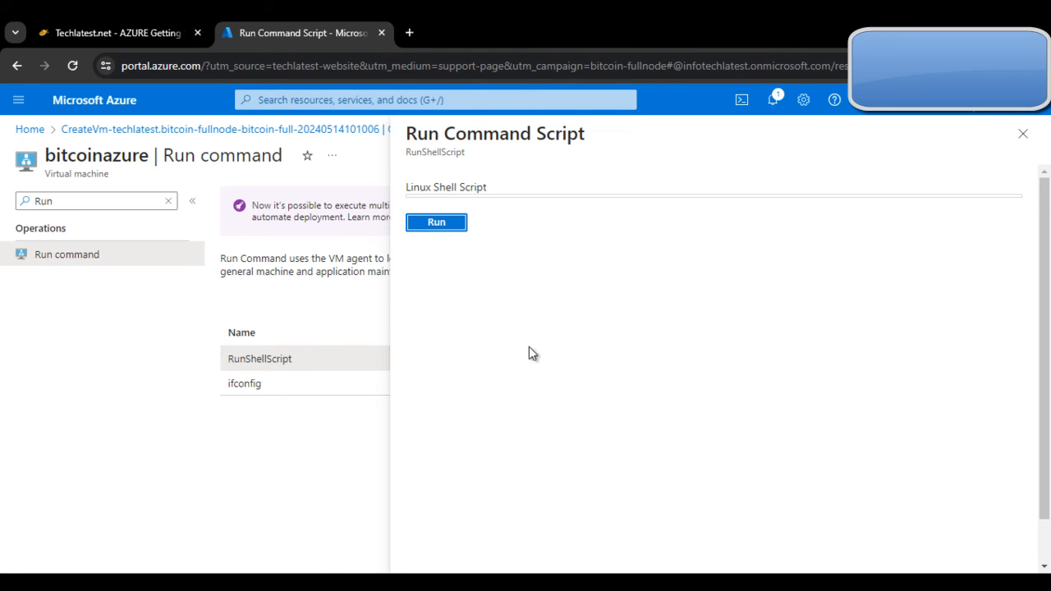
Step: Paste the chpasswd command into the script and replace yourpassword with a new password
{"action": "left_click", "coordinate": [533, 215]}
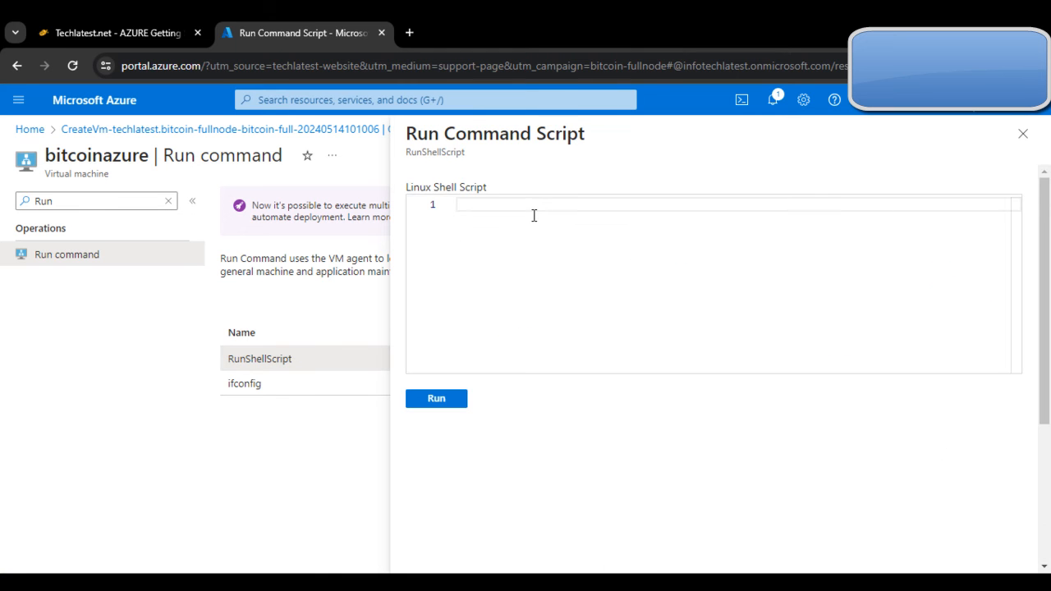
{"action": "key", "text": "ctrl+v"}
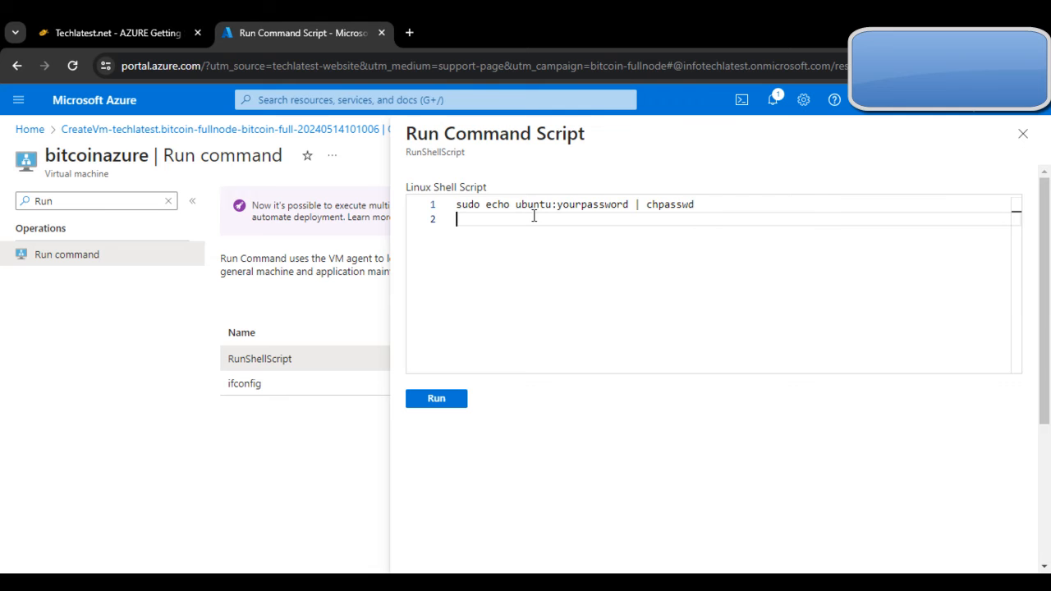
{"action": "double_click", "coordinate": [626, 205]}
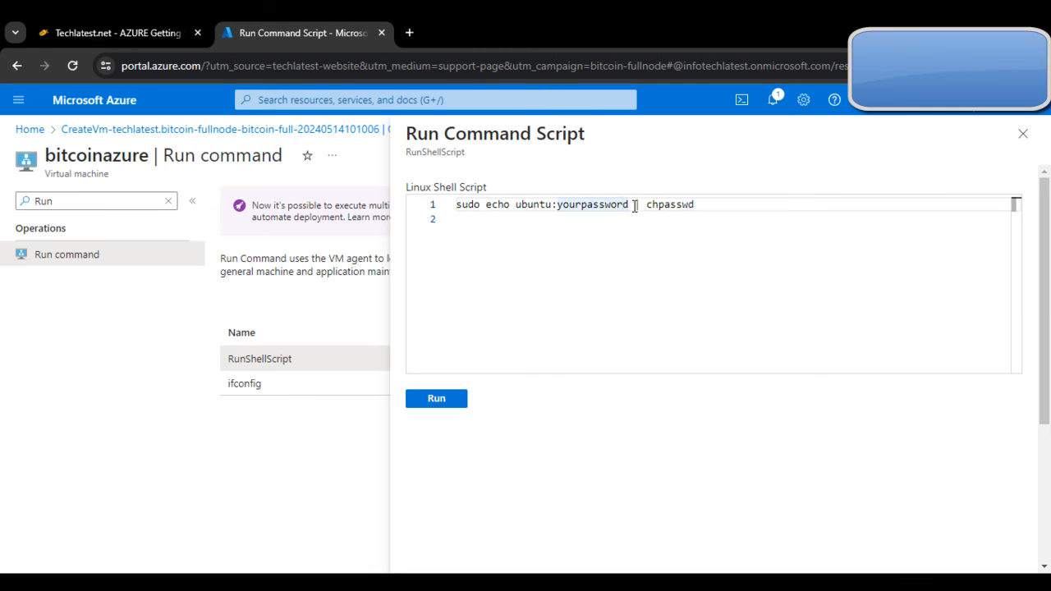
{"action": "key", "text": "BackSpace"}
{"action": "key", "text": "BackSpace"}
{"action": "key", "text": "BackSpace"}
{"action": "key", "text": "BackSpace"}
{"action": "key", "text": "BackSpace"}
{"action": "key", "text": "BackSpace"}
{"action": "key", "text": "BackSpace"}
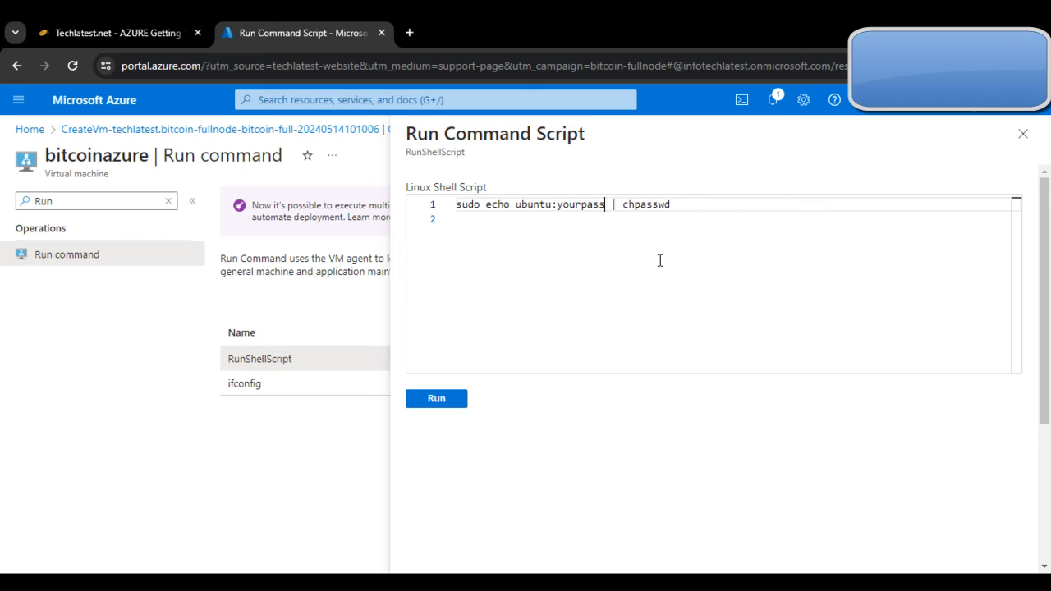
{"action": "key", "text": "BackSpace"}
{"action": "key", "text": "BackSpace"}
{"action": "key", "text": "BackSpace"}
{"action": "key", "text": "BackSpace"}
{"action": "key", "text": "BackSpace"}
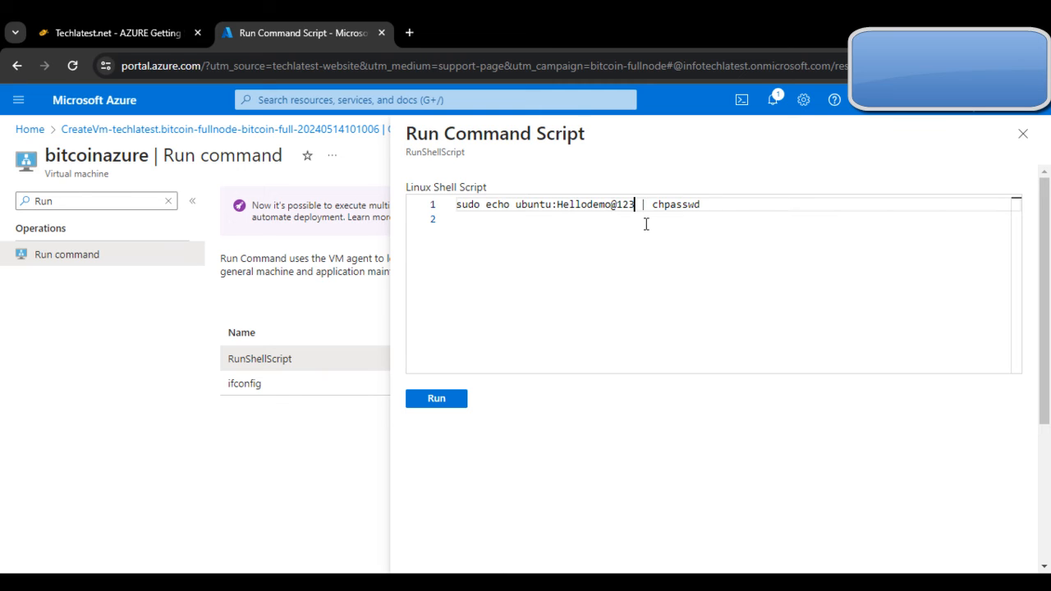
{"action": "key", "text": "Delete"}
{"action": "key", "text": "BackSpace"}
Step: Check the command against the setup guide and run the script on the VM
{"action": "left_click", "coordinate": [132, 21]}
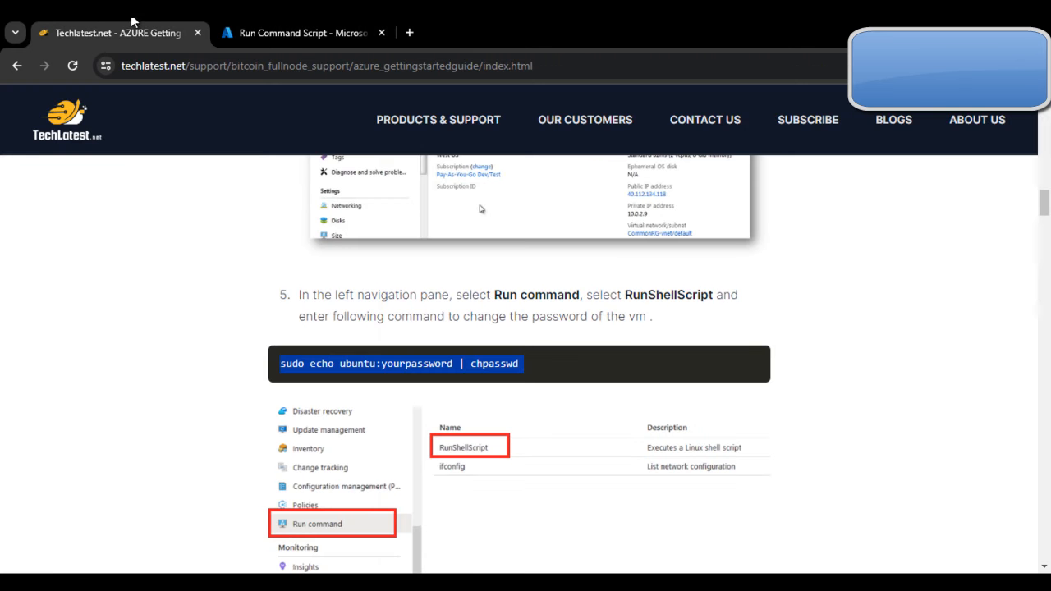
{"action": "left_click", "coordinate": [839, 428]}
{"action": "left_click", "coordinate": [302, 25]}
{"action": "left_click", "coordinate": [432, 398]}
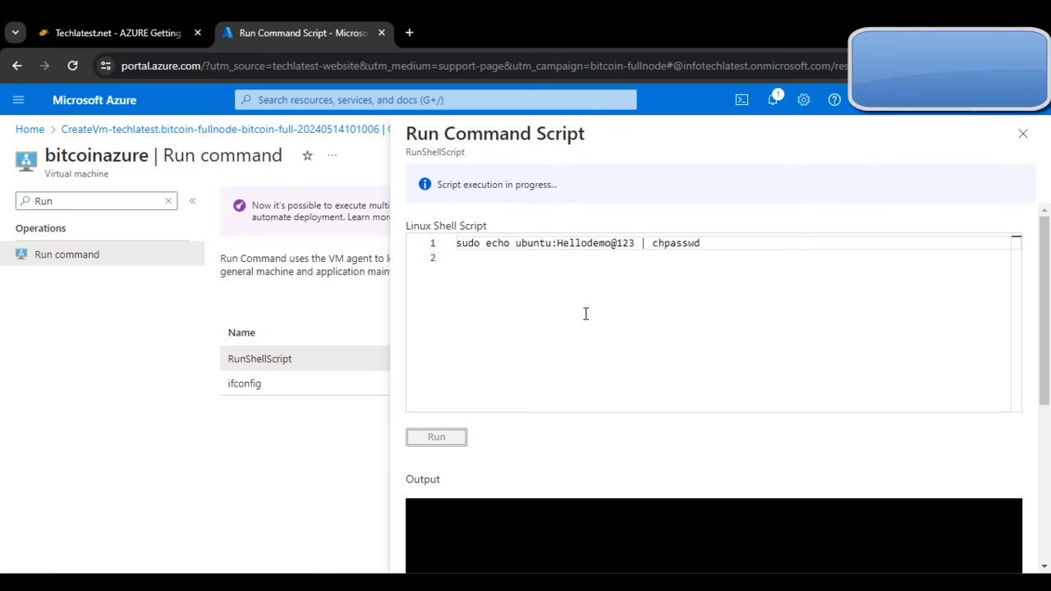
Step: Read through the guide's next steps after the password change
{"action": "left_click", "coordinate": [78, 31]}
{"action": "scroll", "coordinate": [509, 462], "scroll_direction": "down", "scroll_amount": 10}
{"action": "scroll", "coordinate": [497, 469], "scroll_direction": "down", "scroll_amount": 1}
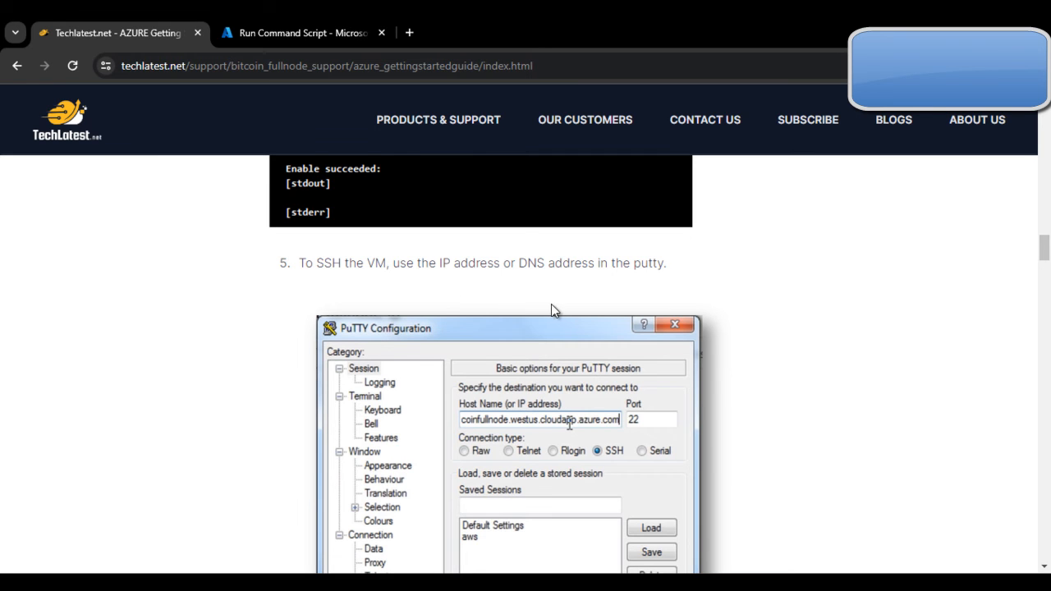
{"action": "scroll", "coordinate": [574, 298], "scroll_direction": "down", "scroll_amount": 3}
{"action": "scroll", "coordinate": [574, 297], "scroll_direction": "up", "scroll_amount": 5}
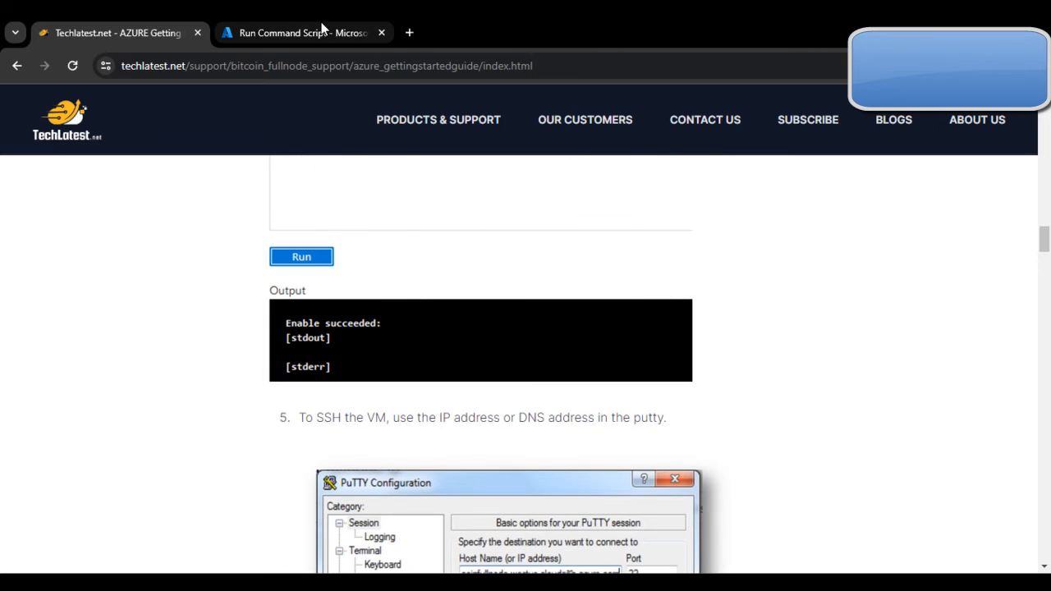
{"action": "mouse_move", "coordinate": [322, 29]}
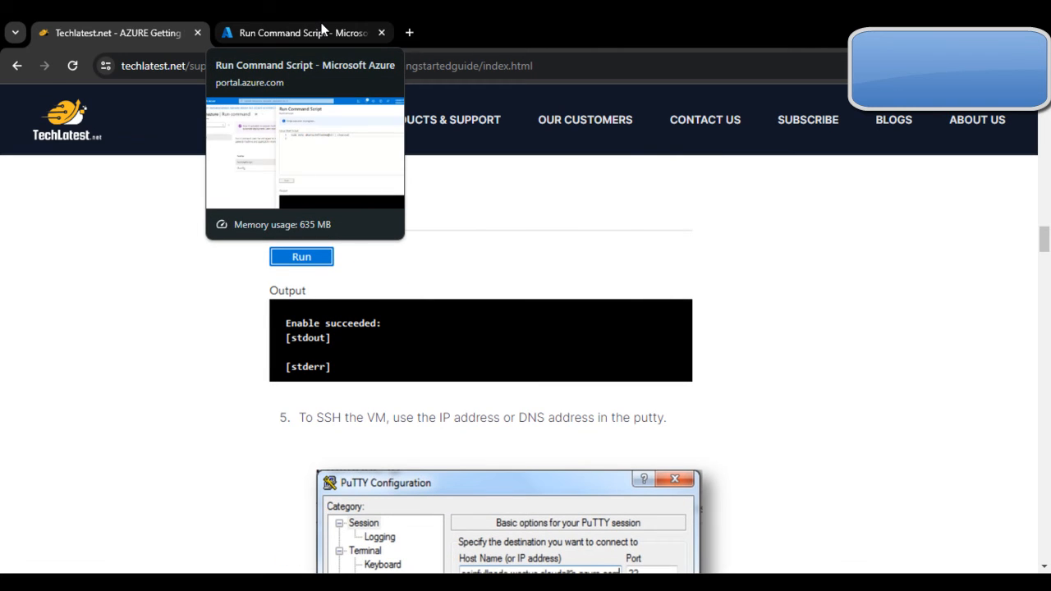
{"action": "scroll", "coordinate": [490, 257], "scroll_direction": "down", "scroll_amount": 4}
{"action": "scroll", "coordinate": [490, 257], "scroll_direction": "up", "scroll_amount": 3}
Step: Clear the menu search filter and open the bitcoinazure VM overview
{"action": "left_click", "coordinate": [299, 33]}
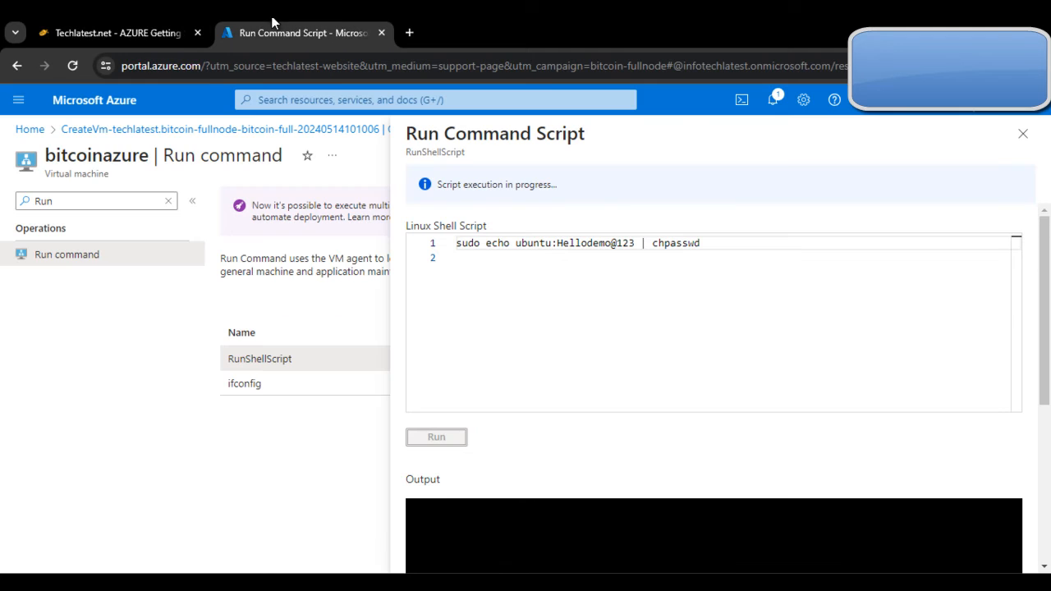
{"action": "left_click", "coordinate": [168, 201]}
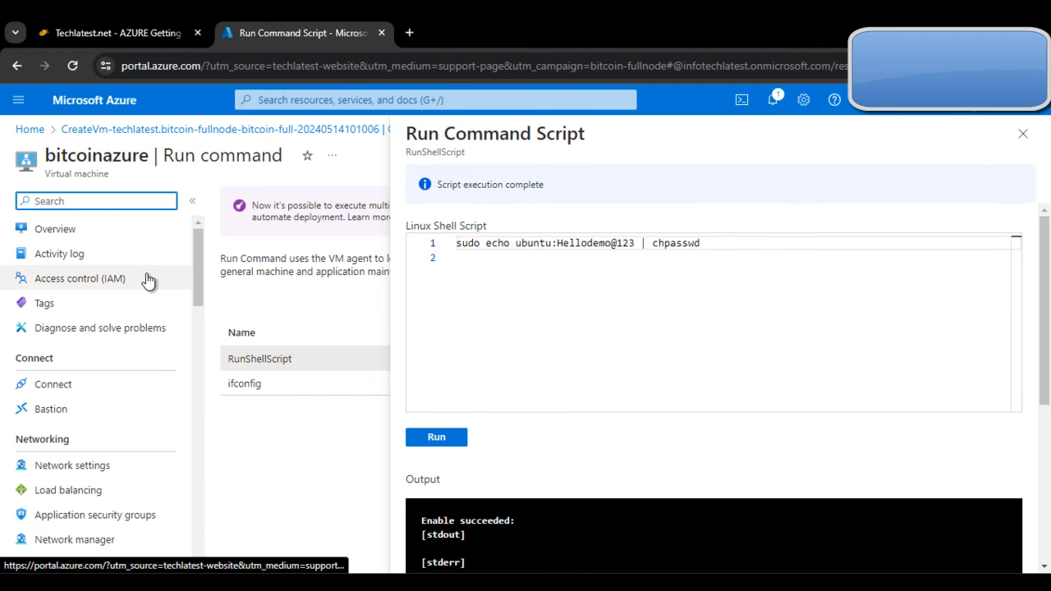
{"action": "left_click", "coordinate": [100, 231]}
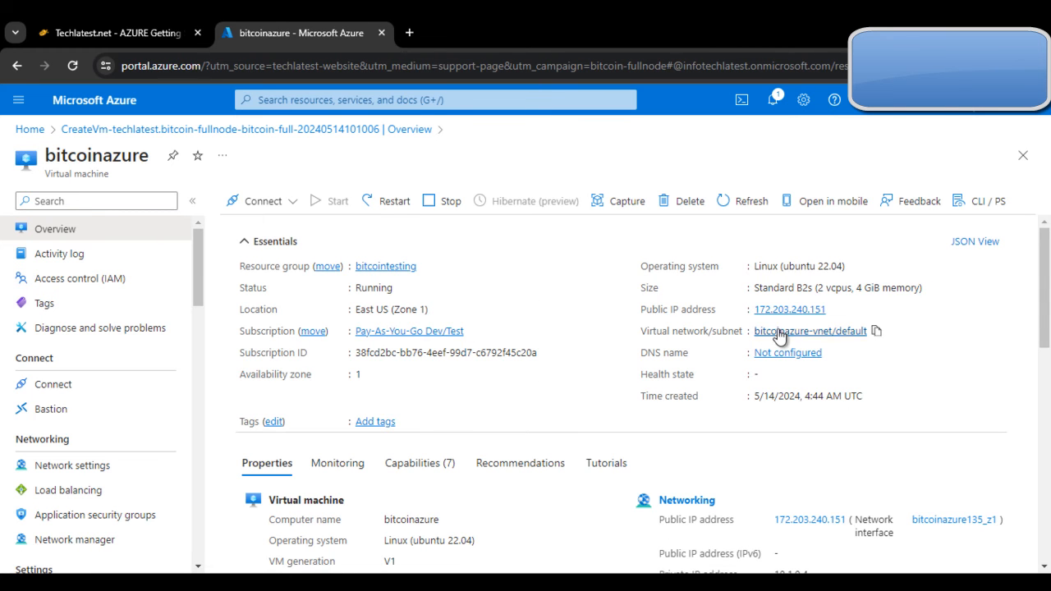
Step: Copy the VM's public IP and reopen an empty RunShellScript editor
{"action": "left_click", "coordinate": [834, 310]}
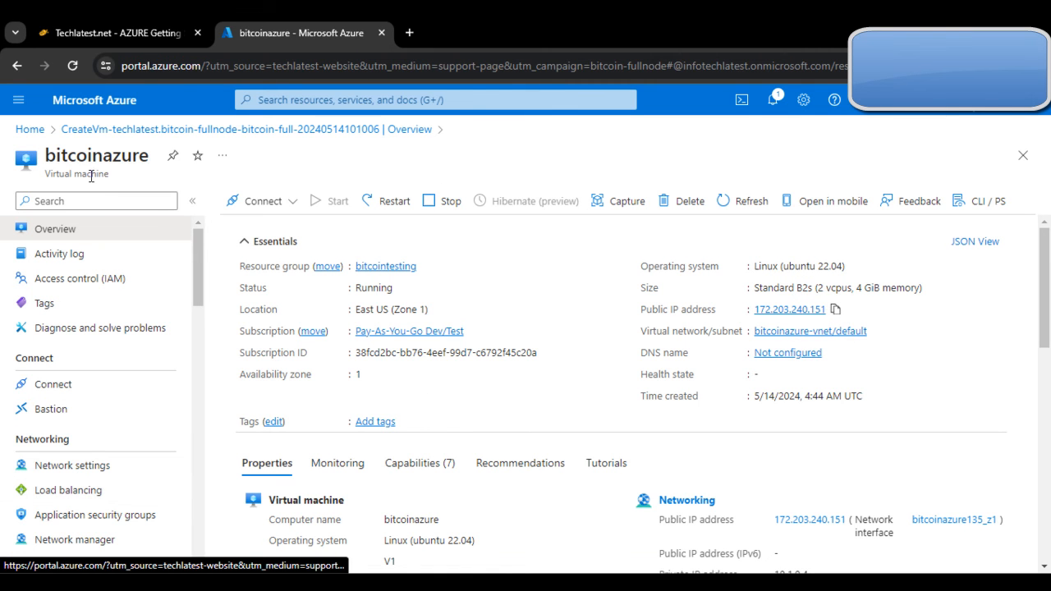
{"action": "left_click", "coordinate": [92, 201]}
{"action": "type", "text": "Run"}
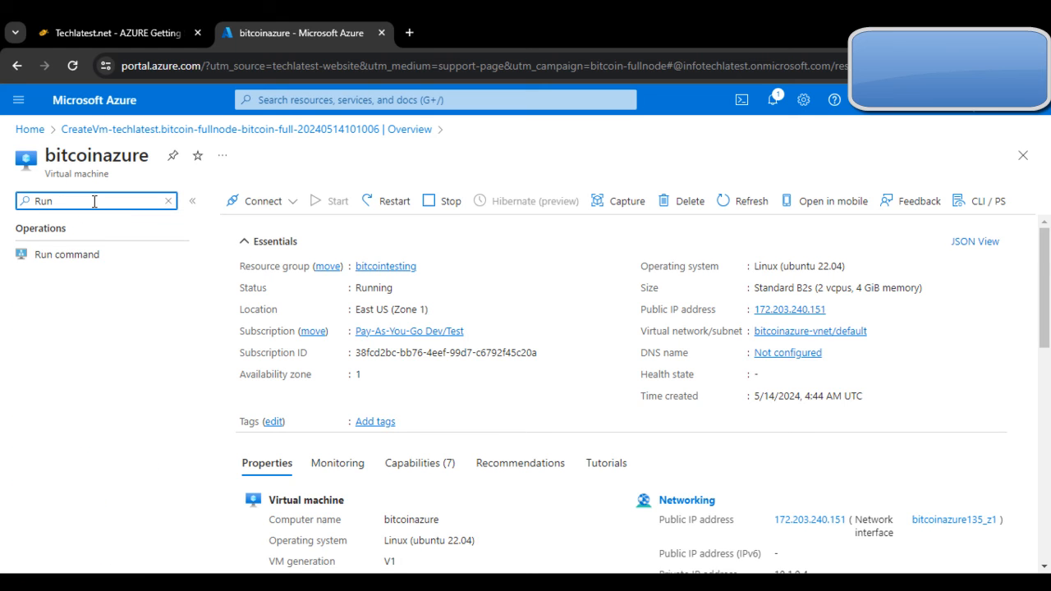
{"action": "left_click", "coordinate": [119, 257]}
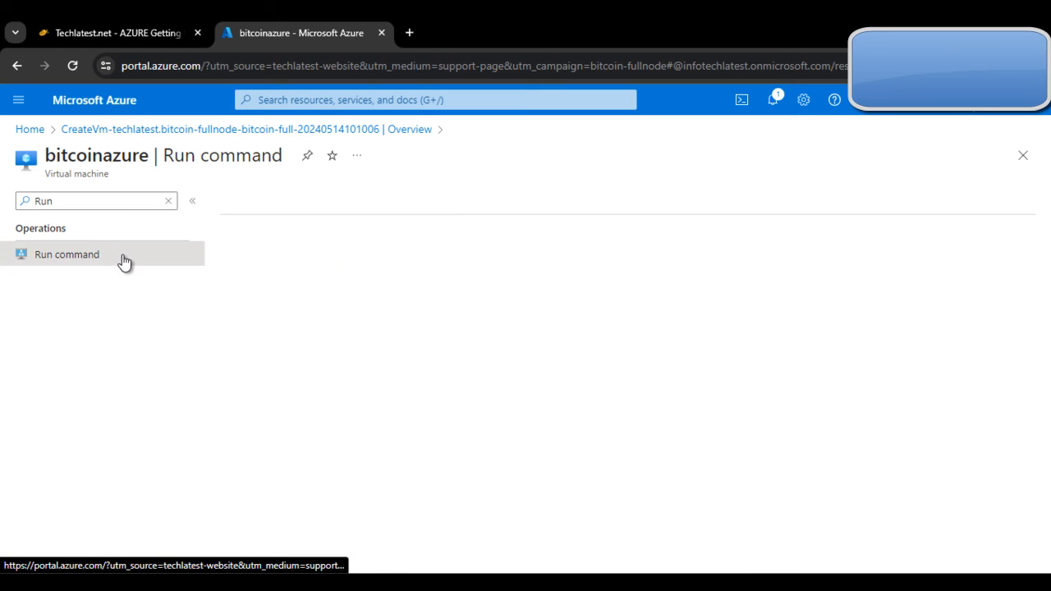
{"action": "left_click", "coordinate": [312, 365]}
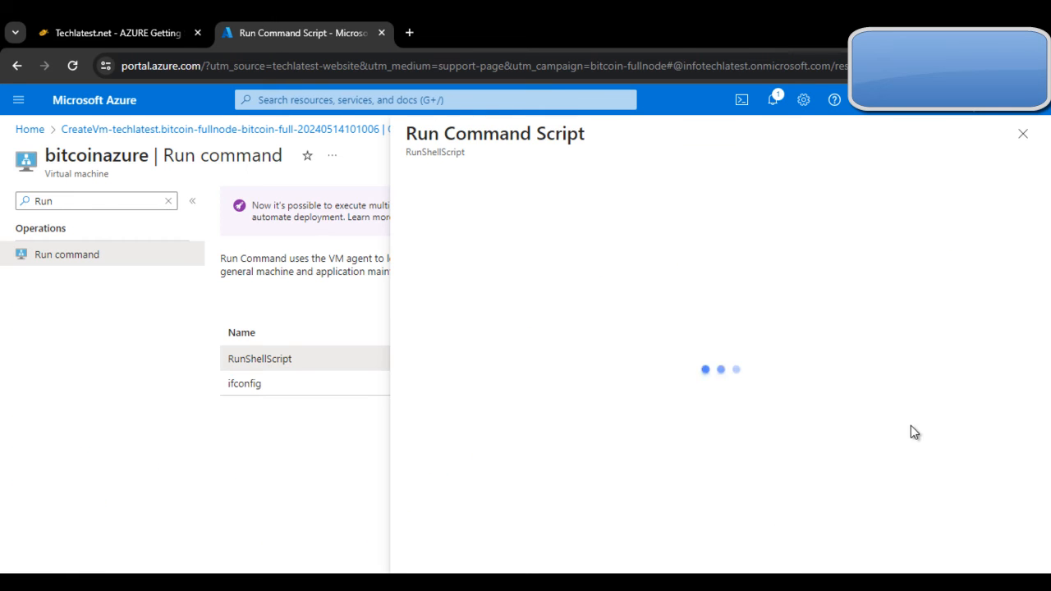
{"action": "left_click", "coordinate": [630, 321]}
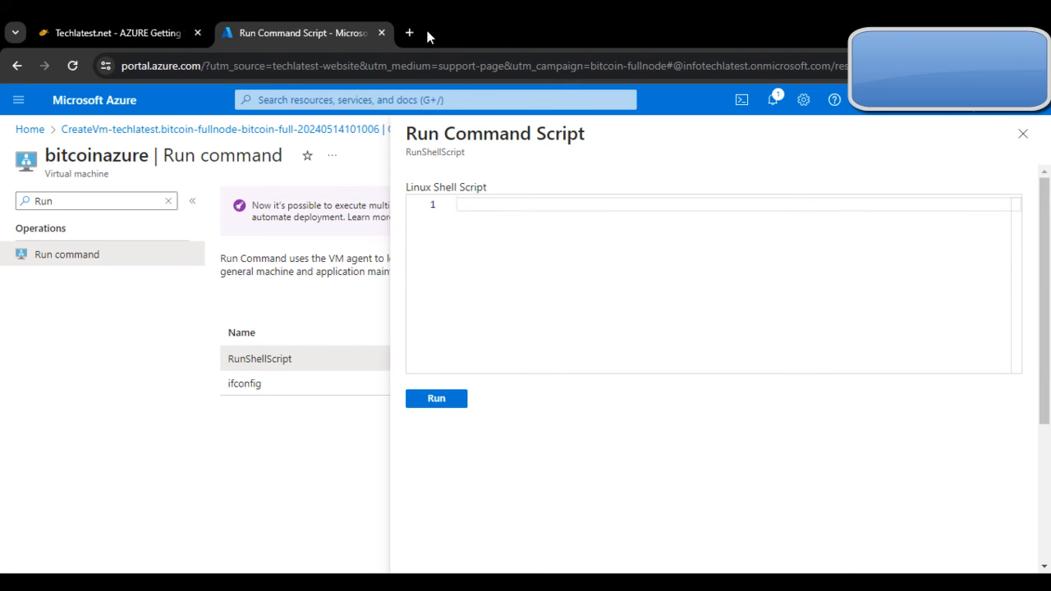
Step: Launch PuTTY and paste 172.203.240.151 as the host name
{"action": "key", "text": "super"}
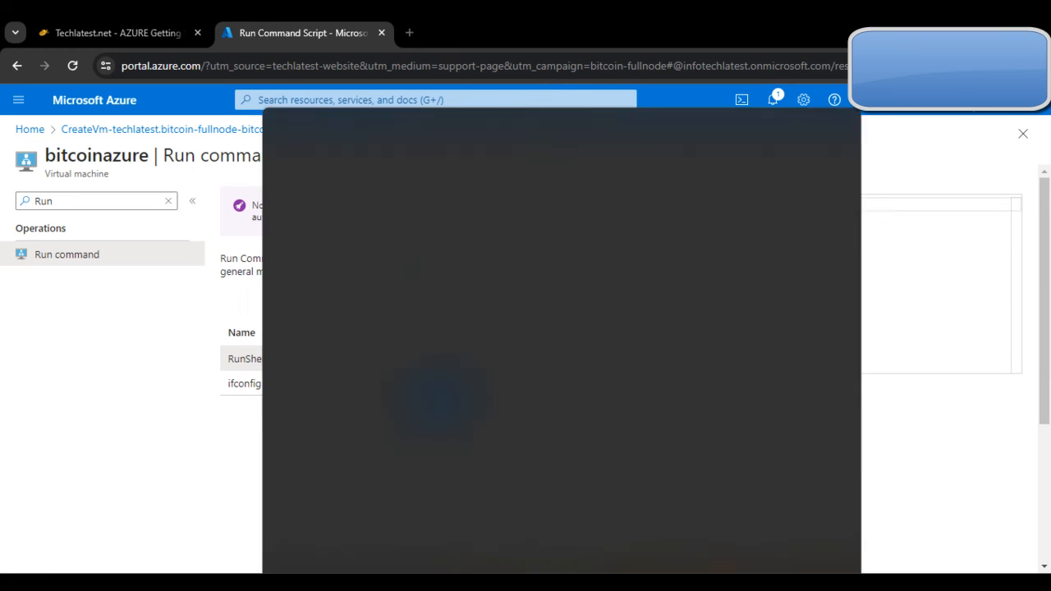
{"action": "type", "text": "Pu"}
{"action": "key", "text": "Return"}
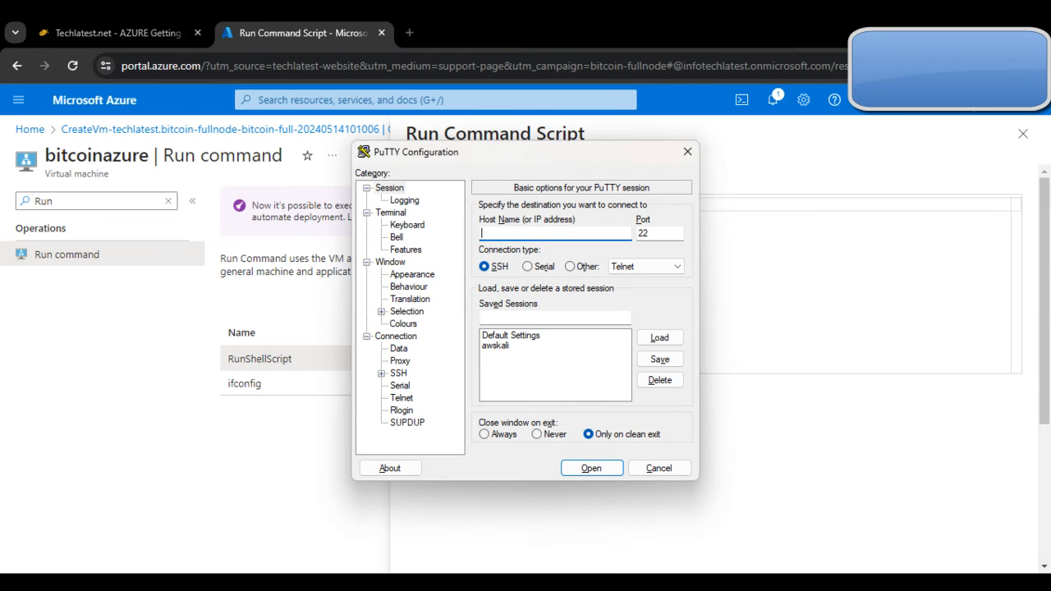
{"action": "key", "text": "ctrl+v"}
{"action": "left_click", "coordinate": [460, 537]}
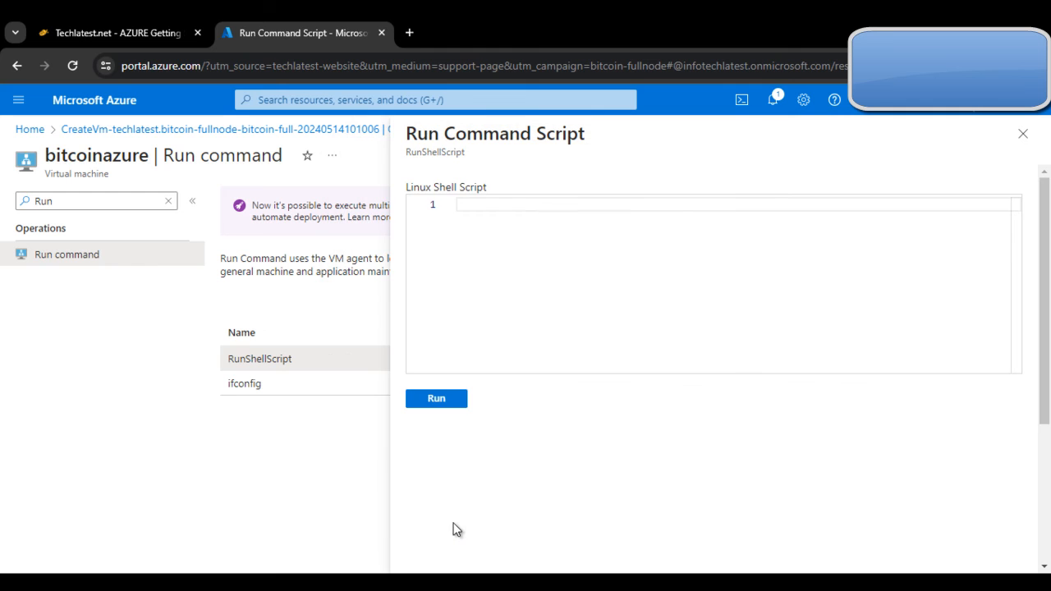
Step: Paste the guide's chpasswd command into the script, typing a new ubuntu password over yourpassword
{"action": "left_click", "coordinate": [60, 34]}
{"action": "scroll", "coordinate": [441, 344], "scroll_direction": "up", "scroll_amount": 4}
{"action": "scroll", "coordinate": [441, 344], "scroll_direction": "up", "scroll_amount": 10}
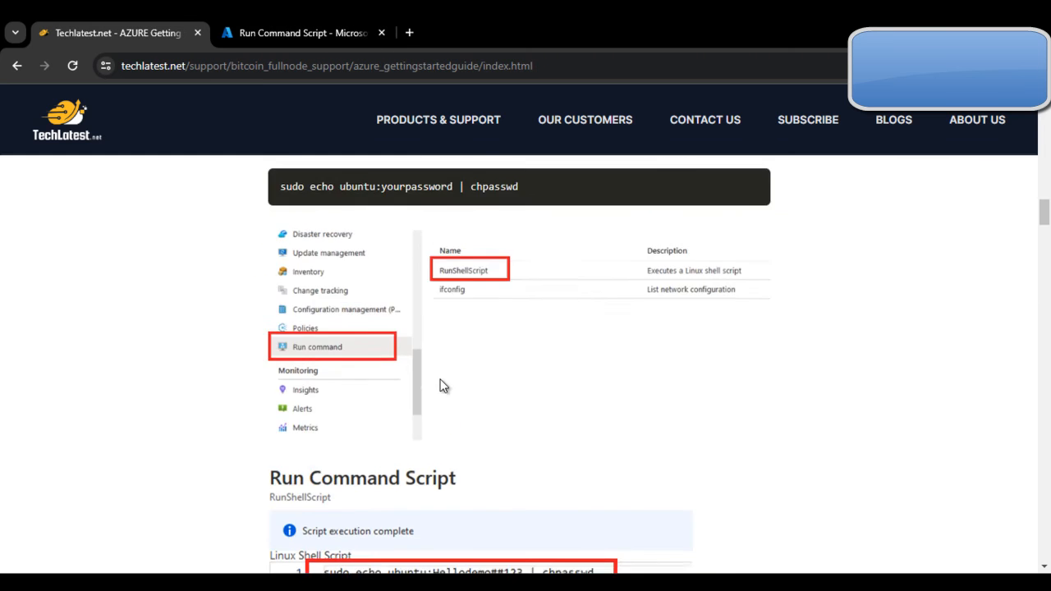
{"action": "scroll", "coordinate": [438, 410], "scroll_direction": "down", "scroll_amount": 5}
{"action": "triple_click", "coordinate": [407, 366]}
{"action": "left_click", "coordinate": [306, 28]}
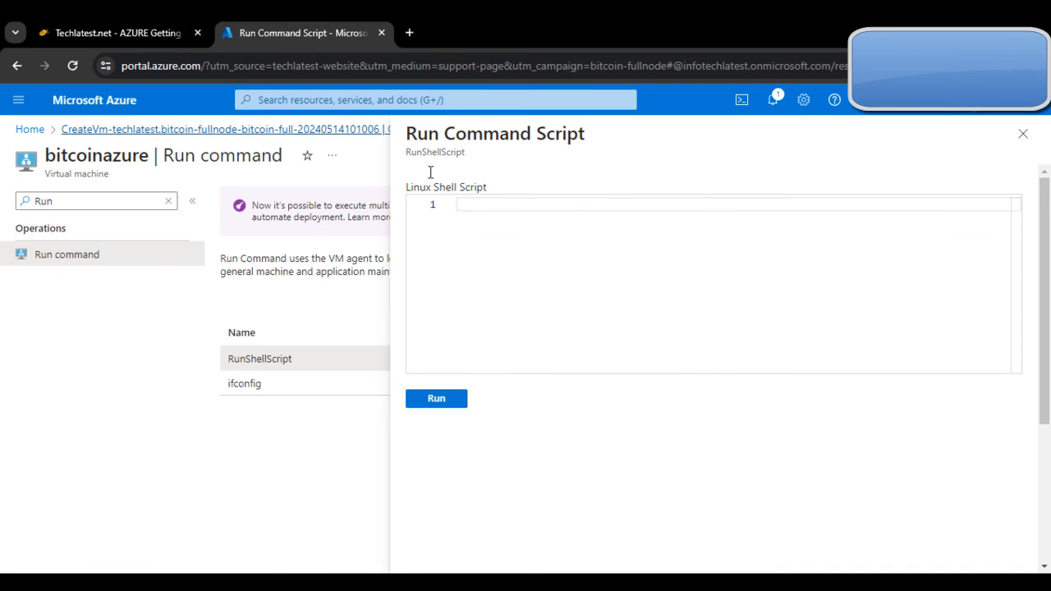
{"action": "left_click", "coordinate": [464, 211]}
{"action": "key", "text": "ctrl+v"}
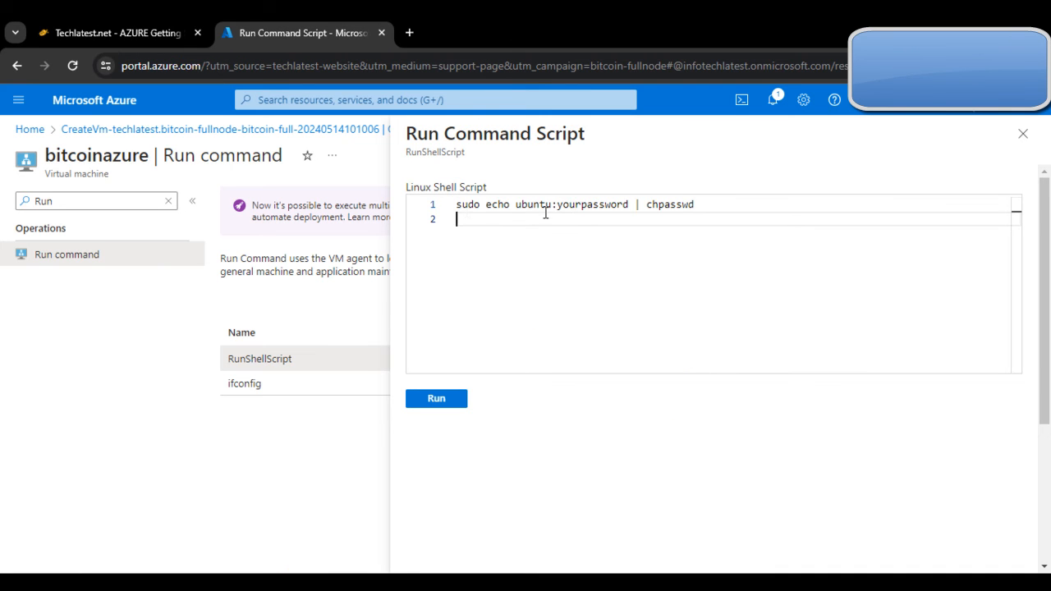
{"action": "double_click", "coordinate": [574, 205]}
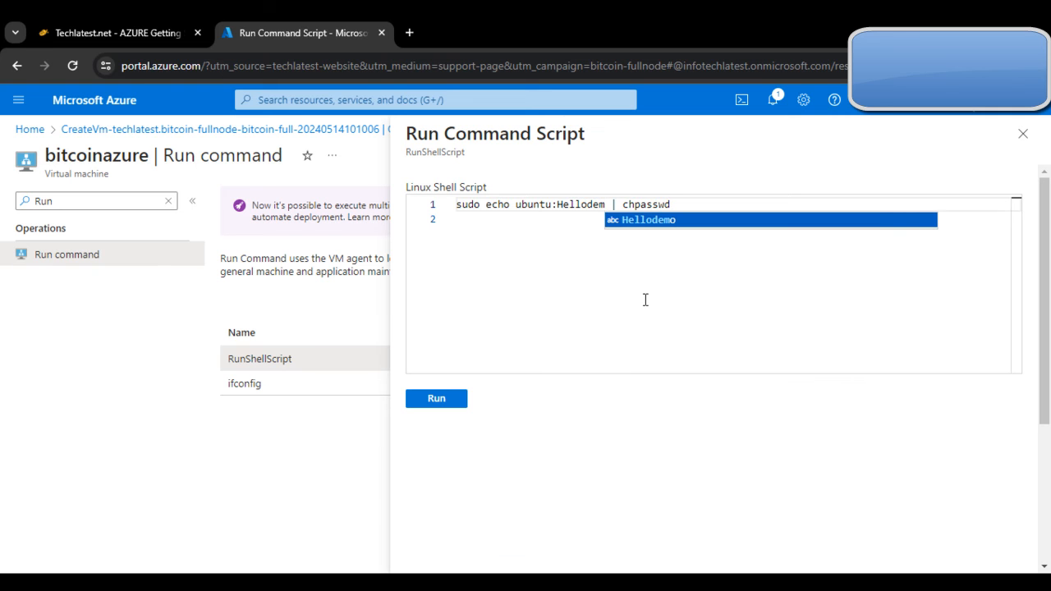
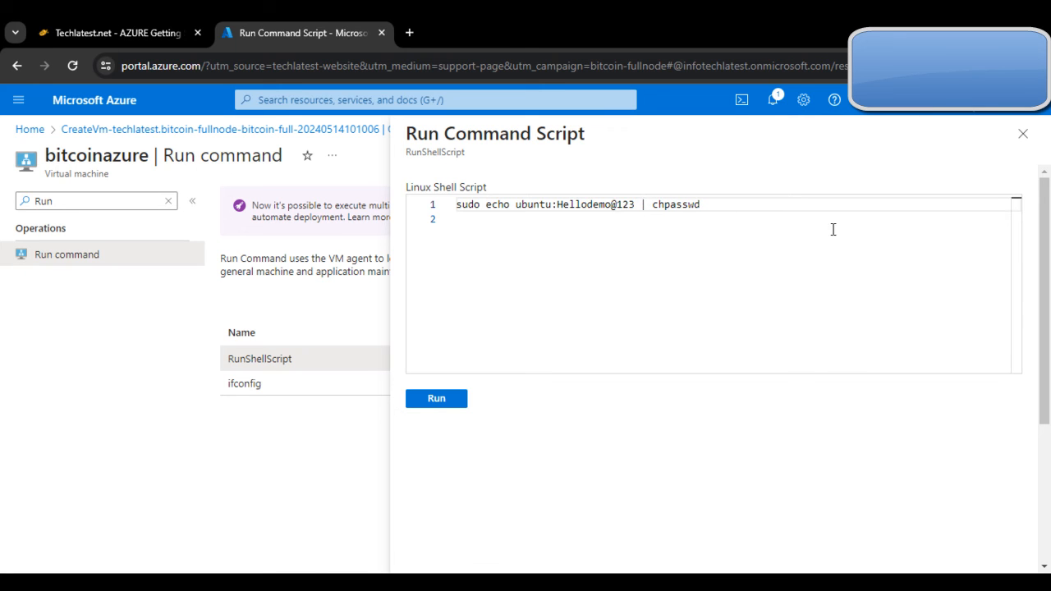
Step: Run the chpasswd script on the bitcoinazure VM, then return to the Techlatest setup guide
{"action": "left_click", "coordinate": [428, 402]}
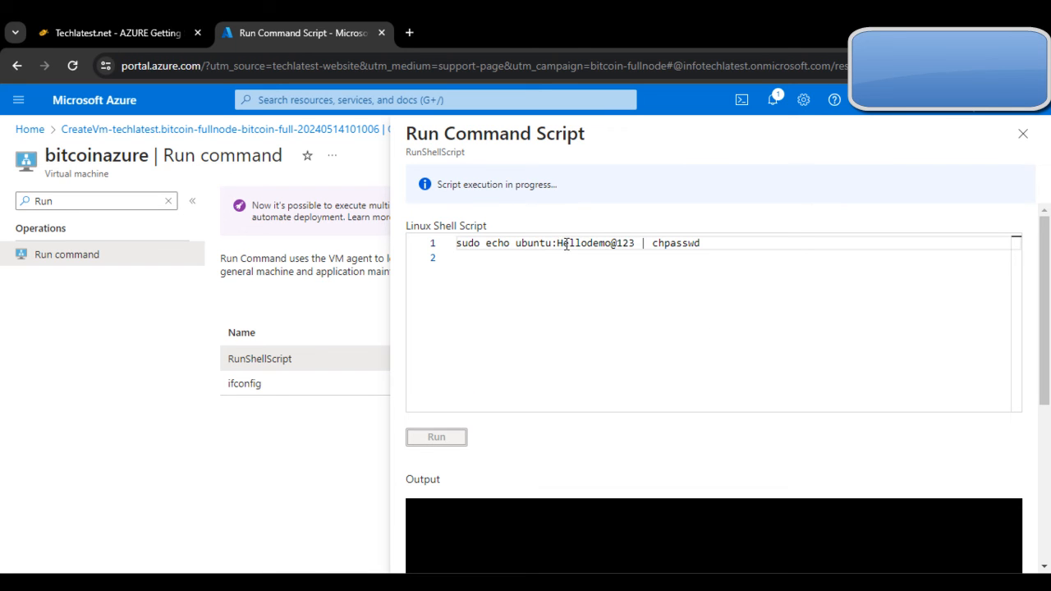
{"action": "left_click", "coordinate": [138, 26]}
Step: Open the PuTTY SSH session to 172.203.240.151 and accept the server's host key
{"action": "scroll", "coordinate": [238, 259], "scroll_direction": "down", "scroll_amount": 5}
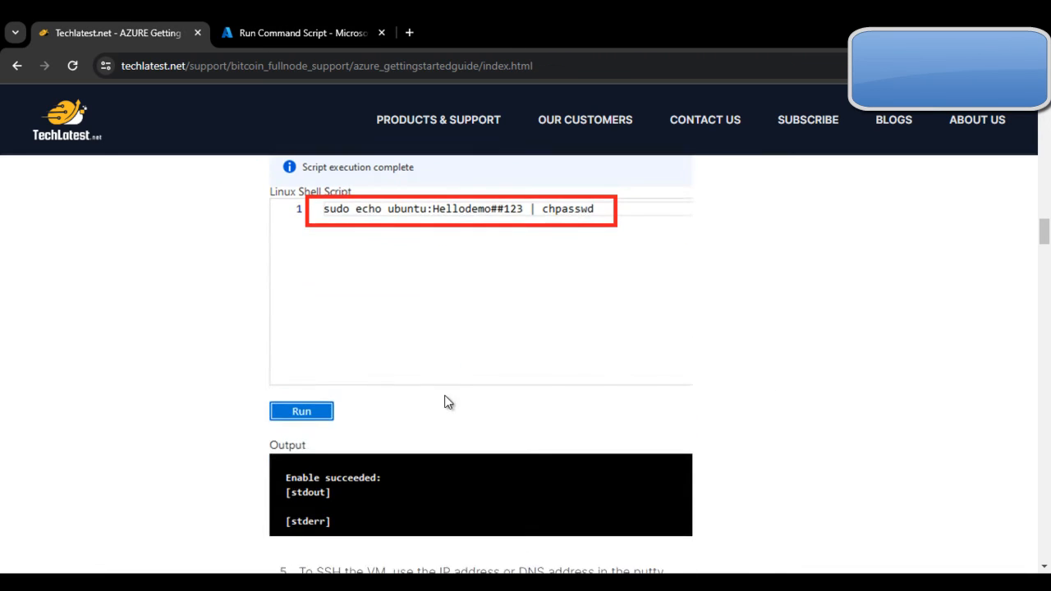
{"action": "scroll", "coordinate": [493, 441], "scroll_direction": "down", "scroll_amount": 8}
{"action": "scroll", "coordinate": [520, 390], "scroll_direction": "up", "scroll_amount": 3}
{"action": "scroll", "coordinate": [523, 396], "scroll_direction": "up", "scroll_amount": 2}
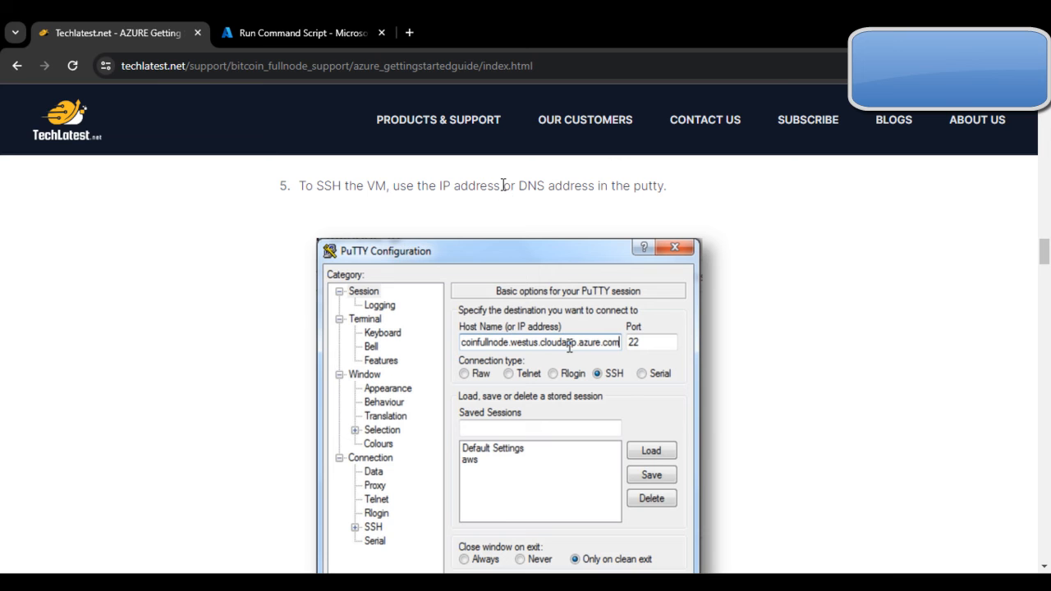
{"action": "scroll", "coordinate": [656, 232], "scroll_direction": "down", "scroll_amount": 5}
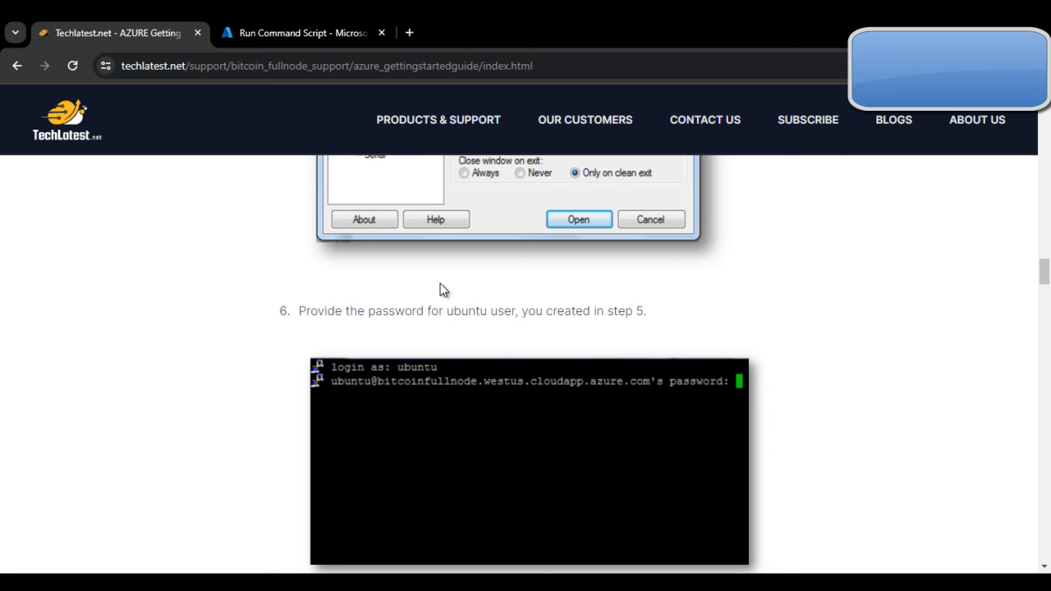
{"action": "key", "text": "alt+Tab"}
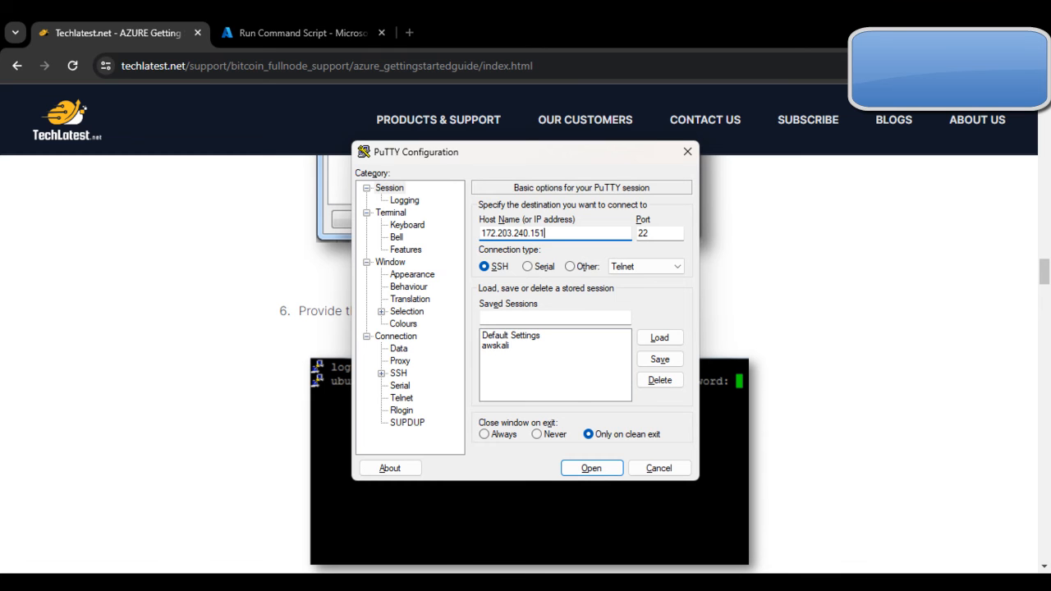
{"action": "left_click", "coordinate": [595, 466]}
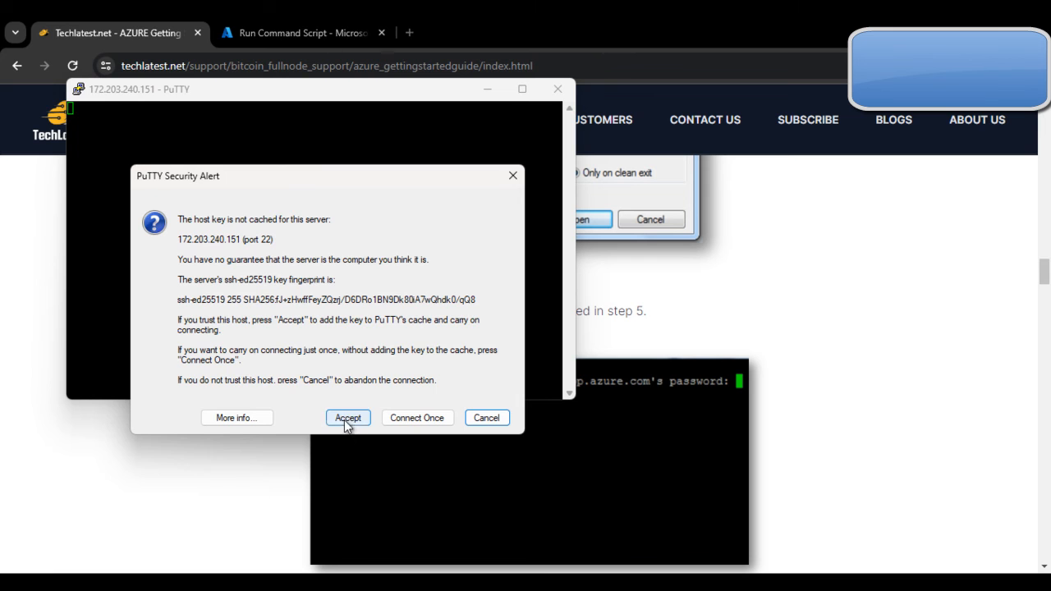
{"action": "left_click", "coordinate": [346, 421]}
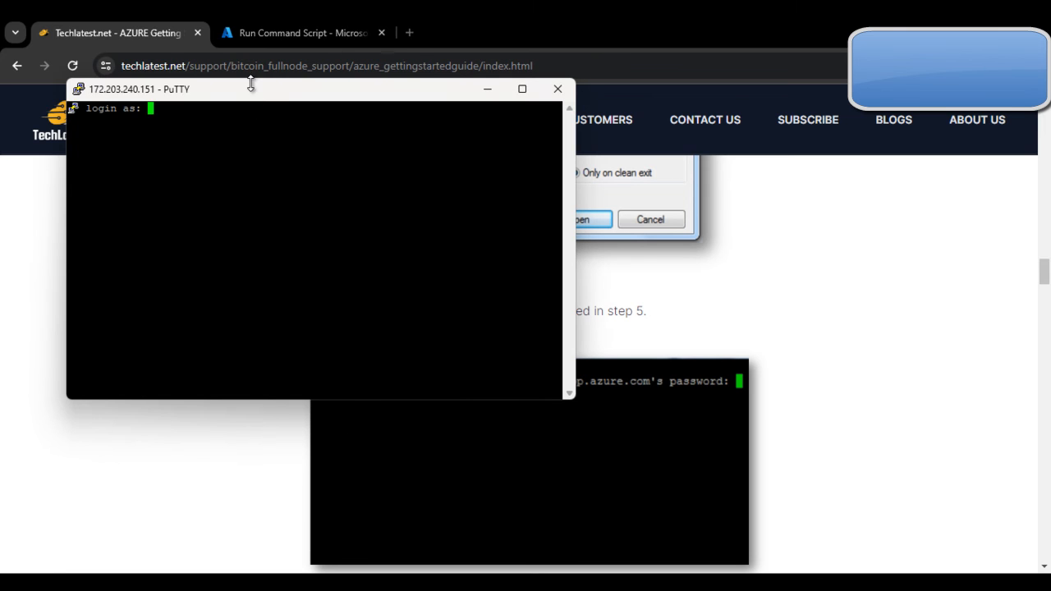
Step: Reposition the PuTTY terminal window and open its system menu
{"action": "left_click_drag", "start_coordinate": [252, 84], "coordinate": [252, 182]}
{"action": "left_click", "coordinate": [314, 179]}
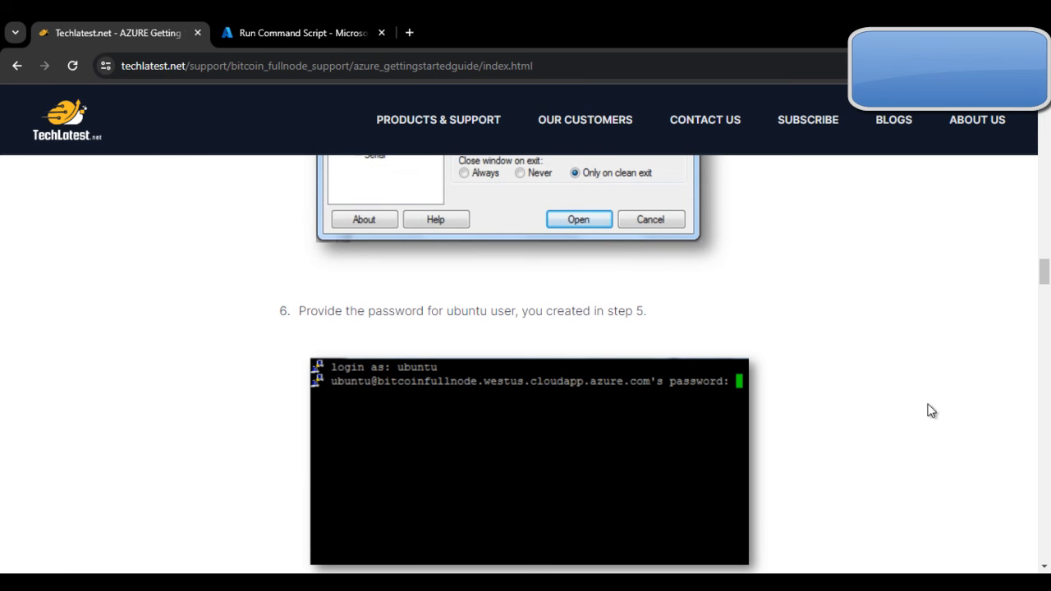
{"action": "left_click", "coordinate": [706, 583]}
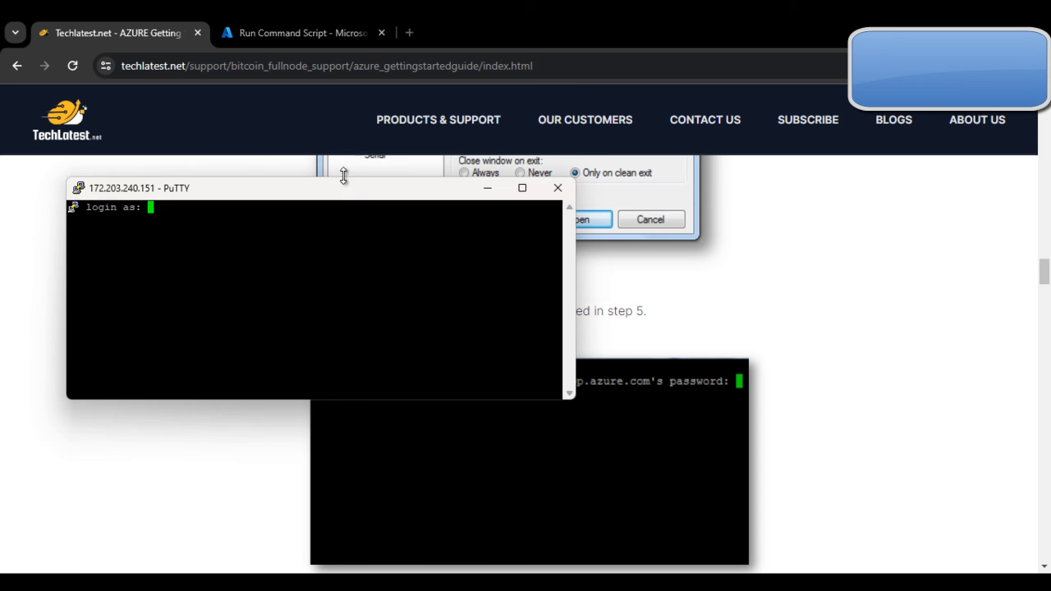
{"action": "left_click_drag", "start_coordinate": [361, 195], "coordinate": [362, 109]}
{"action": "left_click", "coordinate": [78, 104]}
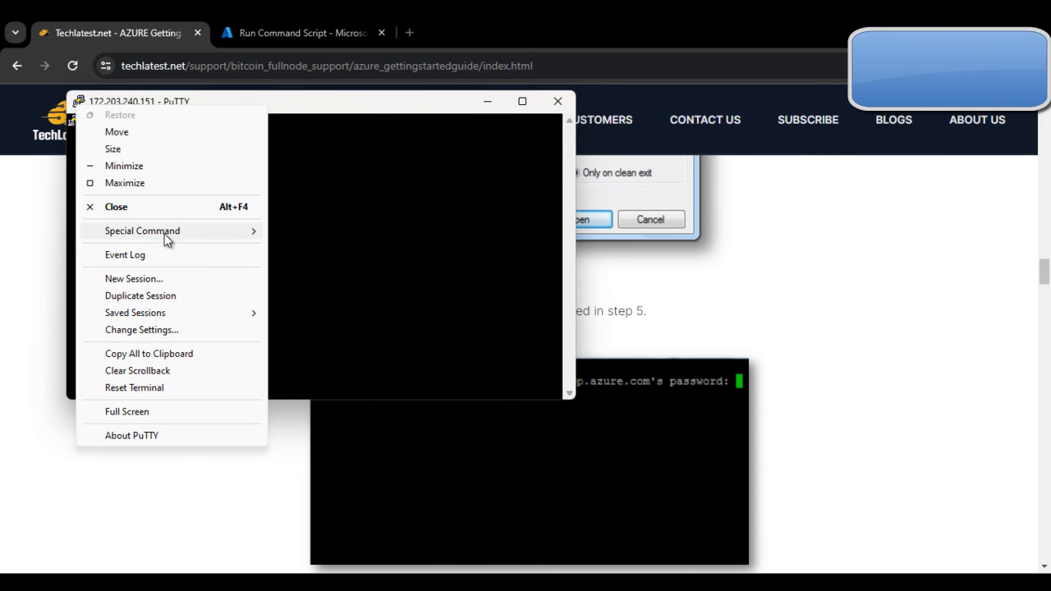
Step: Change the PuTTY terminal font to 18-point Courier New and apply it
{"action": "left_click", "coordinate": [184, 331]}
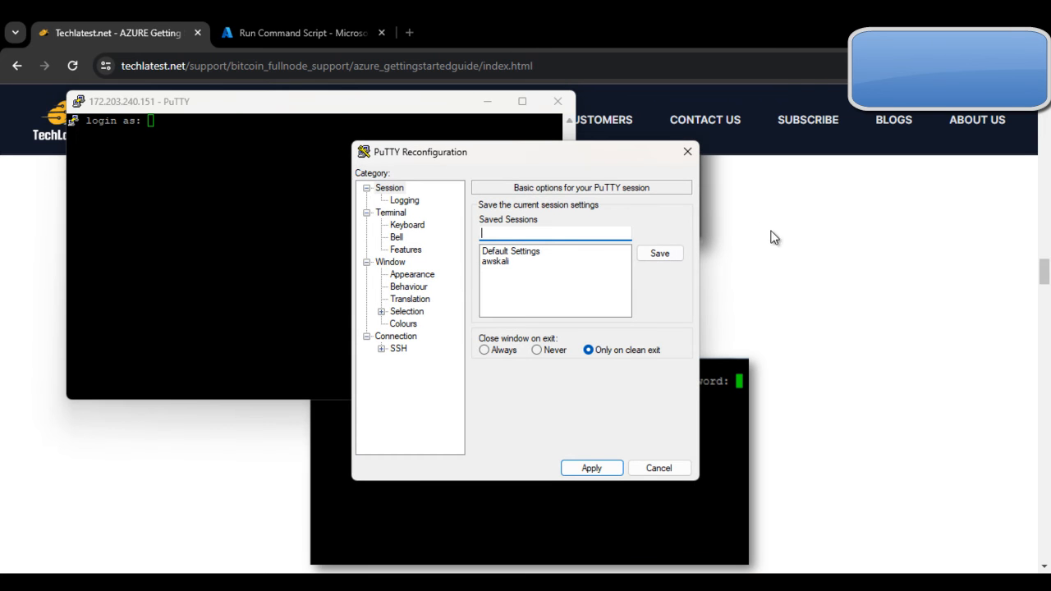
{"action": "left_click", "coordinate": [411, 277]}
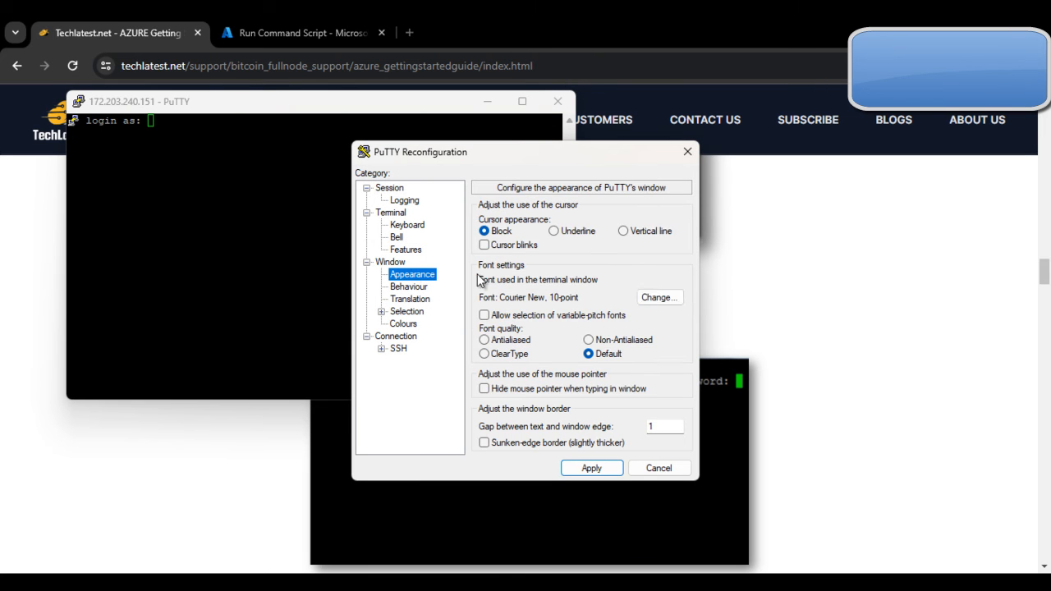
{"action": "left_click", "coordinate": [661, 300]}
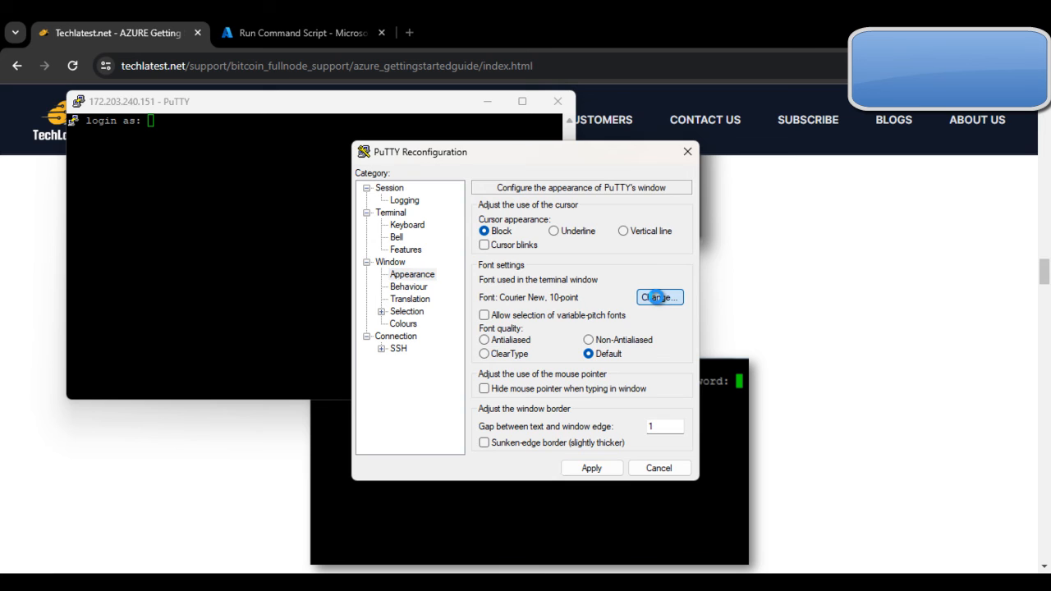
{"action": "left_click", "coordinate": [674, 316]}
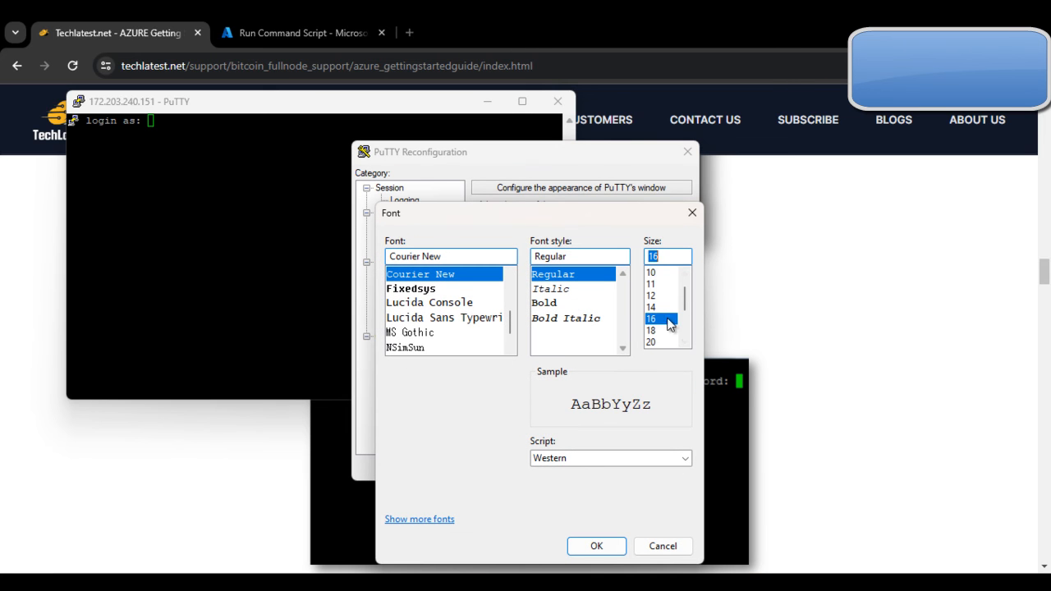
{"action": "left_click", "coordinate": [657, 330]}
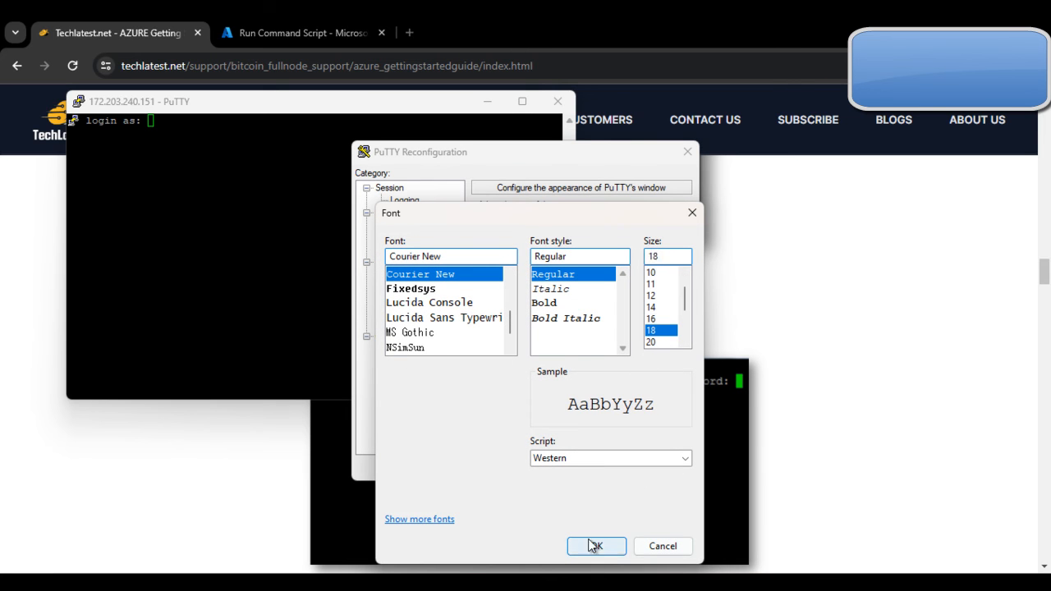
{"action": "left_click", "coordinate": [596, 546]}
{"action": "left_click", "coordinate": [584, 469]}
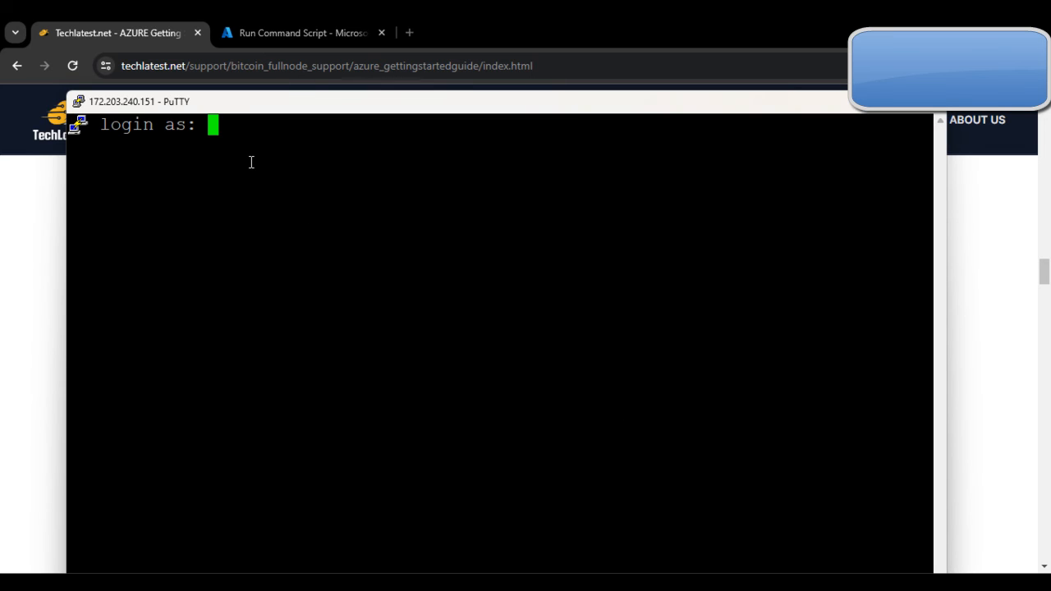
Step: Log in to the VM as ubuntu with the new password
{"action": "type", "text": "ubuntu"}
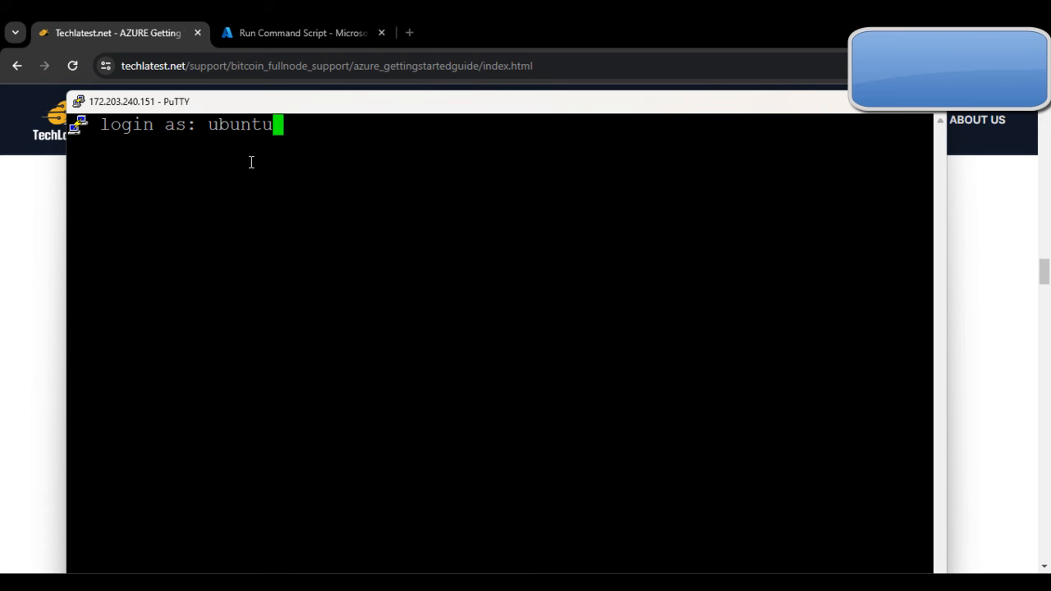
{"action": "key", "text": "Return"}
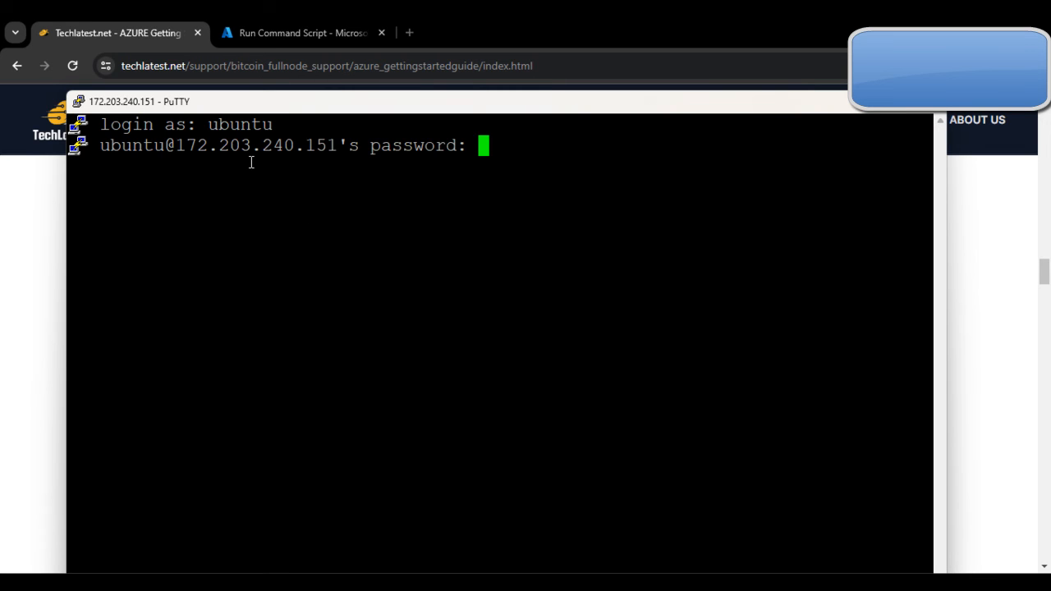
{"action": "left_click", "coordinate": [858, 106]}
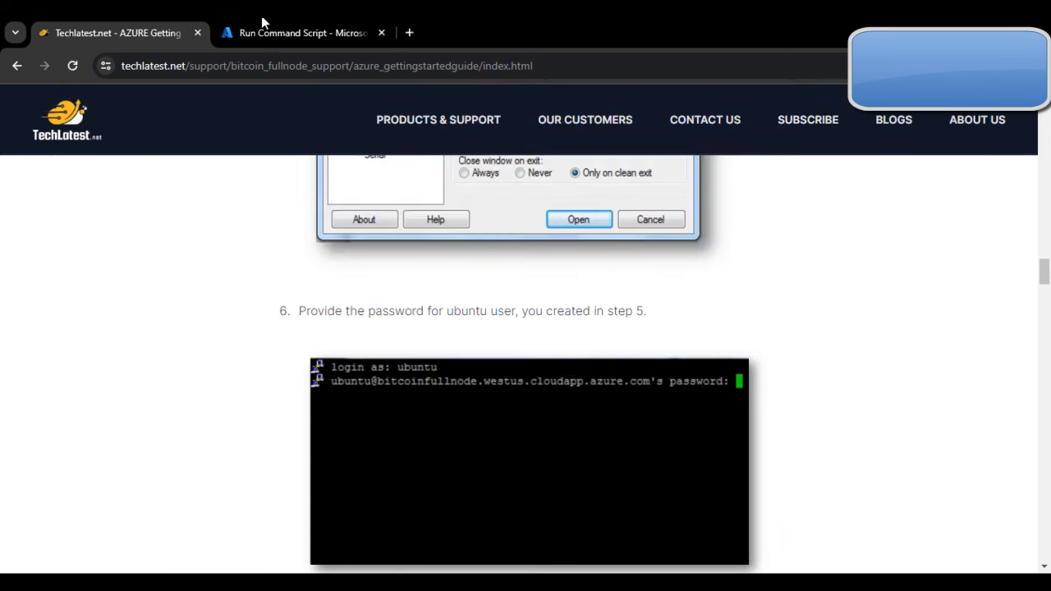
{"action": "left_click", "coordinate": [263, 24]}
{"action": "scroll", "coordinate": [603, 473], "scroll_direction": "down", "scroll_amount": 2}
{"action": "scroll", "coordinate": [596, 476], "scroll_direction": "up", "scroll_amount": 2}
{"action": "scroll", "coordinate": [599, 476], "scroll_direction": "down", "scroll_amount": 2}
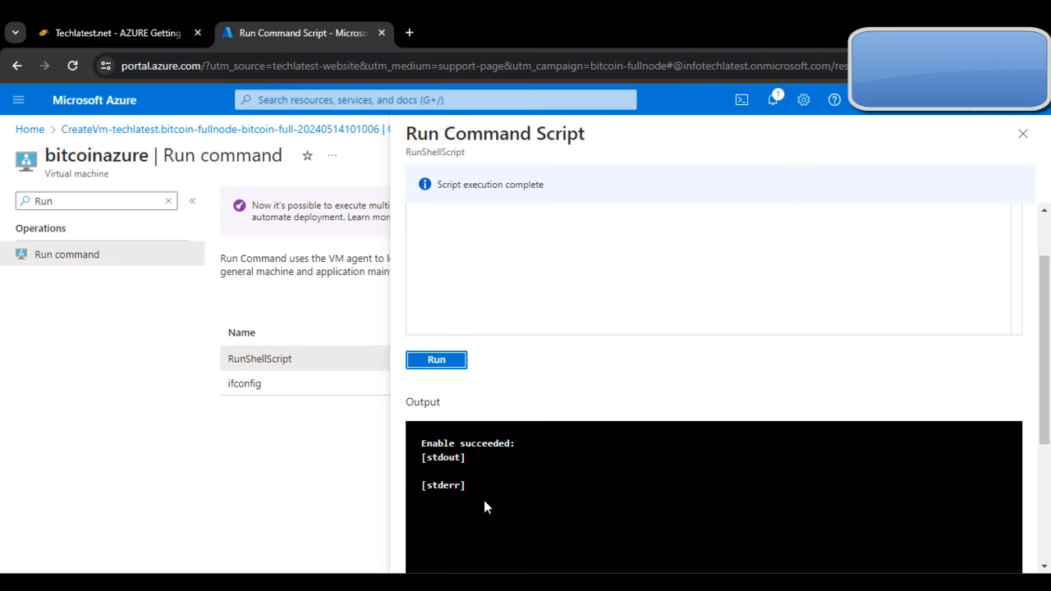
{"action": "scroll", "coordinate": [535, 410], "scroll_direction": "up", "scroll_amount": 2}
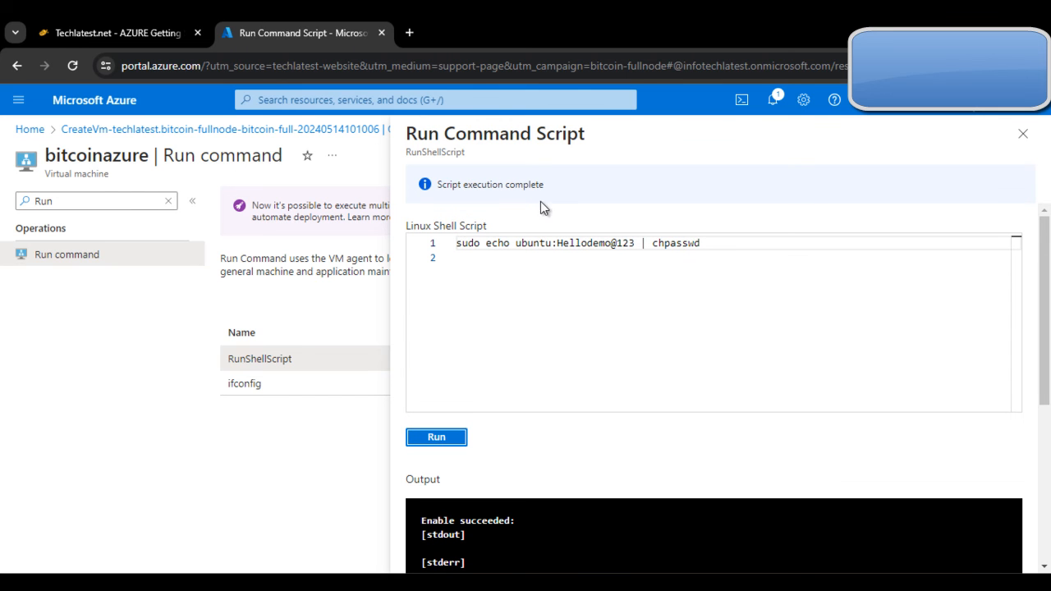
{"action": "left_click", "coordinate": [420, 583]}
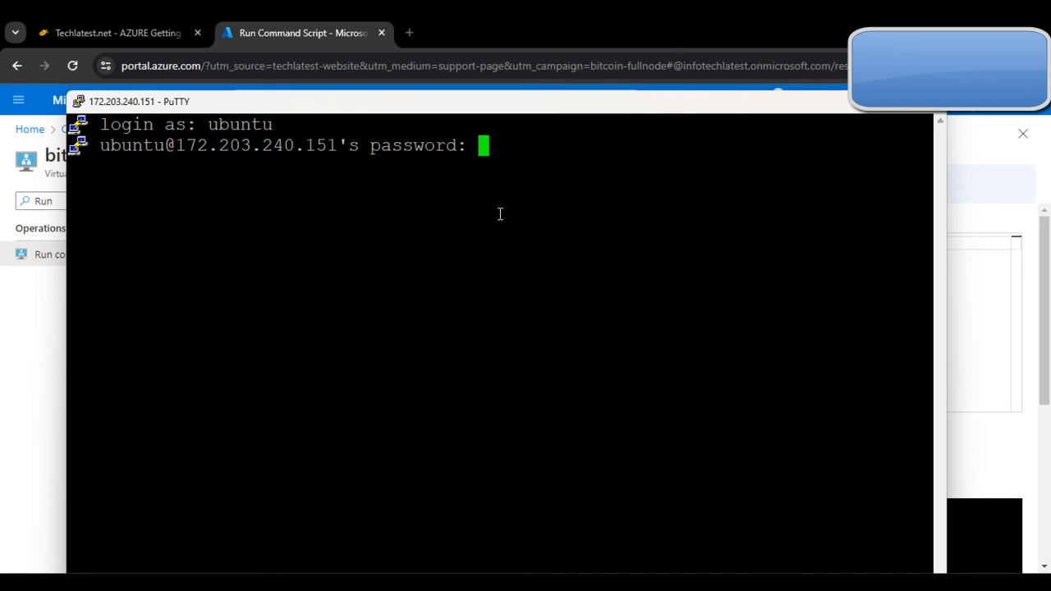
{"action": "key", "text": "Return"}
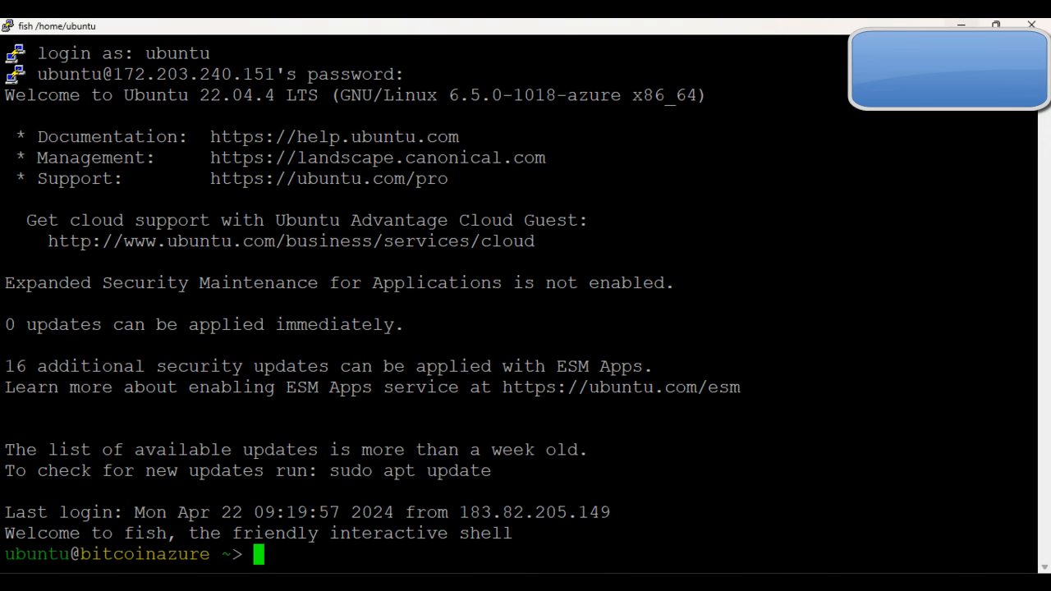
Step: Check the guide, then copy the VM's public IP from its Azure overview page
{"action": "left_click", "coordinate": [960, 26]}
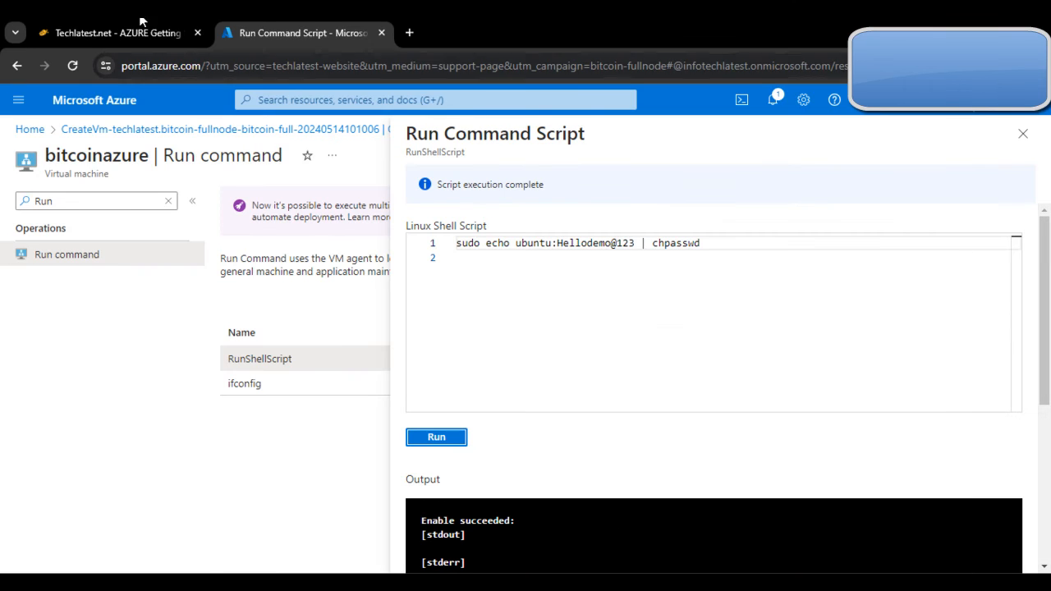
{"action": "left_click", "coordinate": [148, 34]}
{"action": "scroll", "coordinate": [619, 466], "scroll_direction": "down", "scroll_amount": 2}
{"action": "scroll", "coordinate": [520, 387], "scroll_direction": "down", "scroll_amount": 3}
{"action": "scroll", "coordinate": [459, 382], "scroll_direction": "up", "scroll_amount": 1}
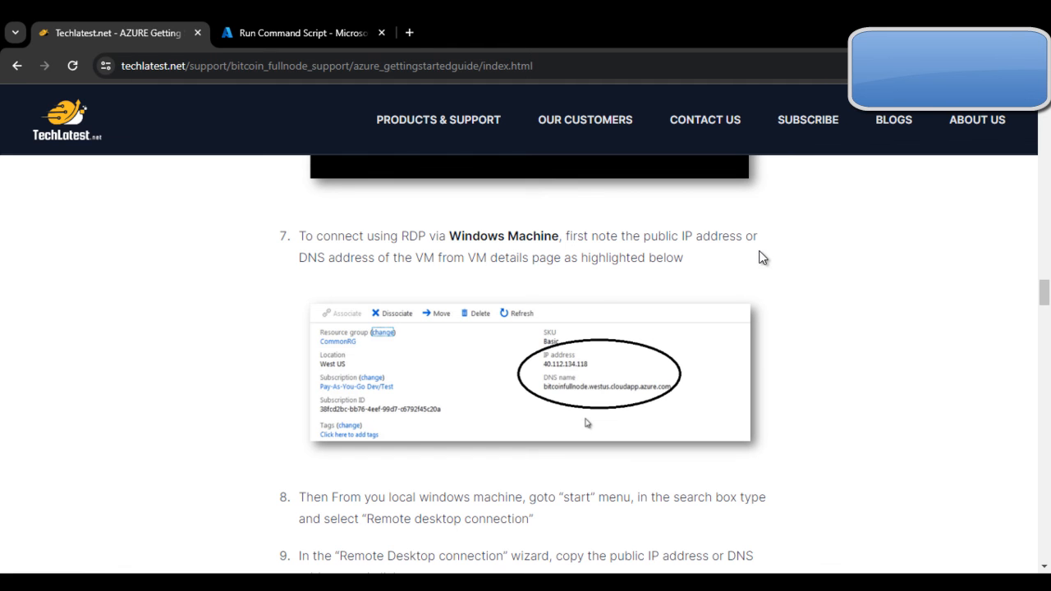
{"action": "left_click", "coordinate": [223, 28]}
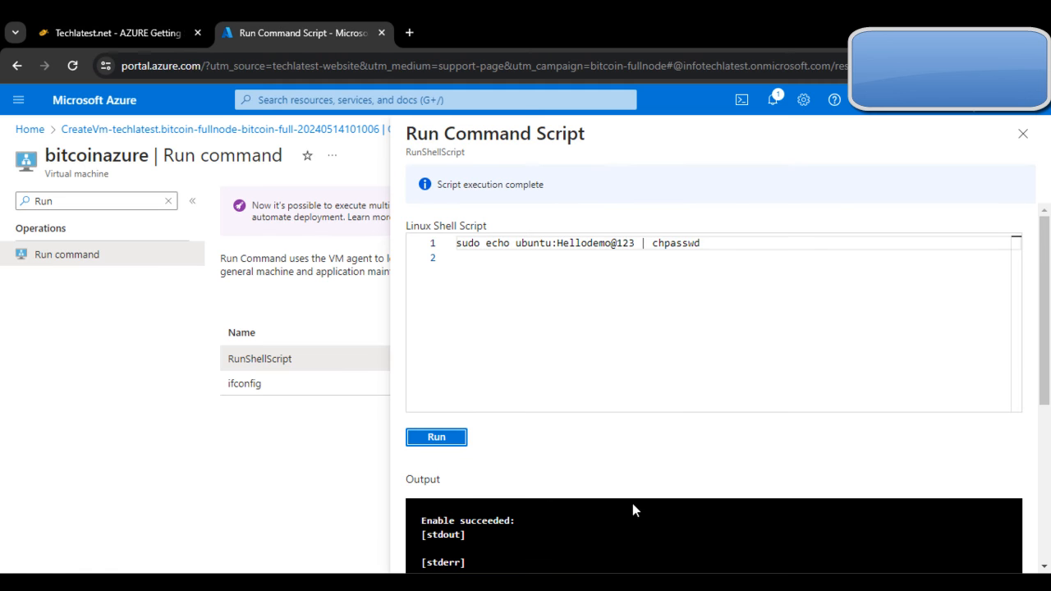
{"action": "left_click", "coordinate": [168, 201]}
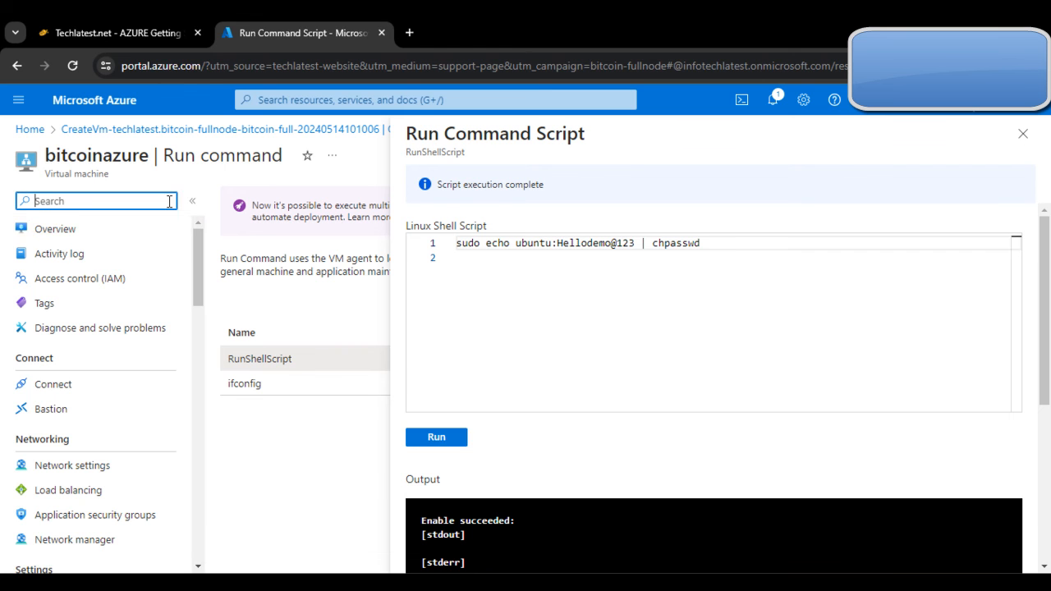
{"action": "left_click", "coordinate": [153, 248]}
{"action": "left_click", "coordinate": [138, 229]}
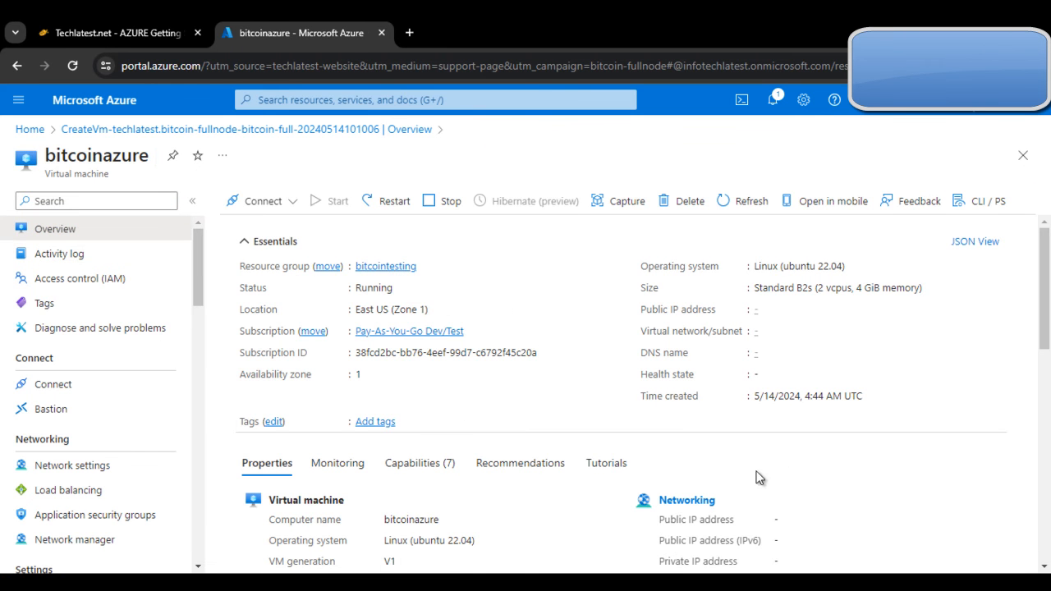
{"action": "left_click", "coordinate": [835, 309]}
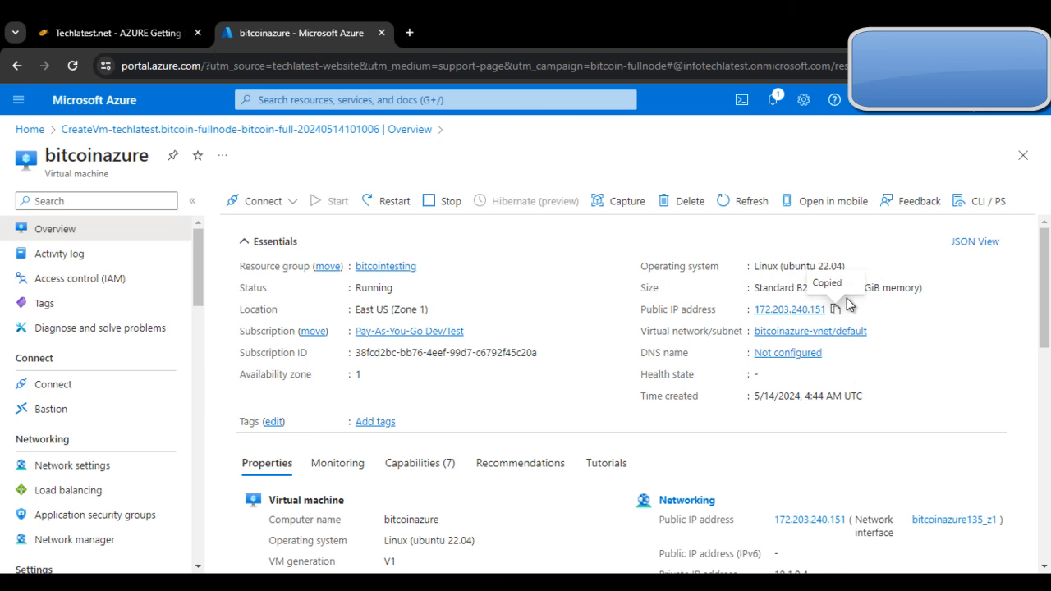
Step: Connect Remote Desktop to 172.203.240.151 and accept the unverified identity warning
{"action": "key", "text": "super"}
{"action": "type", "text": "Re"}
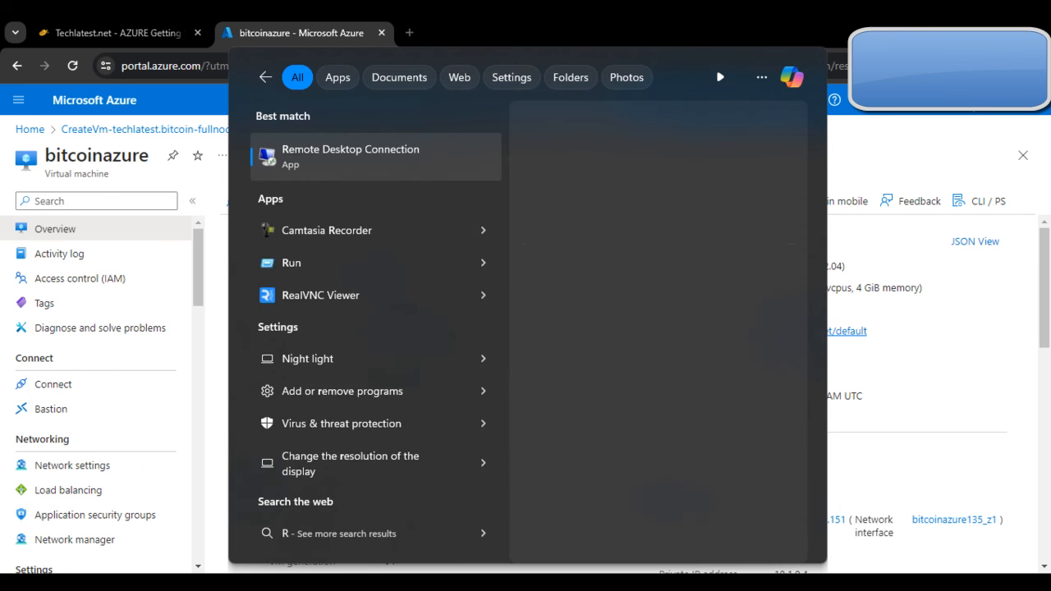
{"action": "key", "text": "Return"}
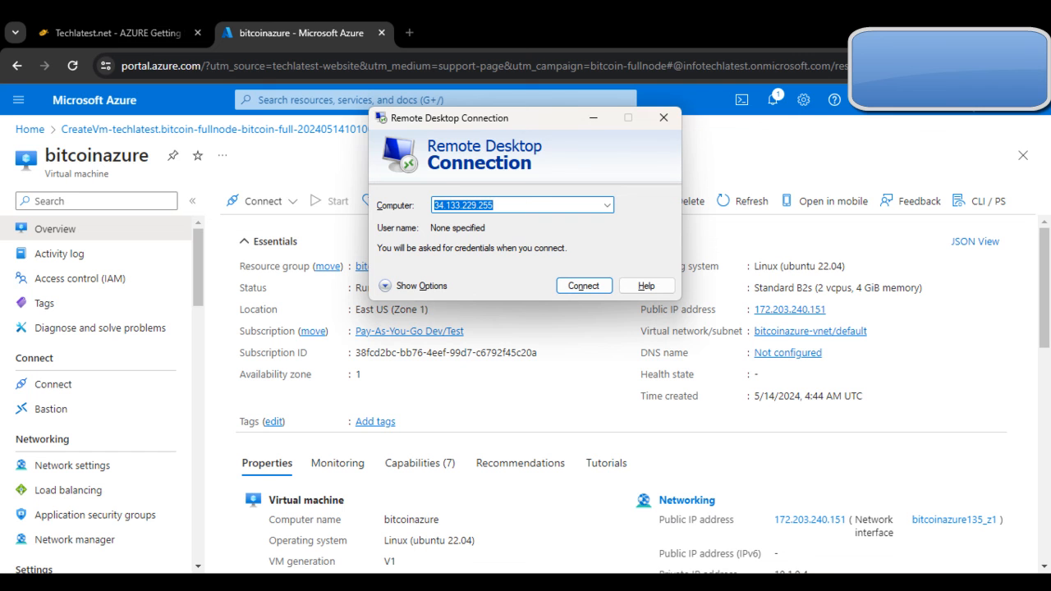
{"action": "key", "text": "BackSpace"}
{"action": "key", "text": "ctrl+v"}
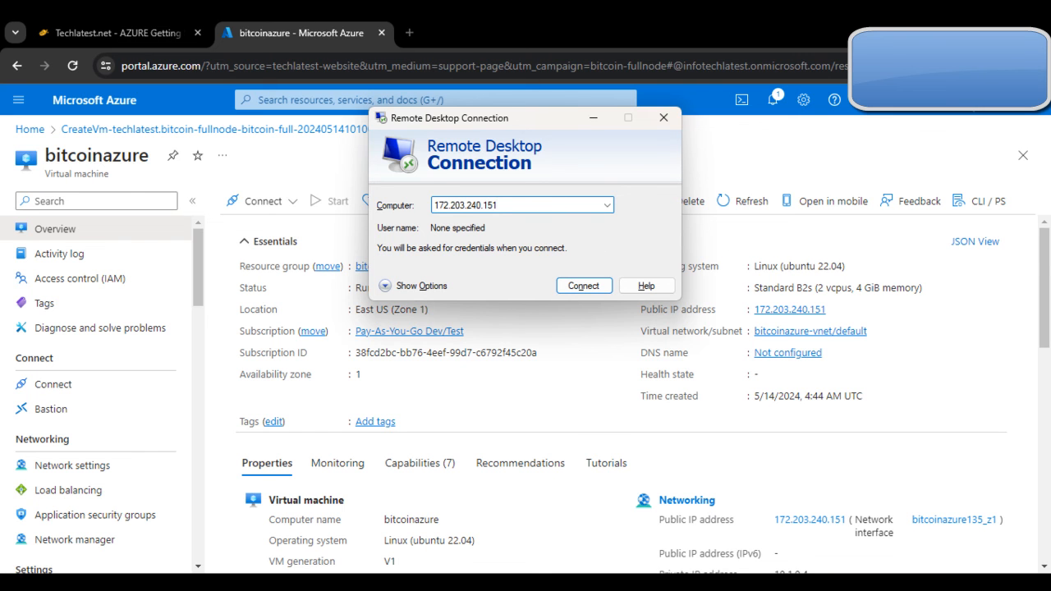
{"action": "key", "text": "Return"}
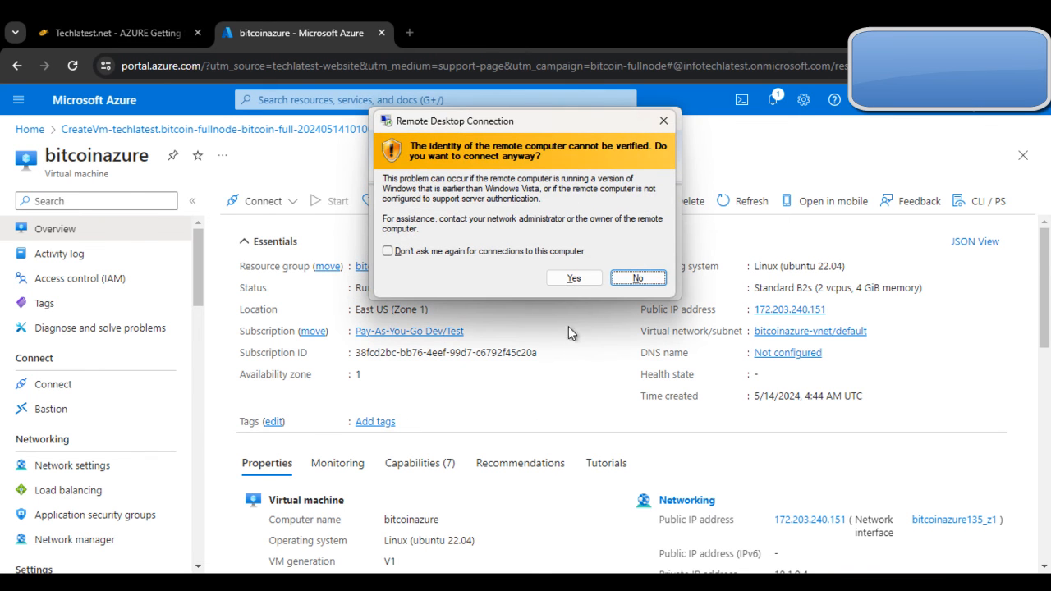
{"action": "left_click", "coordinate": [584, 278]}
{"action": "left_click", "coordinate": [118, 33]}
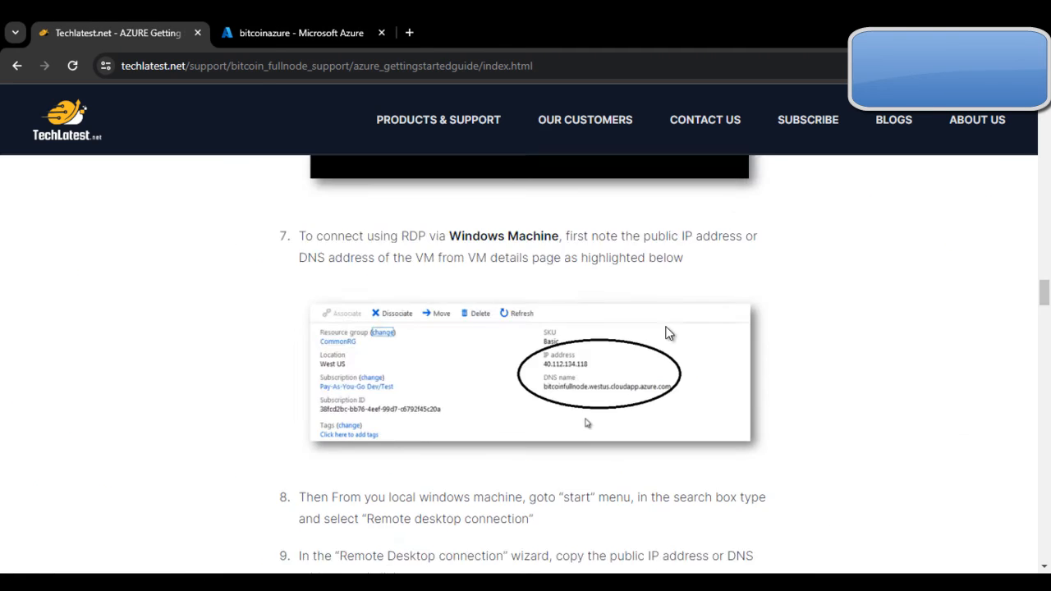
{"action": "scroll", "coordinate": [624, 296], "scroll_direction": "down", "scroll_amount": 3}
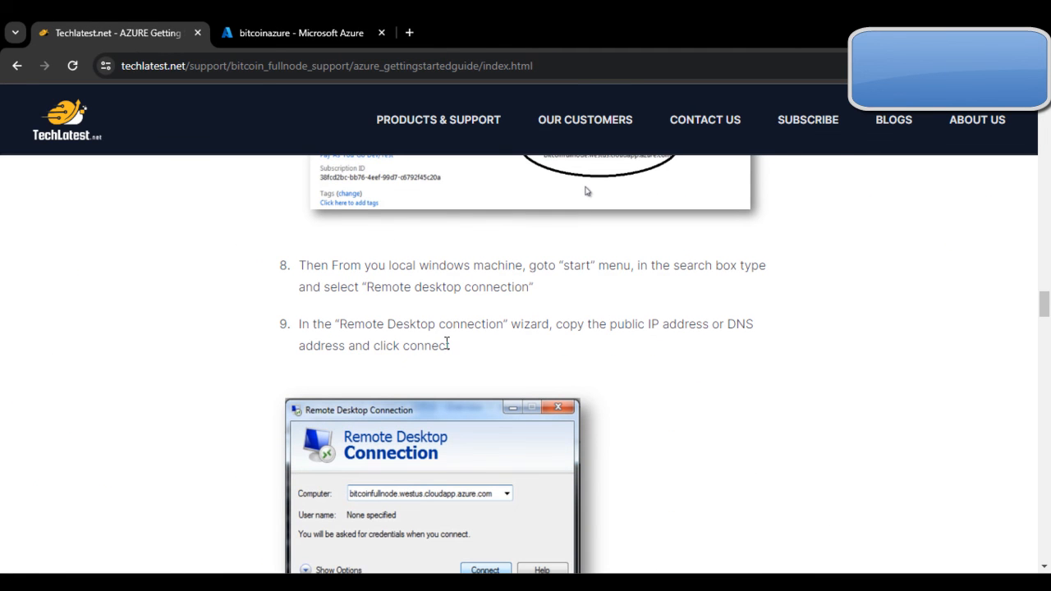
{"action": "scroll", "coordinate": [443, 345], "scroll_direction": "down", "scroll_amount": 1}
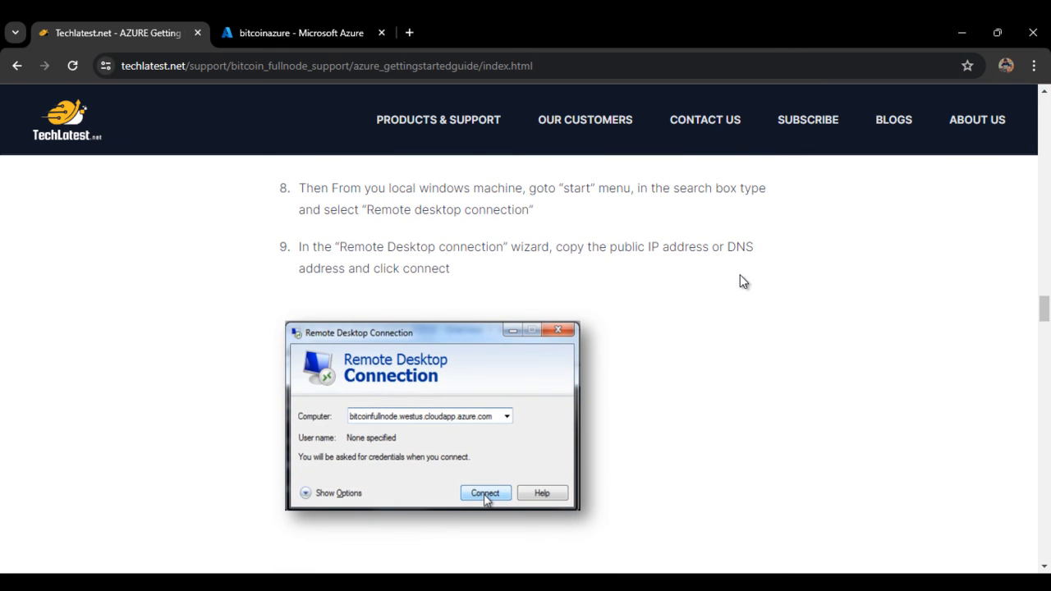
{"action": "scroll", "coordinate": [465, 339], "scroll_direction": "down", "scroll_amount": 3}
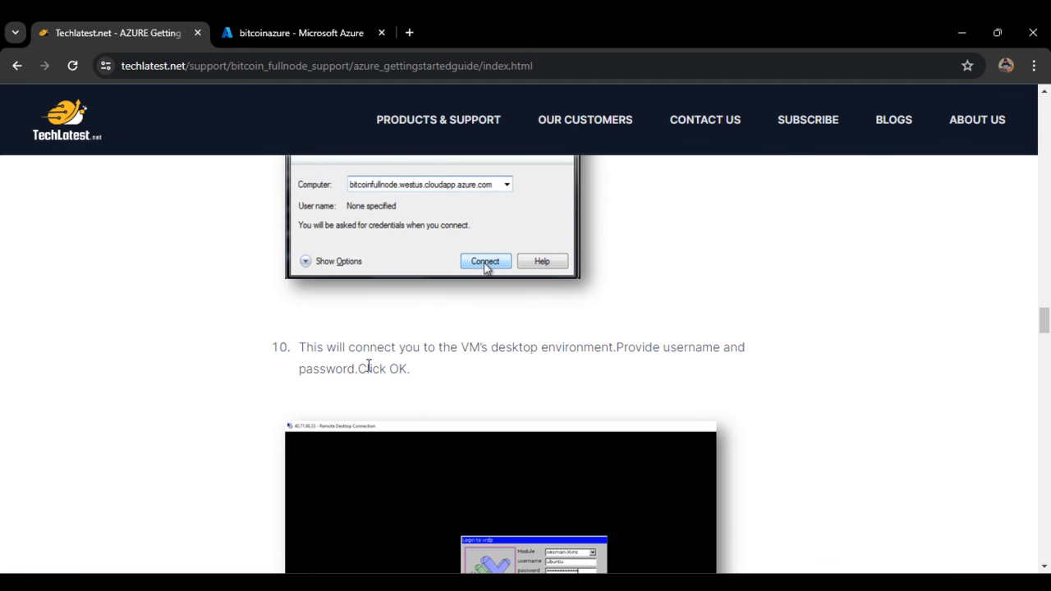
{"action": "scroll", "coordinate": [595, 373], "scroll_direction": "down", "scroll_amount": 1}
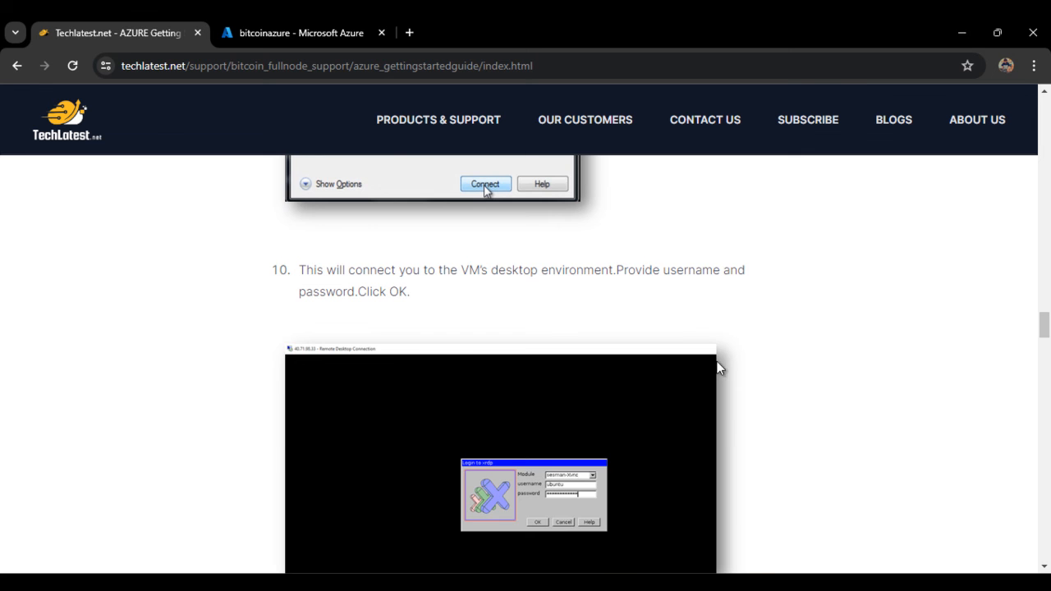
{"action": "scroll", "coordinate": [704, 342], "scroll_direction": "down", "scroll_amount": 4}
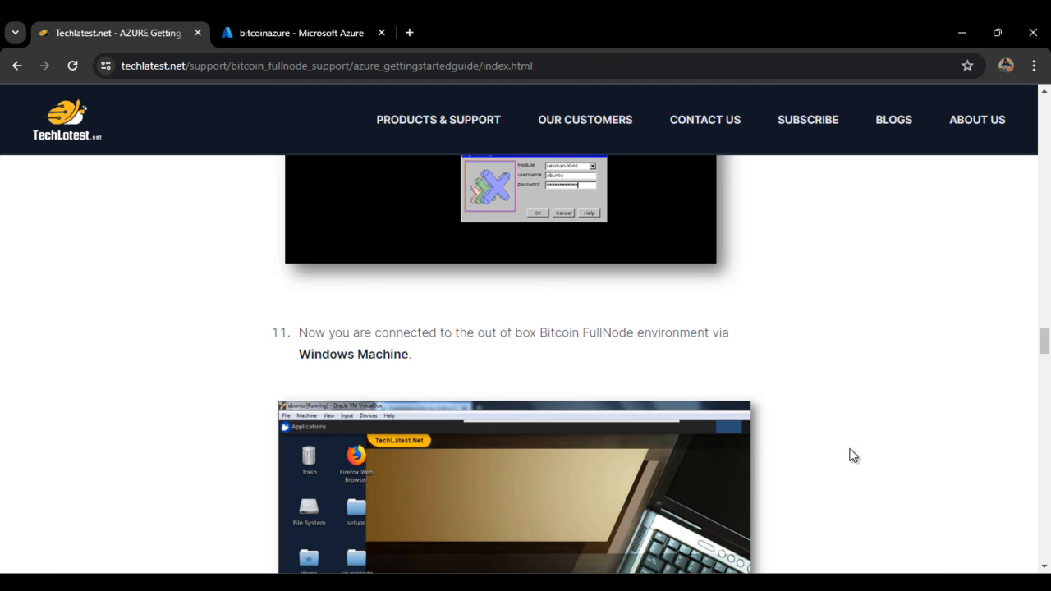
Step: Sign in to the xrdp login as ubuntu with the account password
{"action": "left_click", "coordinate": [770, 583]}
{"action": "left_click_drag", "start_coordinate": [643, 300], "coordinate": [398, 213]}
{"action": "type", "text": "ubuntu"}
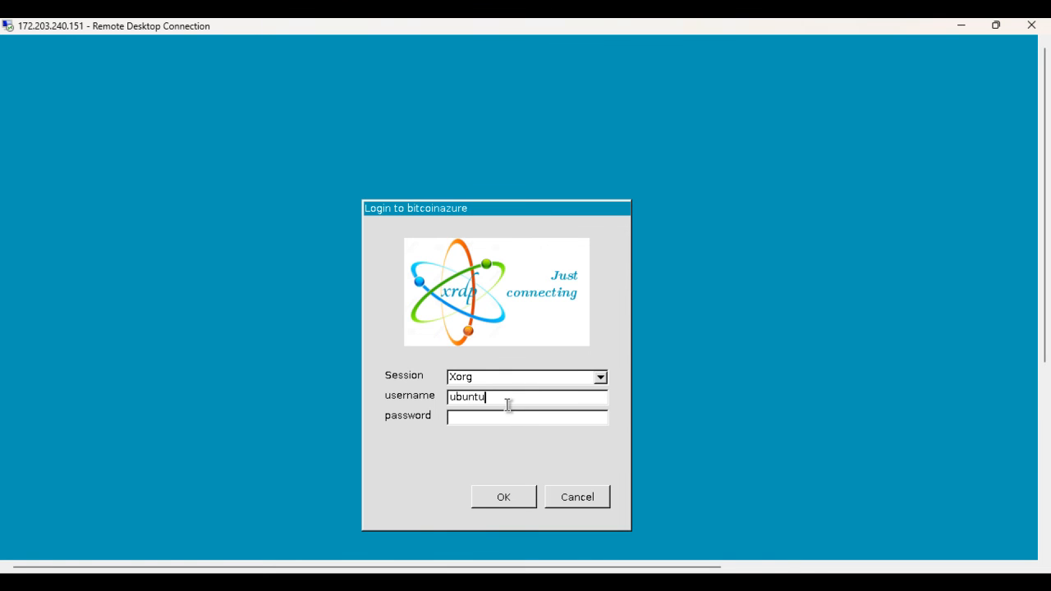
{"action": "left_click", "coordinate": [517, 419]}
{"action": "type", "text": "**************"}
{"action": "key", "text": "Return"}
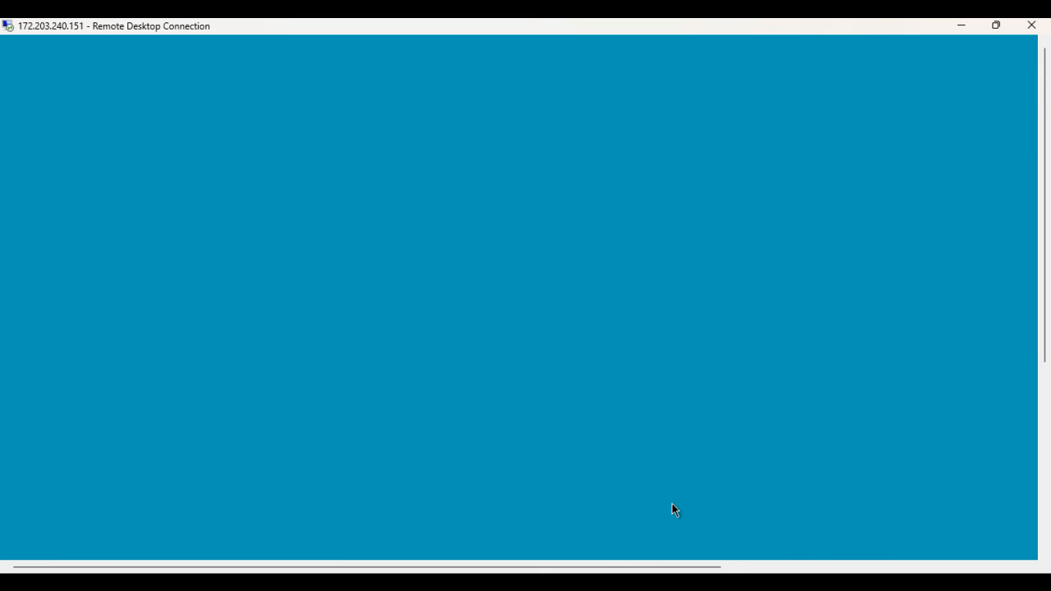
Step: Check the still-blank remote session and go back to the TechLatest guide
{"action": "left_click", "coordinate": [644, 582]}
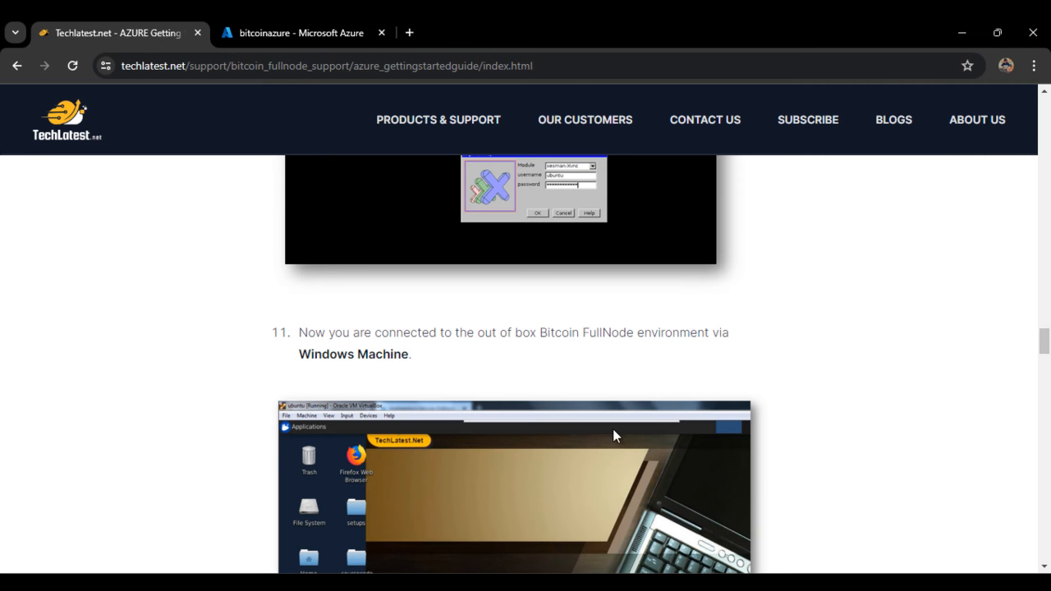
{"action": "scroll", "coordinate": [697, 344], "scroll_direction": "down", "scroll_amount": 6}
{"action": "scroll", "coordinate": [743, 460], "scroll_direction": "up", "scroll_amount": 3}
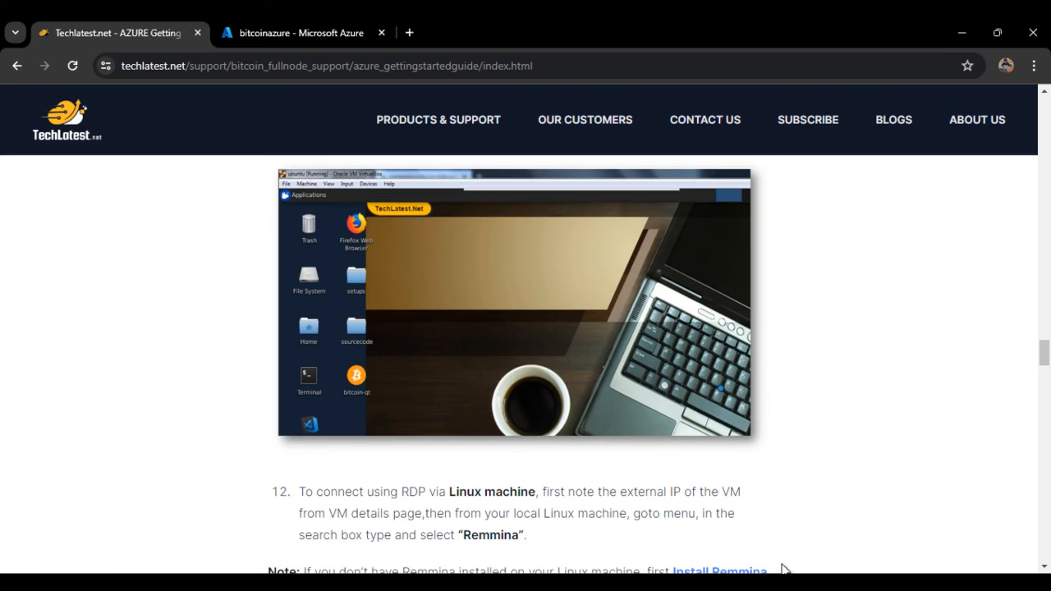
{"action": "left_click", "coordinate": [698, 583]}
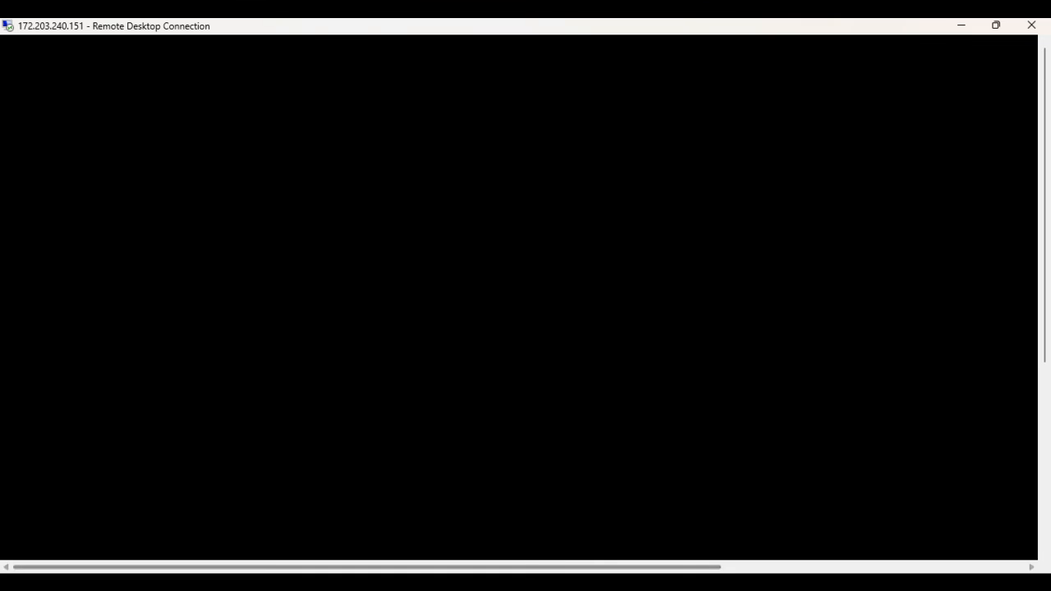
{"action": "left_click", "coordinate": [511, 583]}
{"action": "scroll", "coordinate": [648, 388], "scroll_direction": "down", "scroll_amount": 1}
{"action": "scroll", "coordinate": [653, 394], "scroll_direction": "up", "scroll_amount": 4}
{"action": "scroll", "coordinate": [645, 404], "scroll_direction": "down", "scroll_amount": 7}
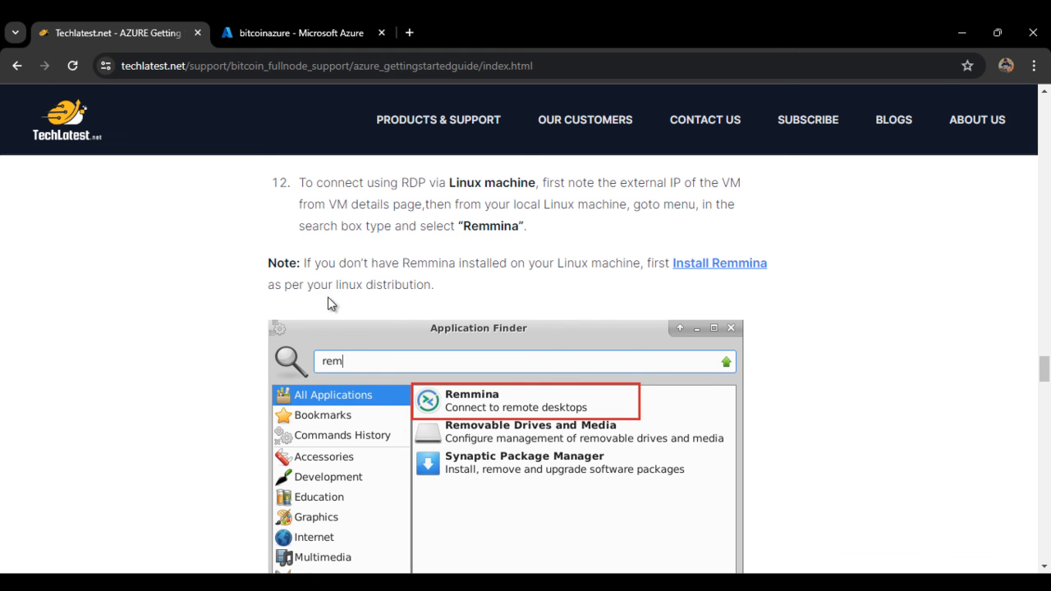
Step: Scroll the guide through the Linux Remmina connection steps 12–15
{"action": "scroll", "coordinate": [380, 312], "scroll_direction": "down", "scroll_amount": 5}
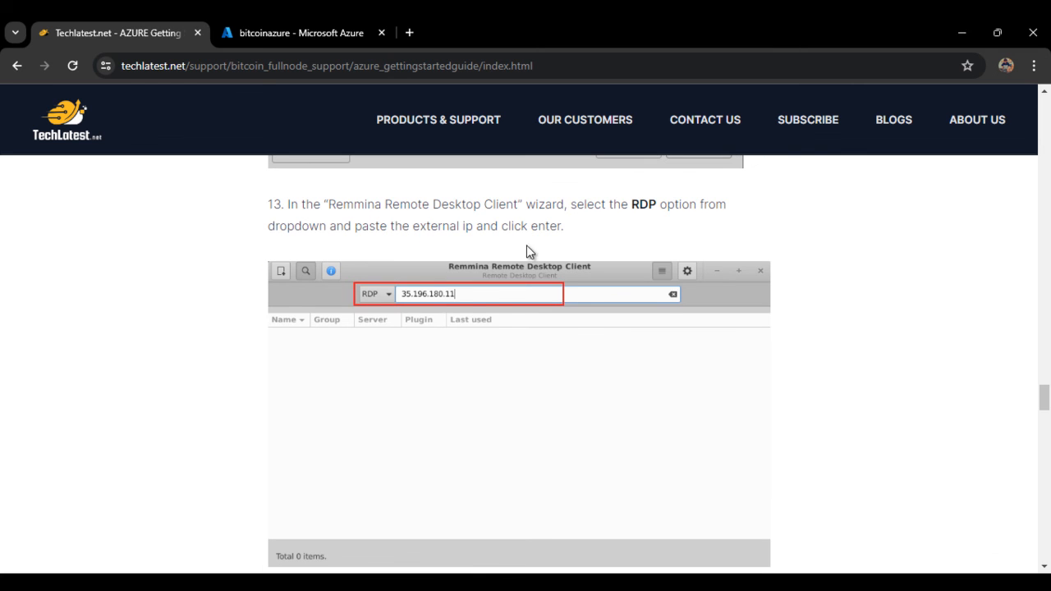
{"action": "scroll", "coordinate": [671, 229], "scroll_direction": "down", "scroll_amount": 5}
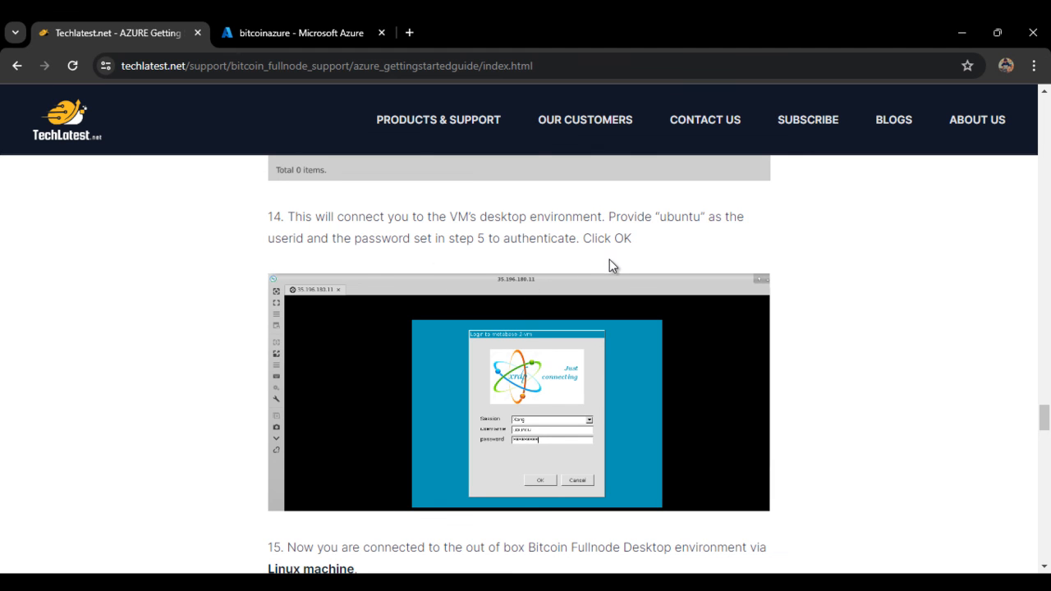
{"action": "scroll", "coordinate": [597, 268], "scroll_direction": "down", "scroll_amount": 4}
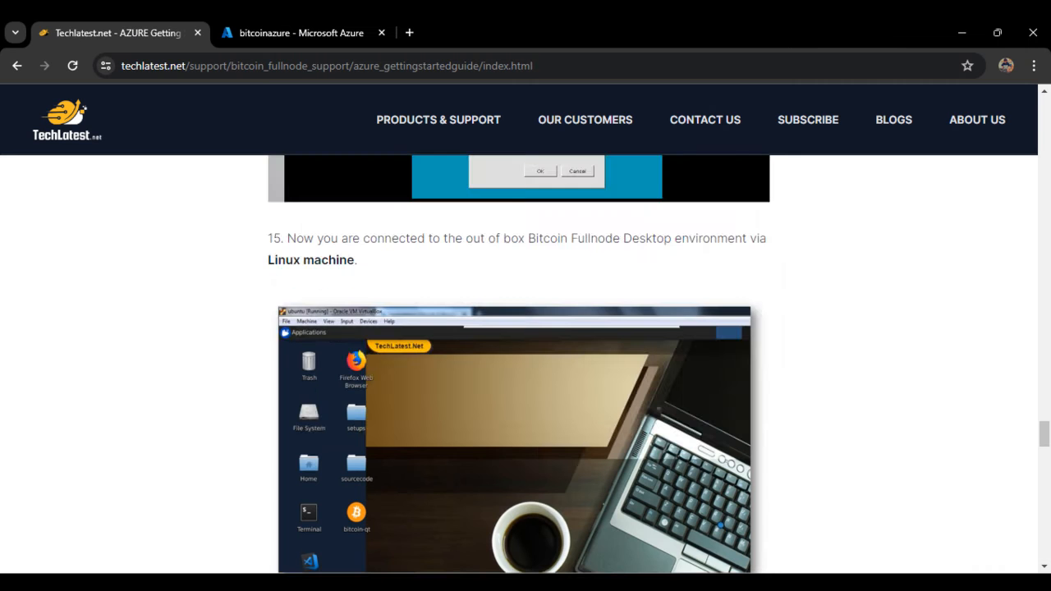
Step: Copy the bitcoind command from step 16 of the guide
{"action": "scroll", "coordinate": [578, 446], "scroll_direction": "down", "scroll_amount": 5}
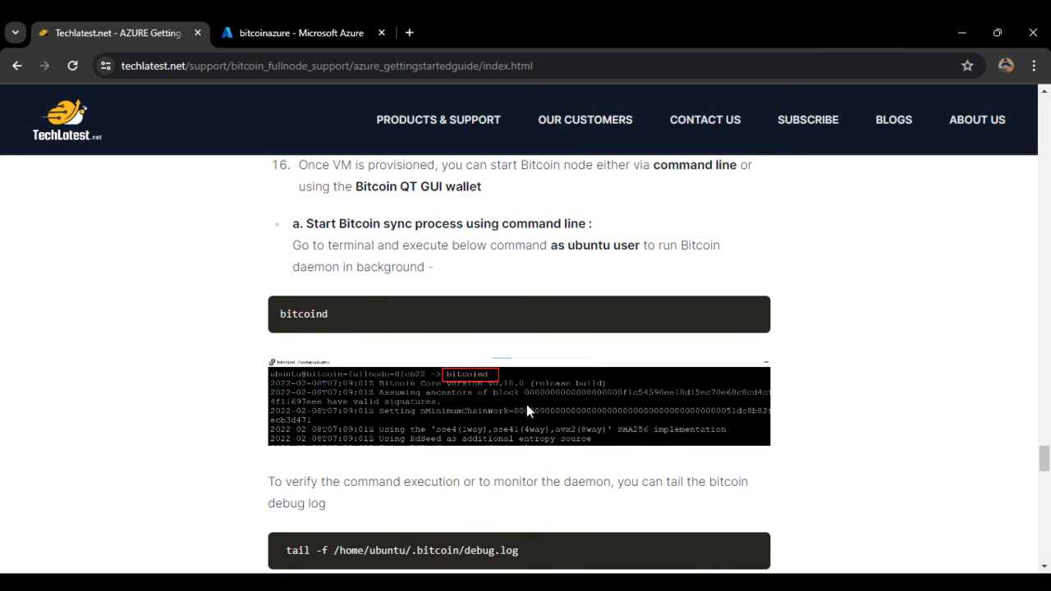
{"action": "scroll", "coordinate": [571, 444], "scroll_direction": "up", "scroll_amount": 1}
{"action": "double_click", "coordinate": [307, 392]}
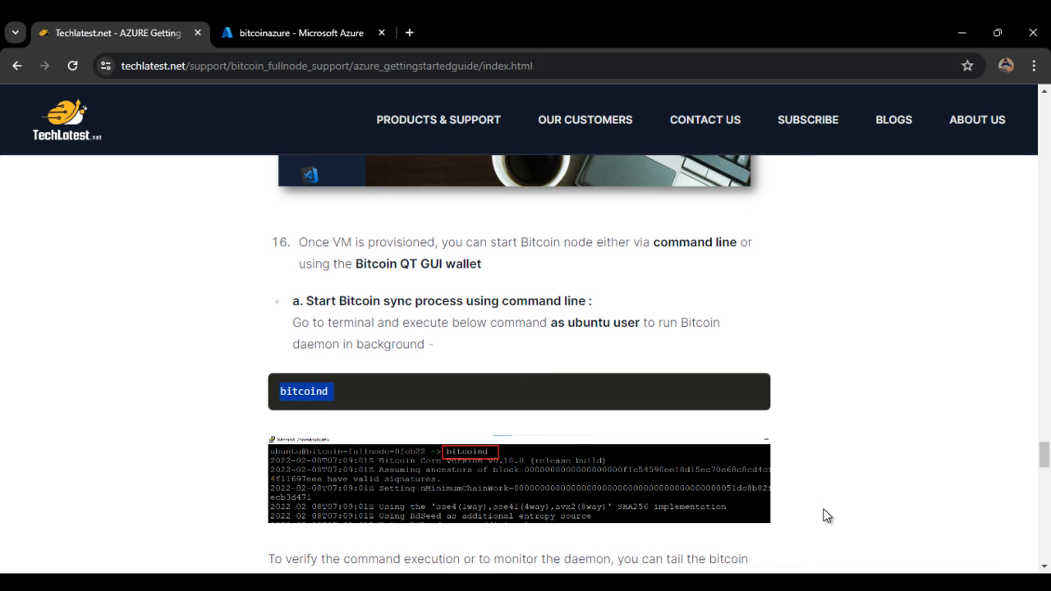
{"action": "key", "text": "alt+Tab"}
Step: Paste and run bitcoind in PuTTY, checking its startup log
{"action": "right_click", "coordinate": [585, 513]}
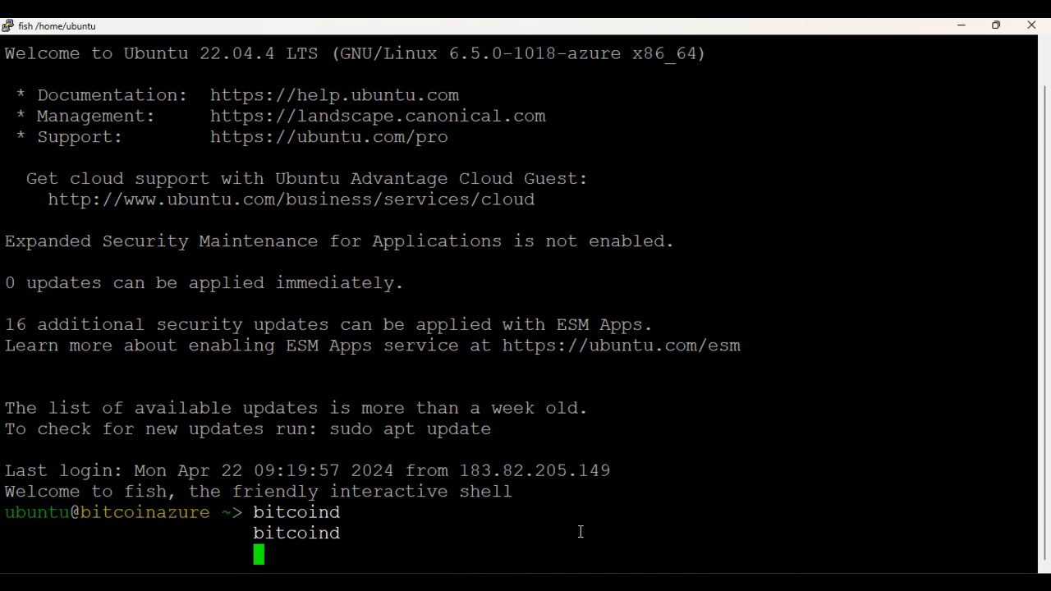
{"action": "key", "text": "Return"}
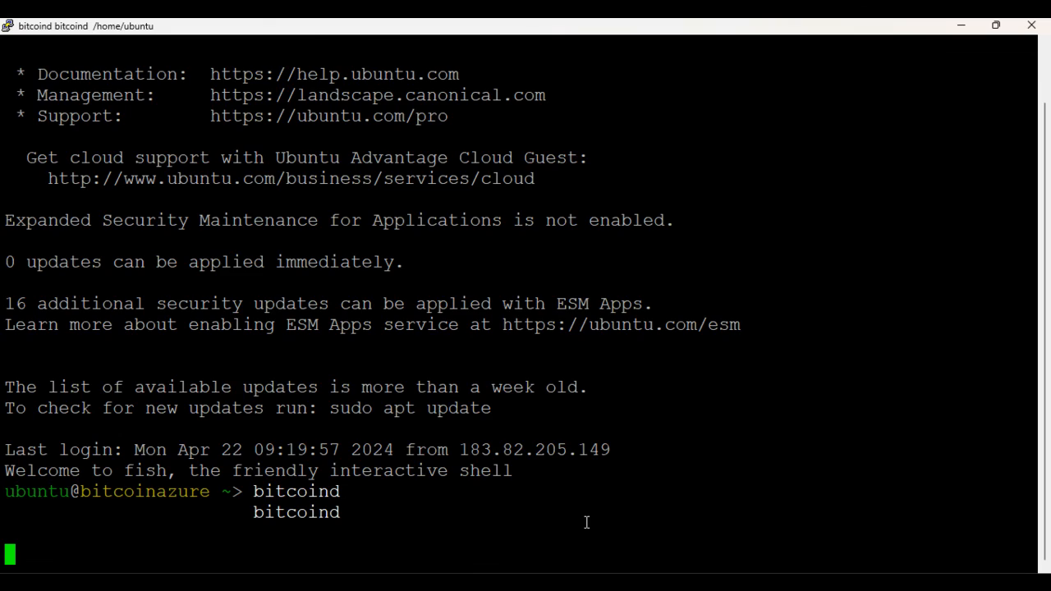
{"action": "scroll", "coordinate": [715, 470], "scroll_direction": "up", "scroll_amount": 15}
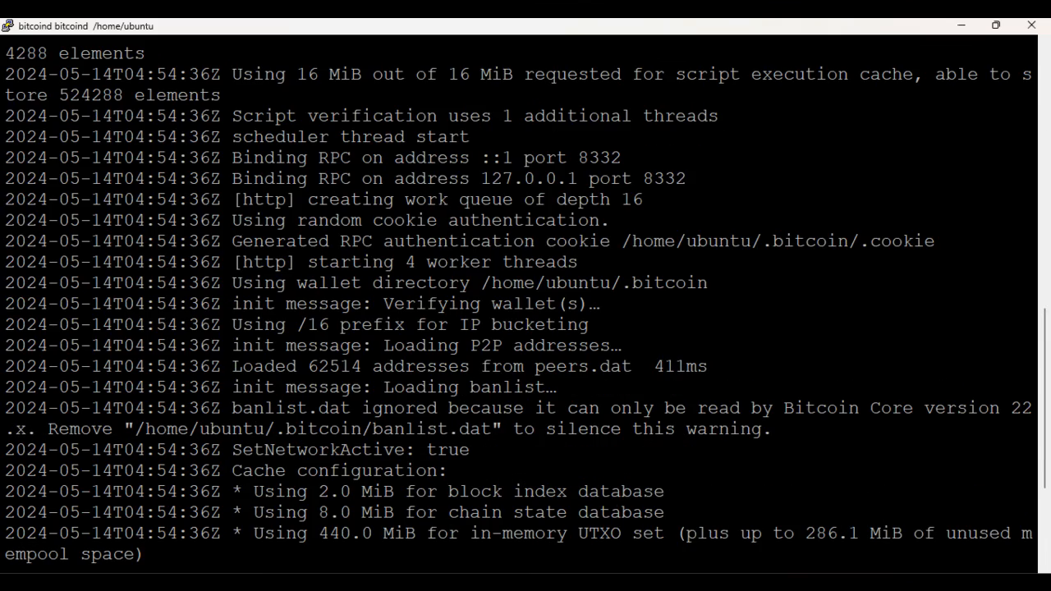
{"action": "key", "text": "alt+Tab"}
{"action": "scroll", "coordinate": [571, 450], "scroll_direction": "down", "scroll_amount": 3}
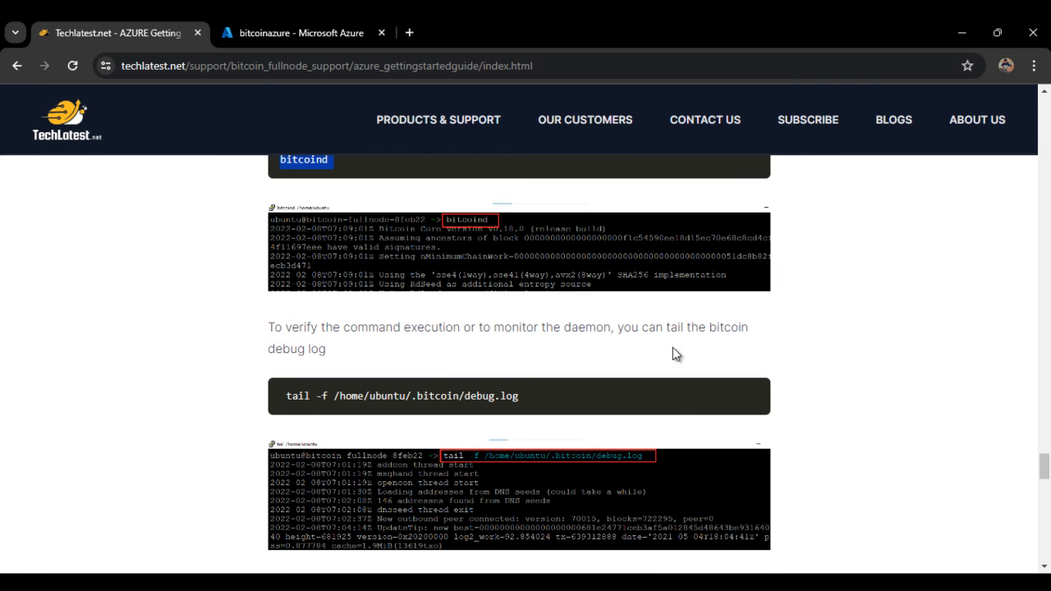
{"action": "scroll", "coordinate": [341, 413], "scroll_direction": "down", "scroll_amount": 3}
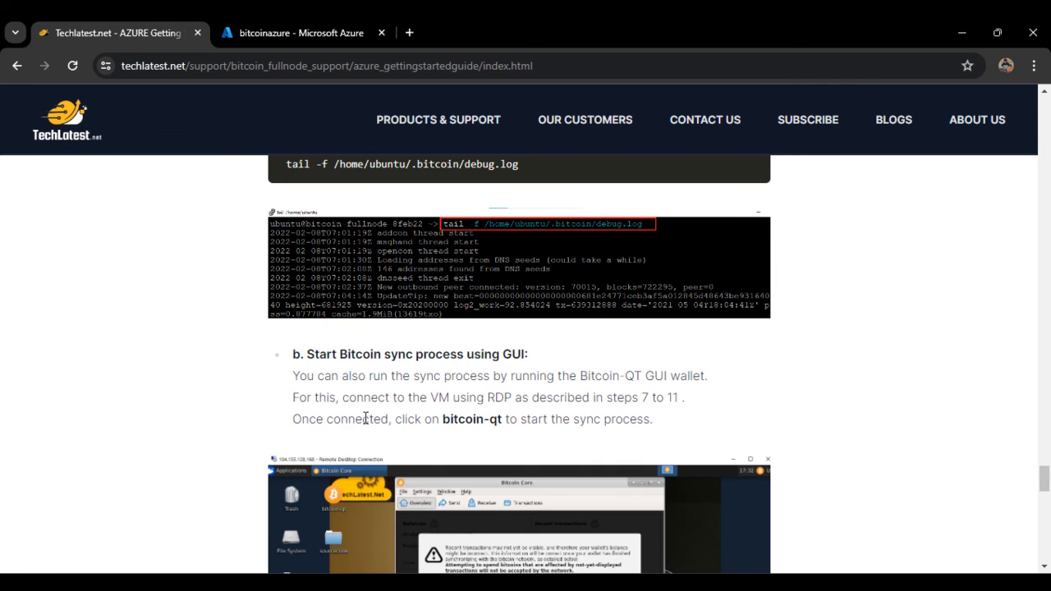
{"action": "scroll", "coordinate": [347, 422], "scroll_direction": "down", "scroll_amount": 1}
{"action": "scroll", "coordinate": [558, 440], "scroll_direction": "down", "scroll_amount": 4}
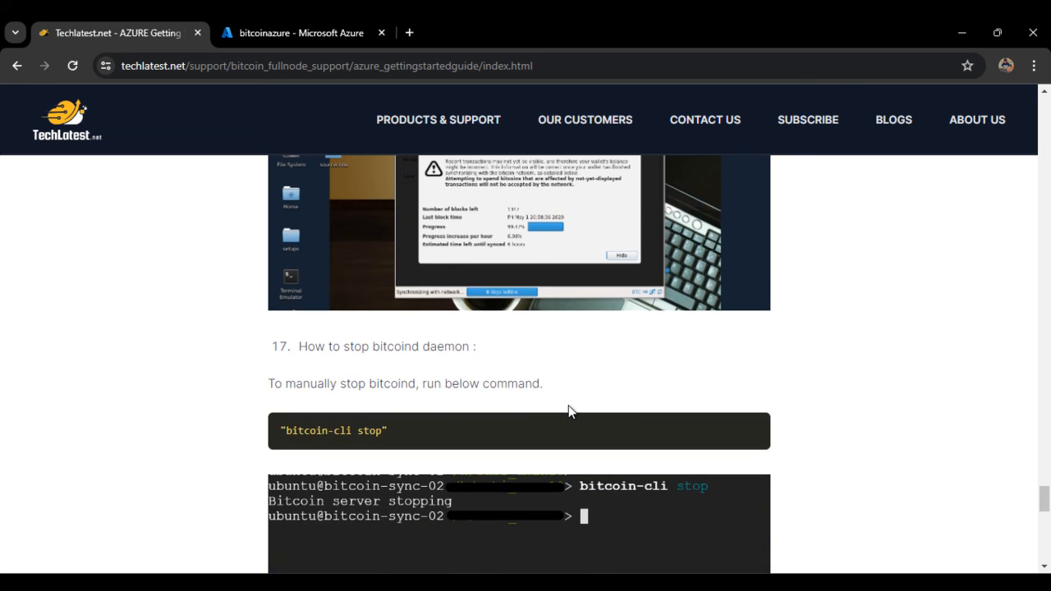
{"action": "scroll", "coordinate": [568, 410], "scroll_direction": "down", "scroll_amount": 3}
{"action": "scroll", "coordinate": [567, 439], "scroll_direction": "down", "scroll_amount": 5}
{"action": "scroll", "coordinate": [566, 443], "scroll_direction": "up", "scroll_amount": 7}
{"action": "scroll", "coordinate": [567, 446], "scroll_direction": "down", "scroll_amount": 3}
{"action": "scroll", "coordinate": [436, 337], "scroll_direction": "up", "scroll_amount": 7}
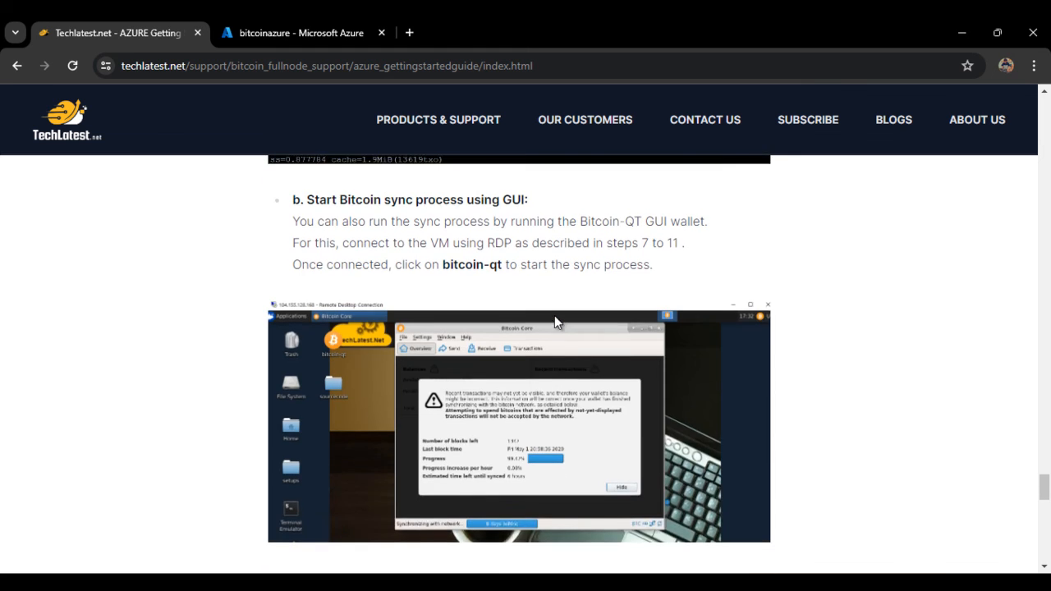
{"action": "scroll", "coordinate": [423, 329], "scroll_direction": "up", "scroll_amount": 2}
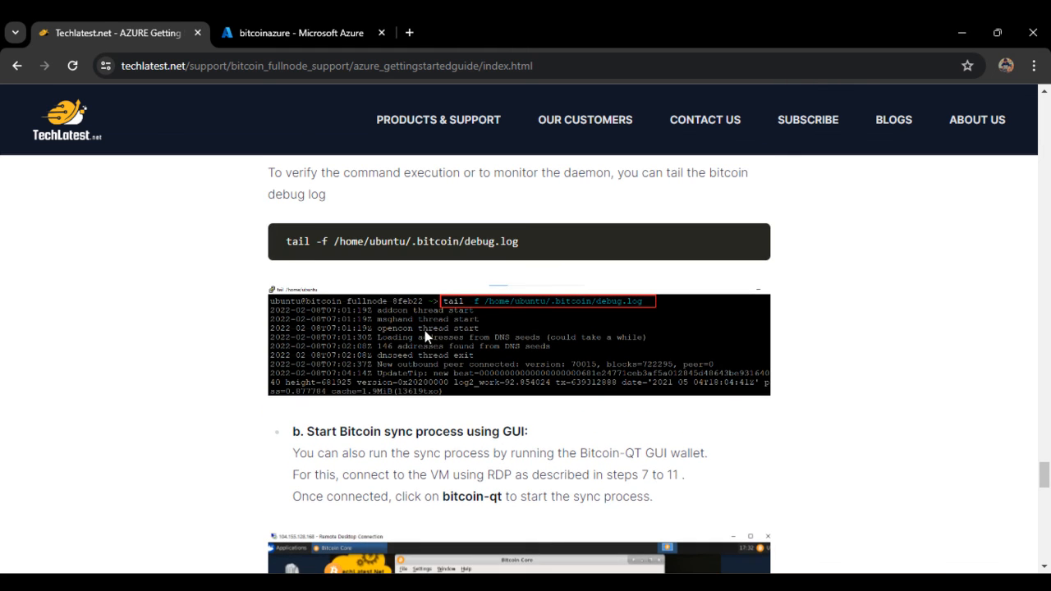
{"action": "scroll", "coordinate": [425, 354], "scroll_direction": "up", "scroll_amount": 6}
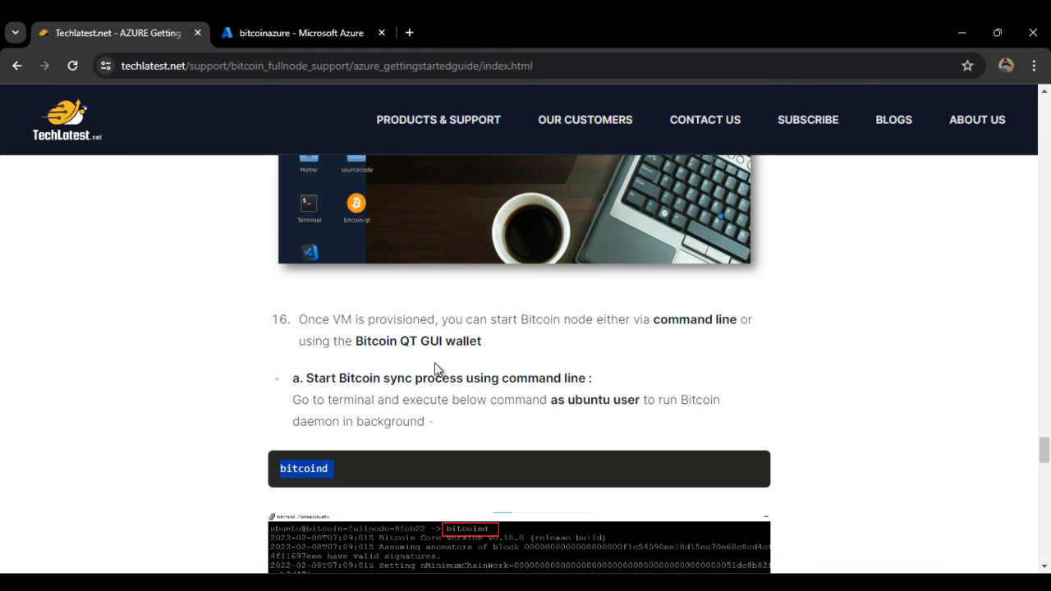
{"action": "scroll", "coordinate": [445, 365], "scroll_direction": "up", "scroll_amount": 15}
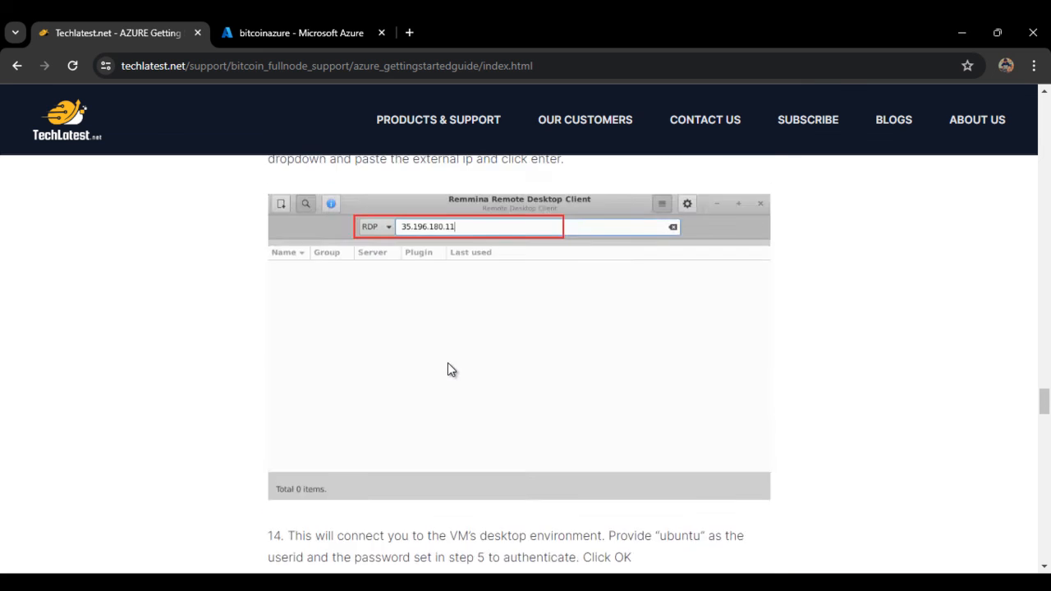
{"action": "left_click", "coordinate": [743, 582]}
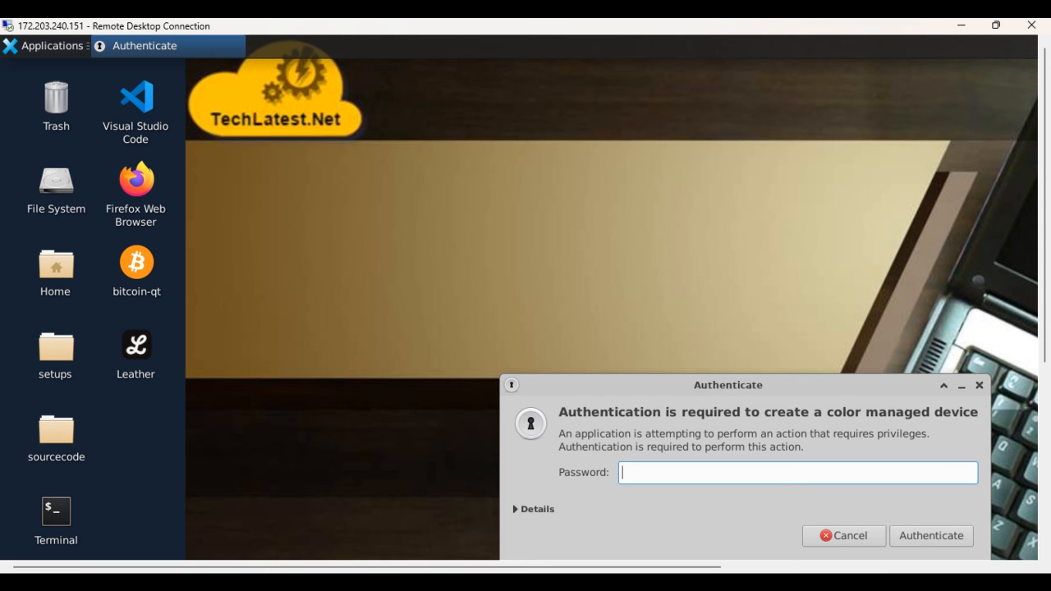
{"action": "left_click", "coordinate": [743, 582]}
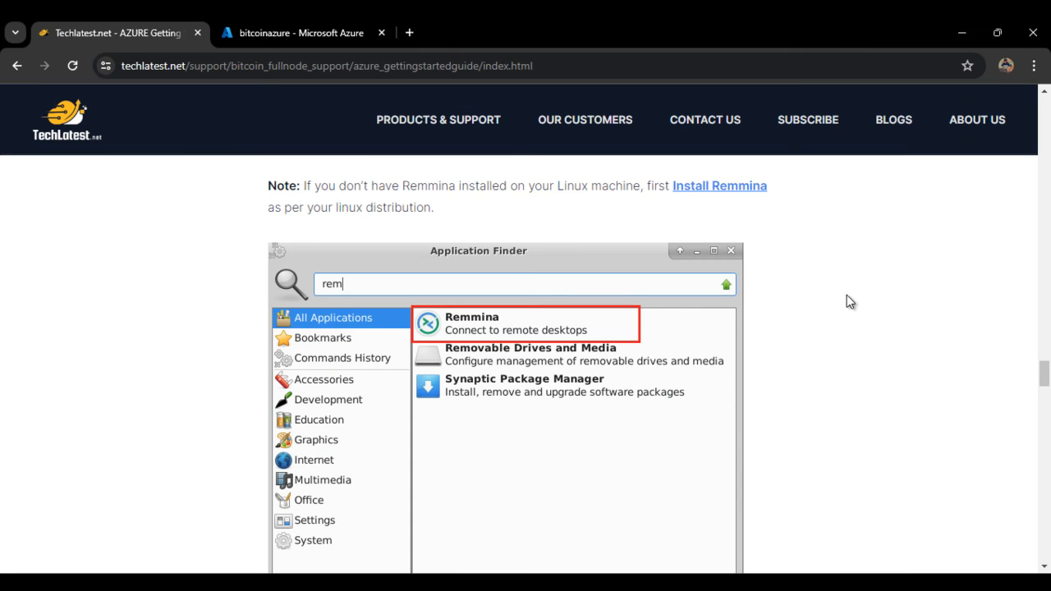